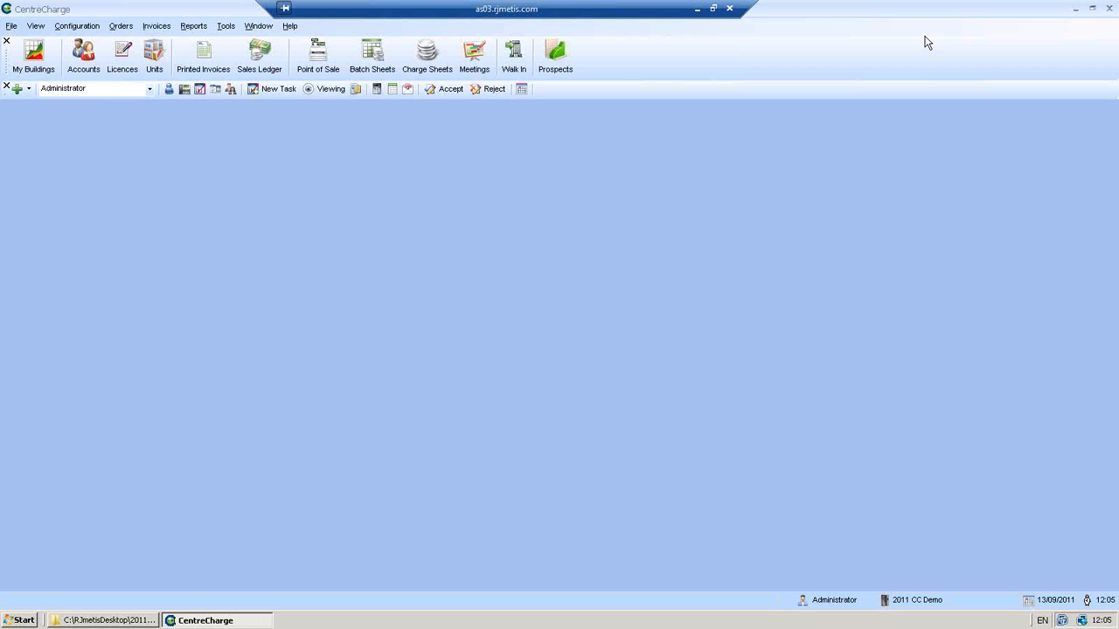
- Minimise the remote session, log in to the RJmetis portal with the account credentials, and open Latest Release Notes
{"action": "left_click", "coordinate": [696, 9]}
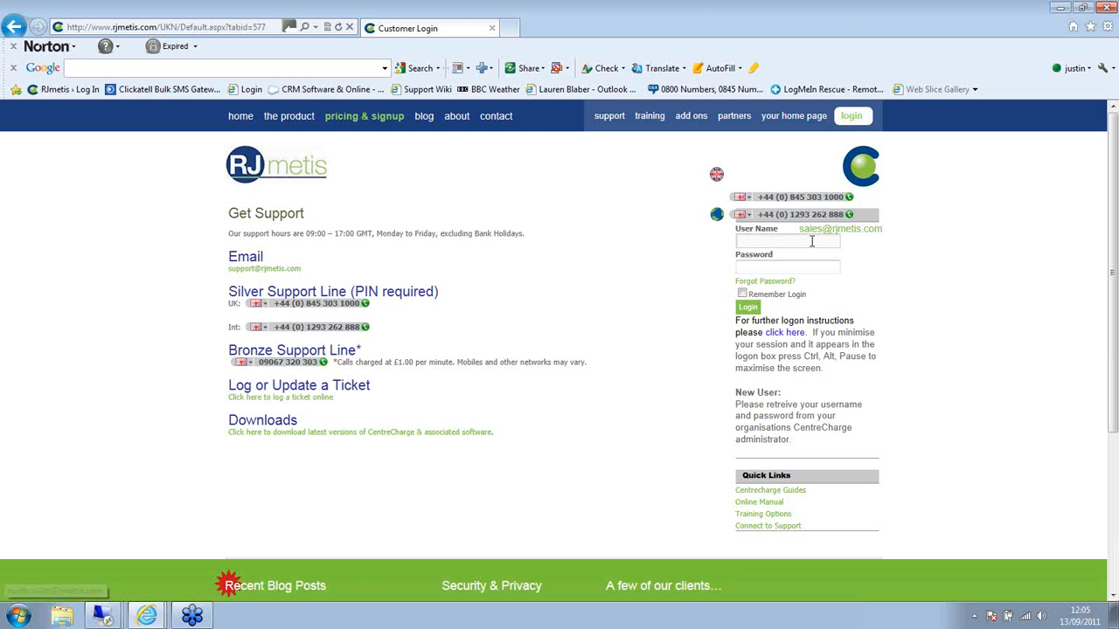
{"action": "left_click", "coordinate": [813, 241]}
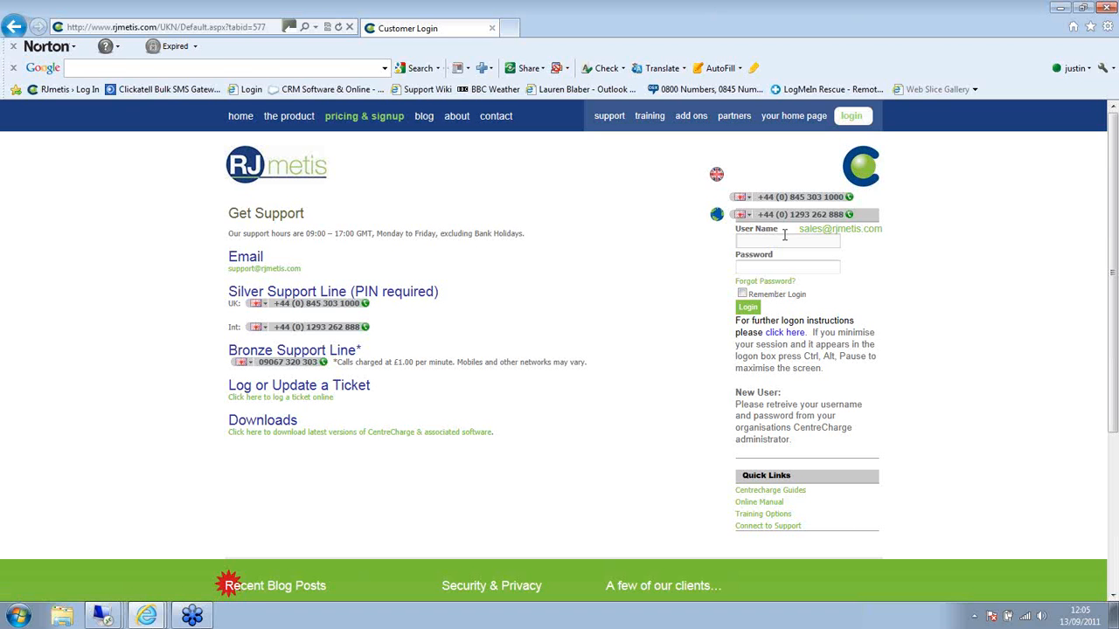
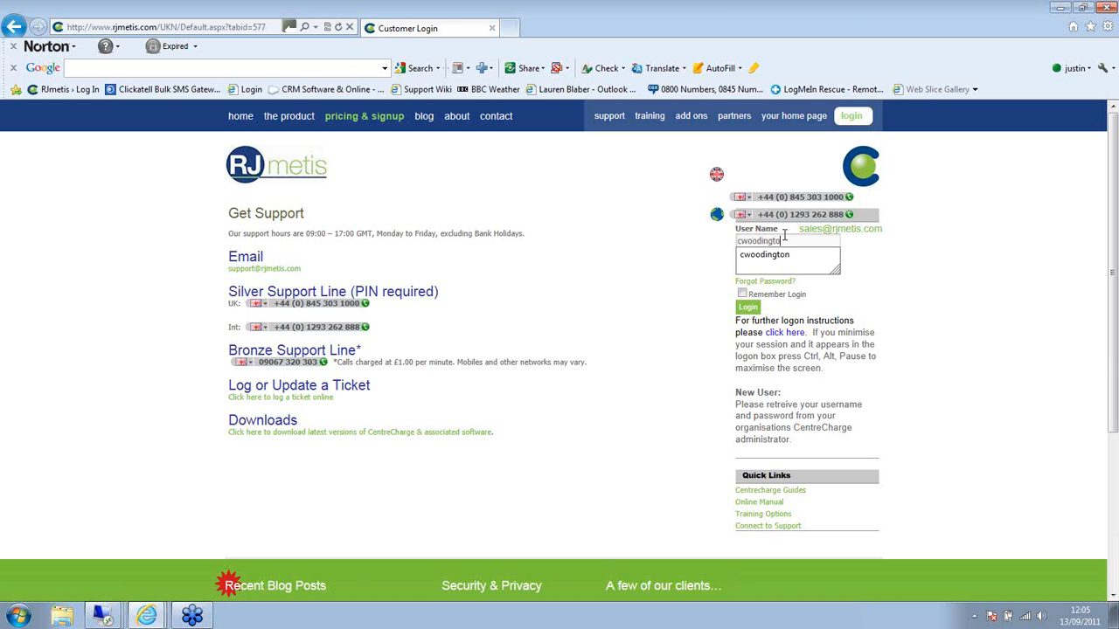
{"action": "key", "text": "Tab"}
{"action": "type", "text": "************"}
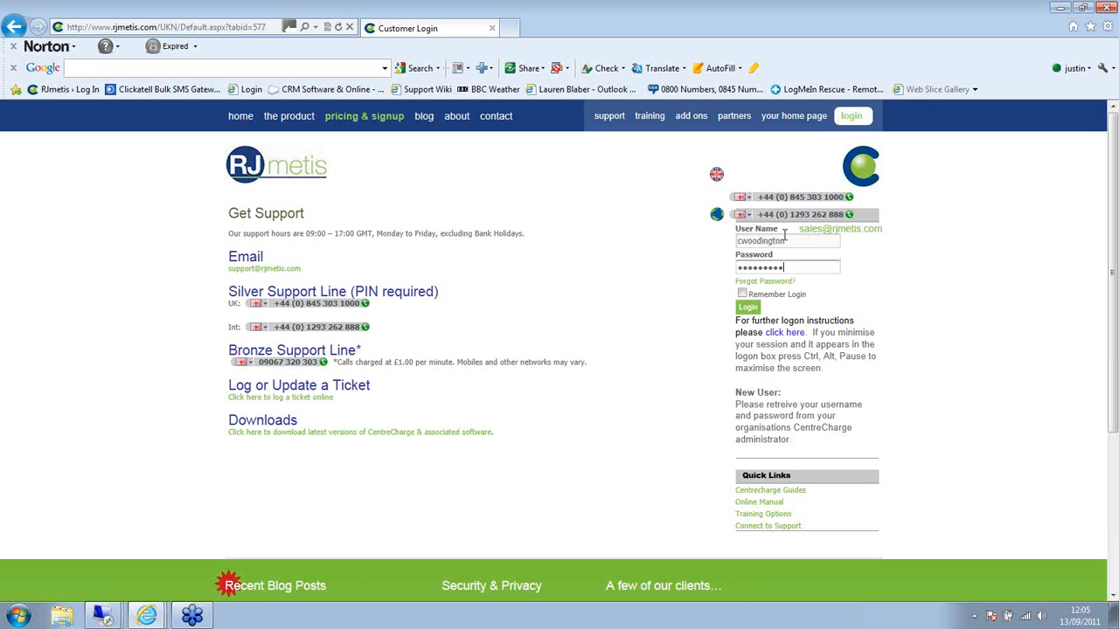
{"action": "key", "text": "Return"}
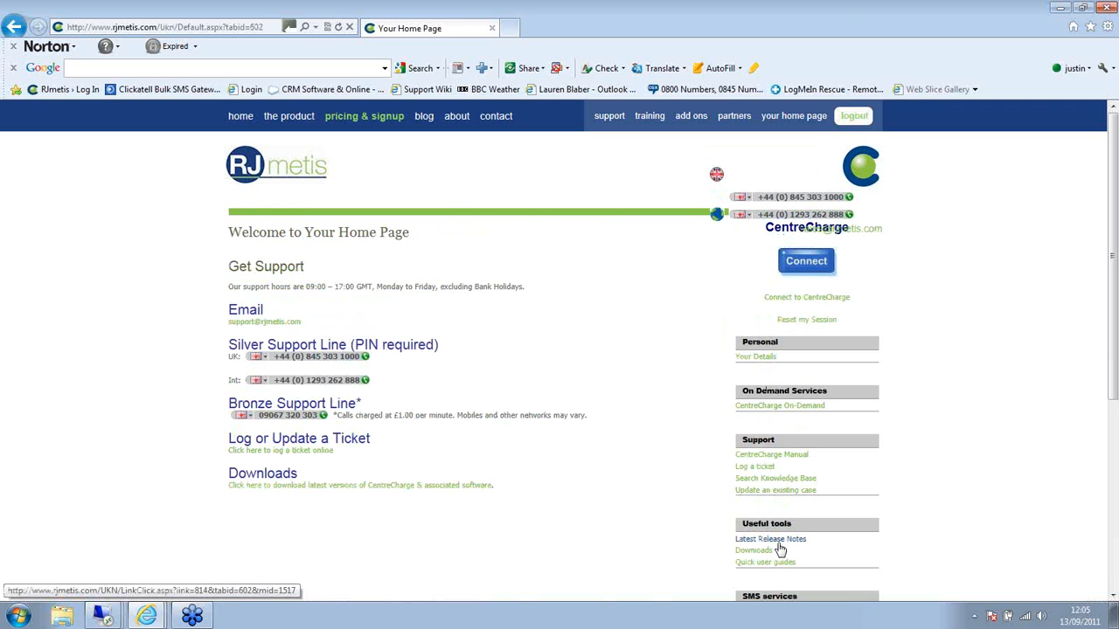
{"action": "left_click", "coordinate": [778, 541]}
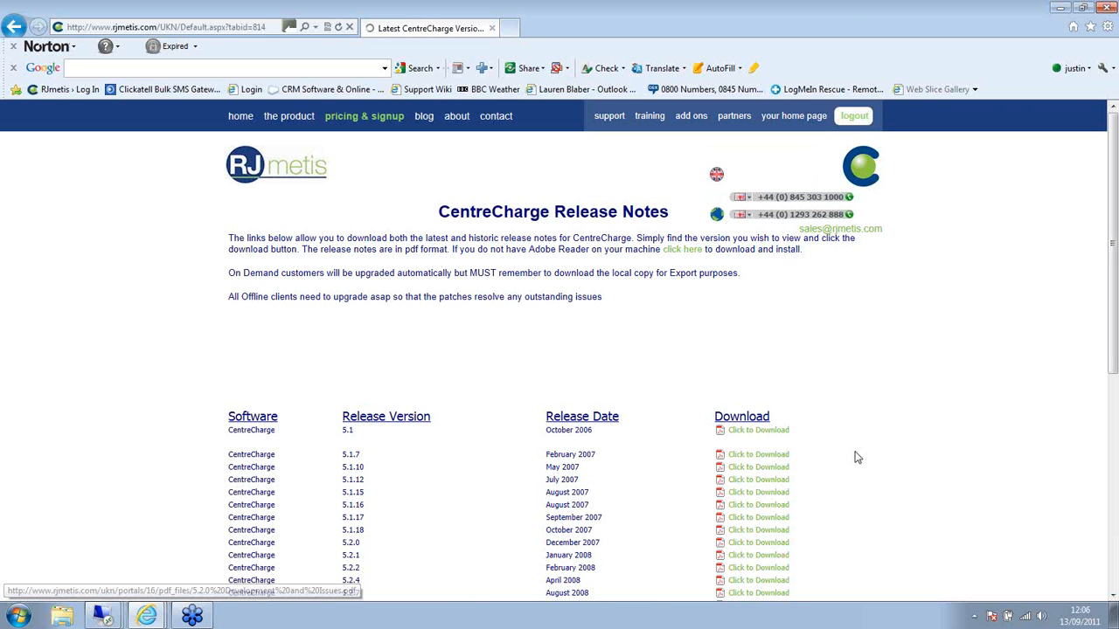
- Scroll through the CentreCharge release notes version table, then return to the as03 remote session
{"action": "left_click_drag", "start_coordinate": [1114, 243], "coordinate": [1104, 367]}
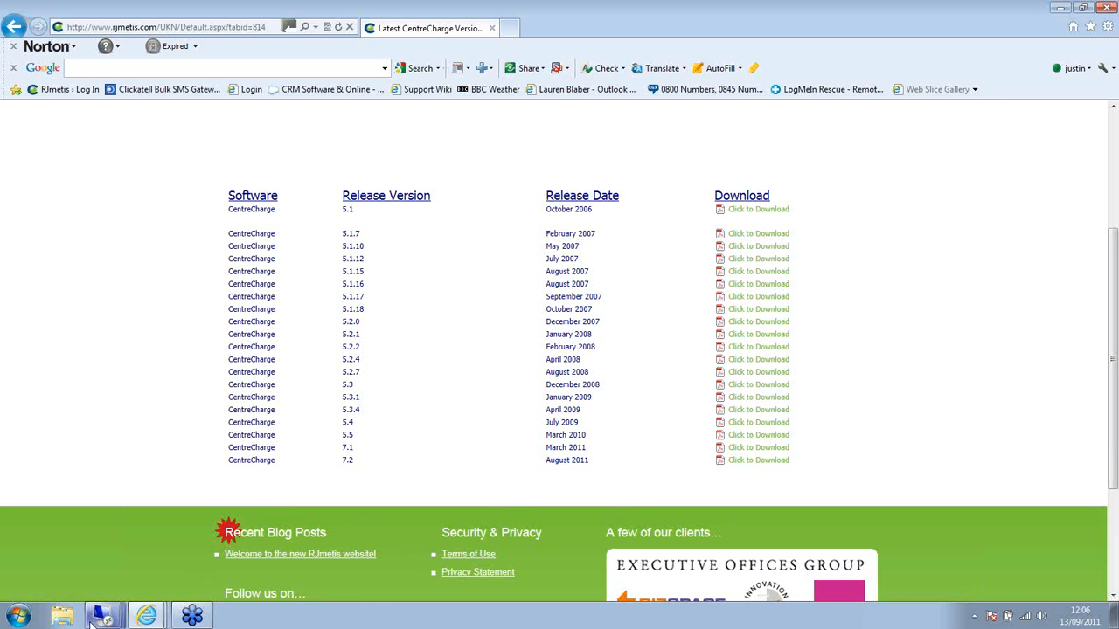
{"action": "mouse_move", "coordinate": [104, 615]}
{"action": "left_click", "coordinate": [102, 541]}
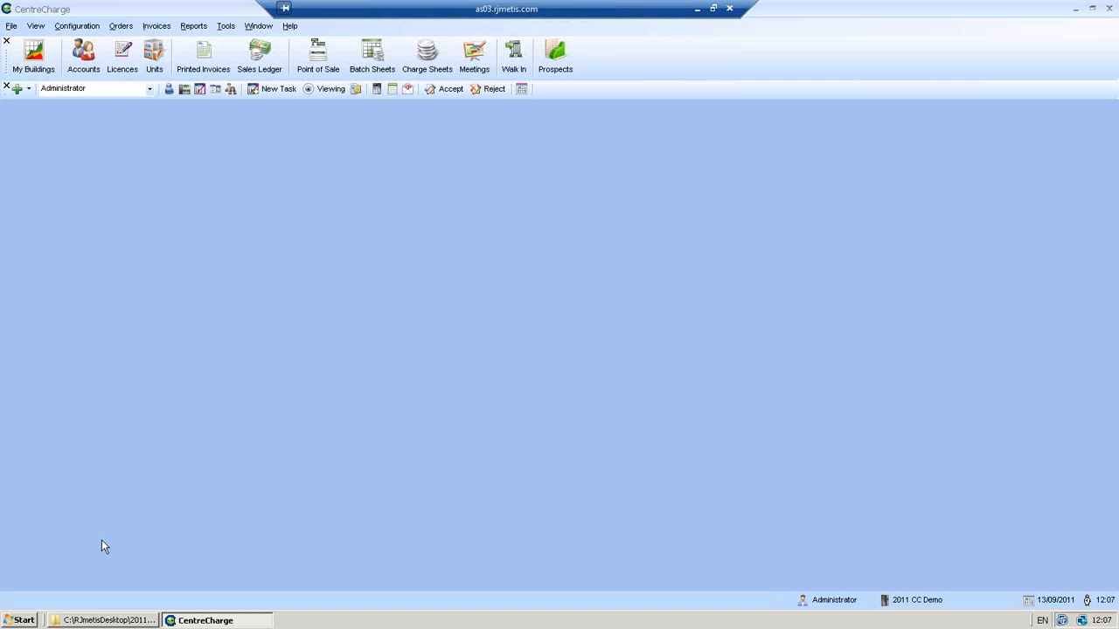
{"action": "left_click", "coordinate": [257, 26]}
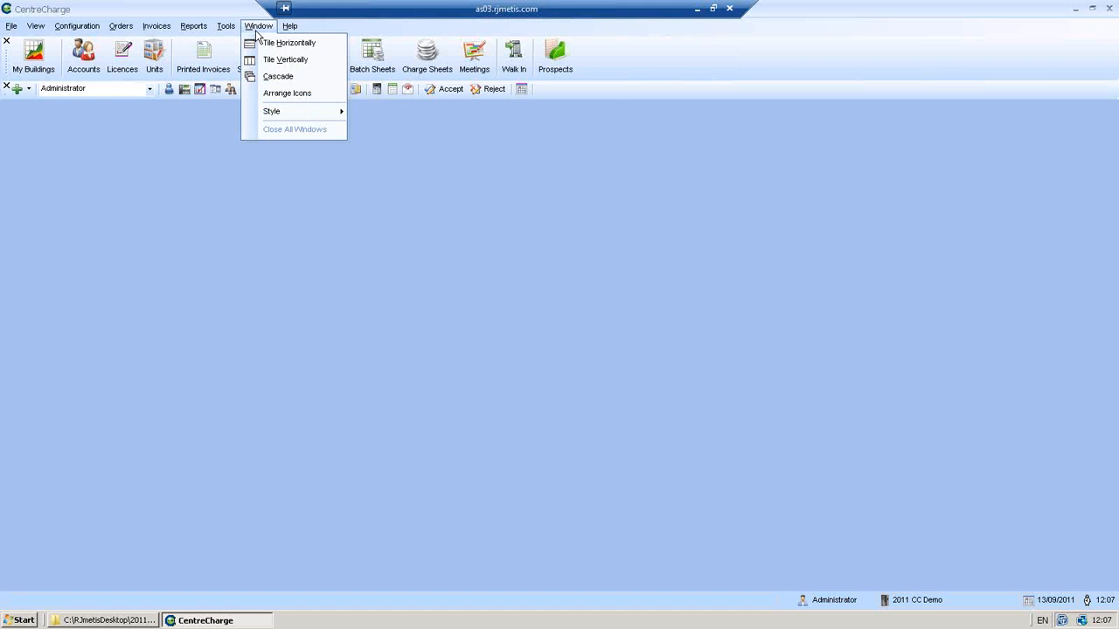
{"action": "mouse_move", "coordinate": [274, 114]}
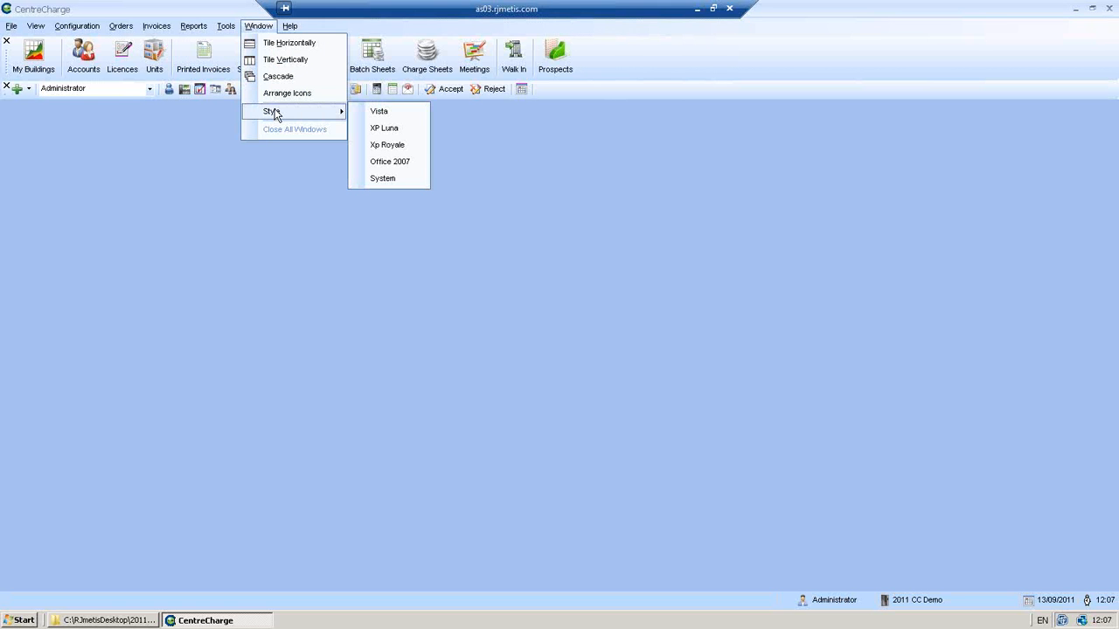
{"action": "left_click", "coordinate": [391, 184]}
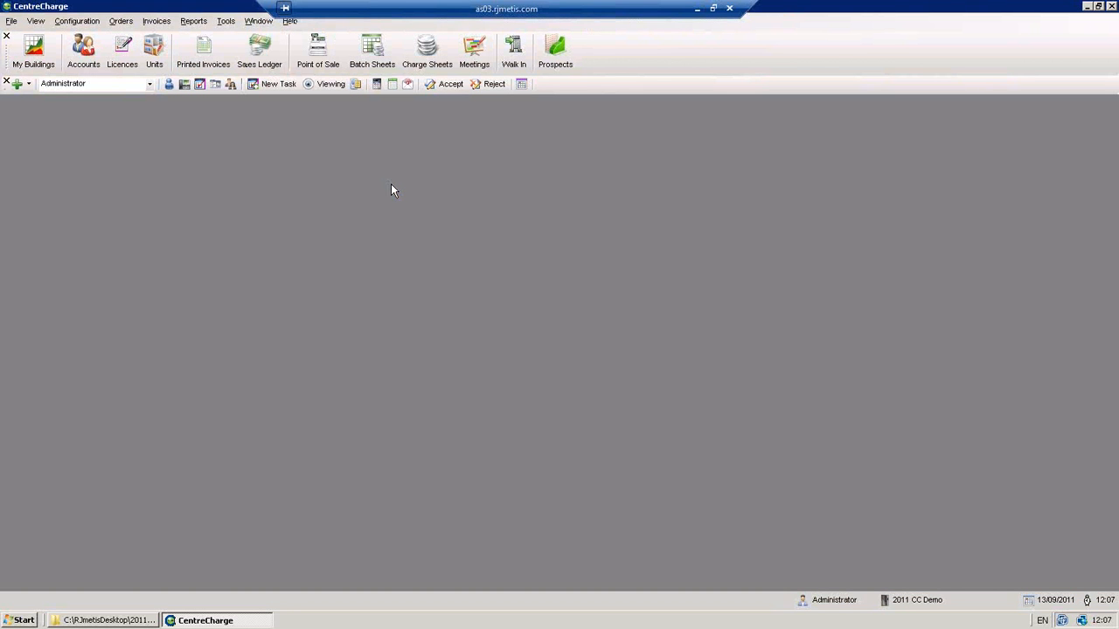
{"action": "left_click", "coordinate": [257, 20]}
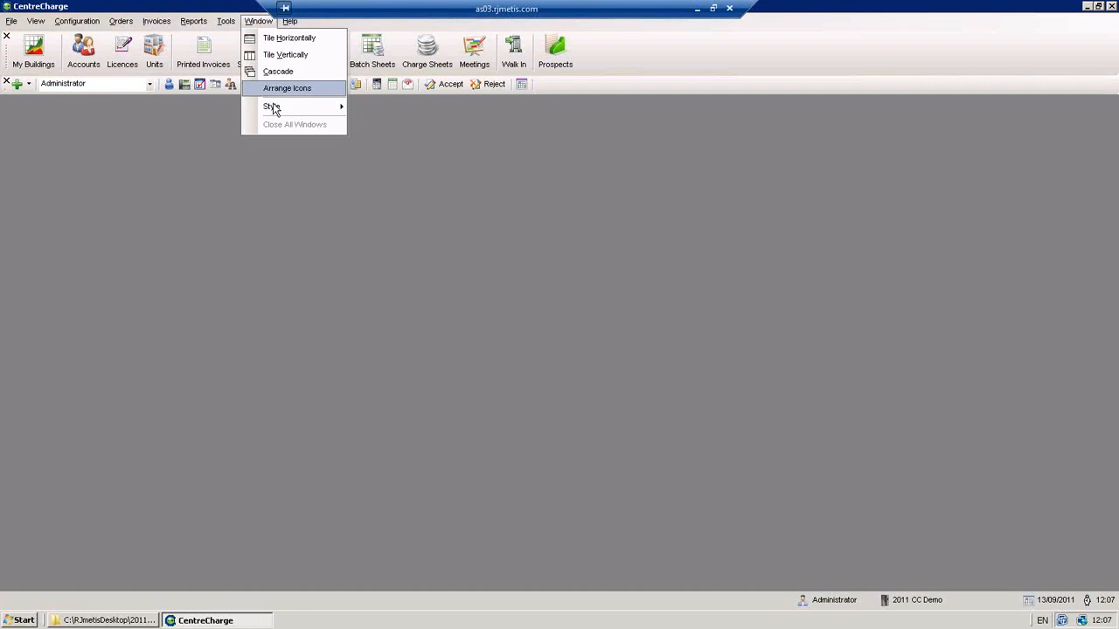
{"action": "mouse_move", "coordinate": [273, 105]}
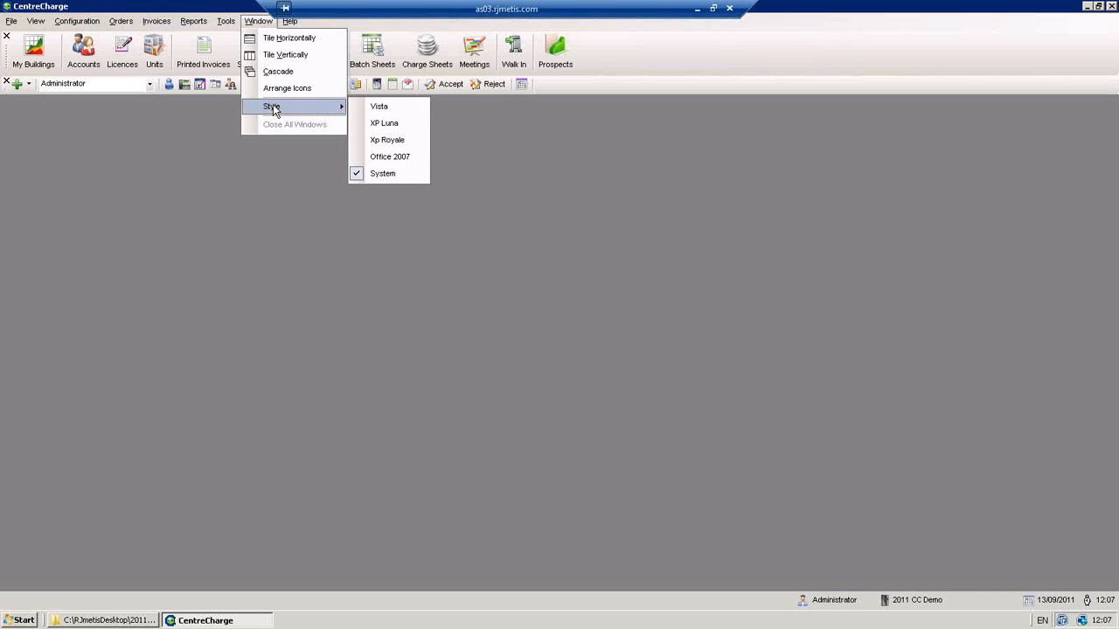
{"action": "left_click", "coordinate": [397, 160]}
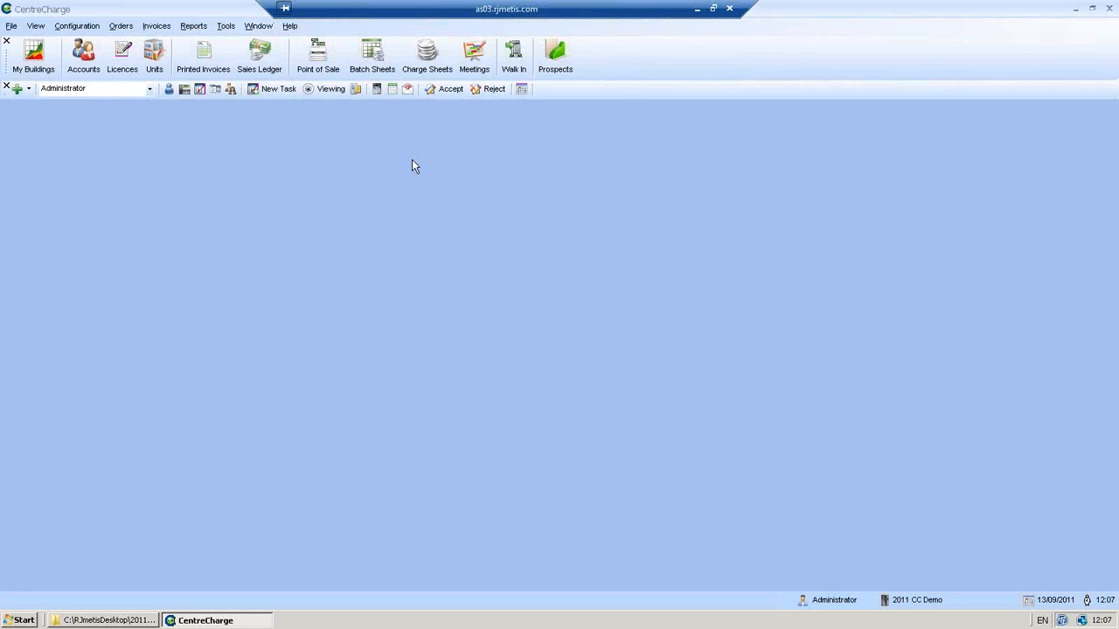
- In Accounts, merge KATEENTE with MOLLYENT, keeping MOLLYENT as the master account
{"action": "left_click", "coordinate": [93, 52]}
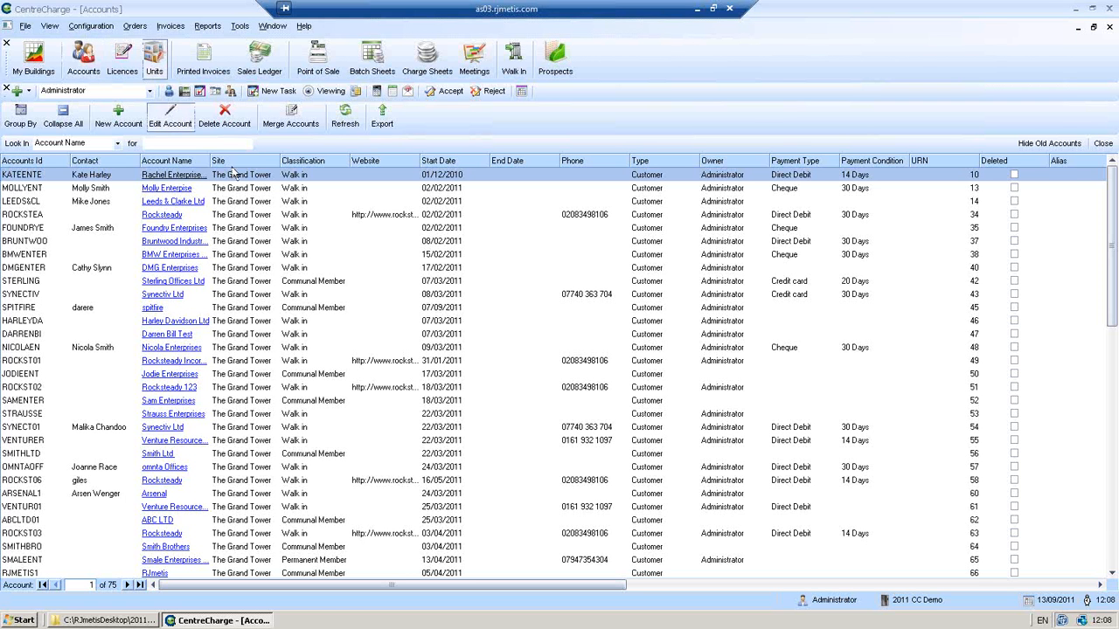
{"action": "left_click", "coordinate": [248, 191]}
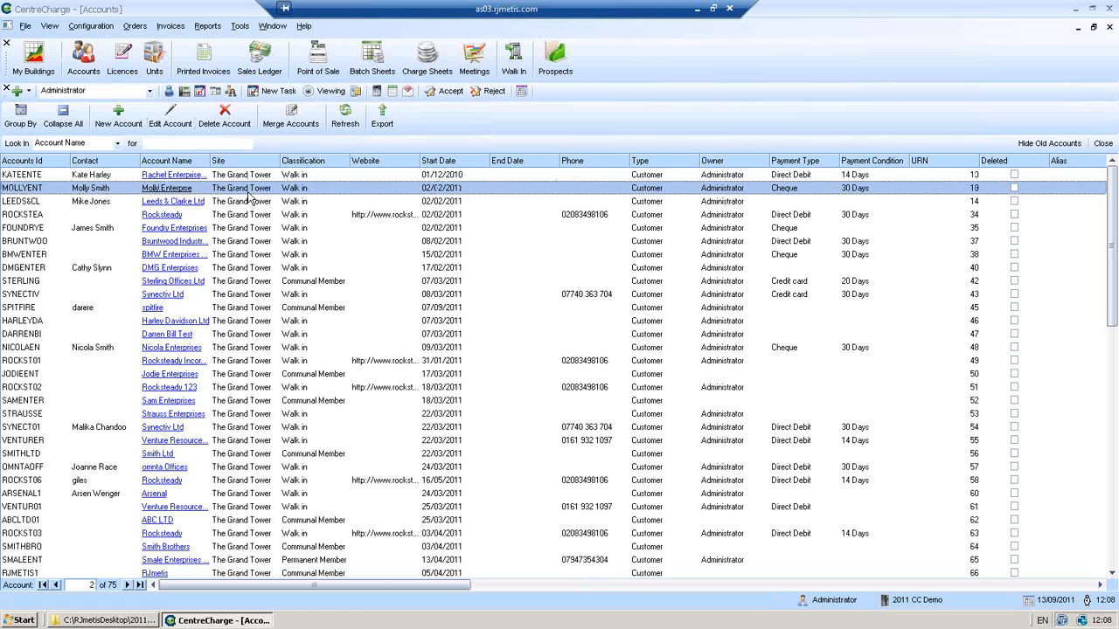
{"action": "key", "text": "shift+Up"}
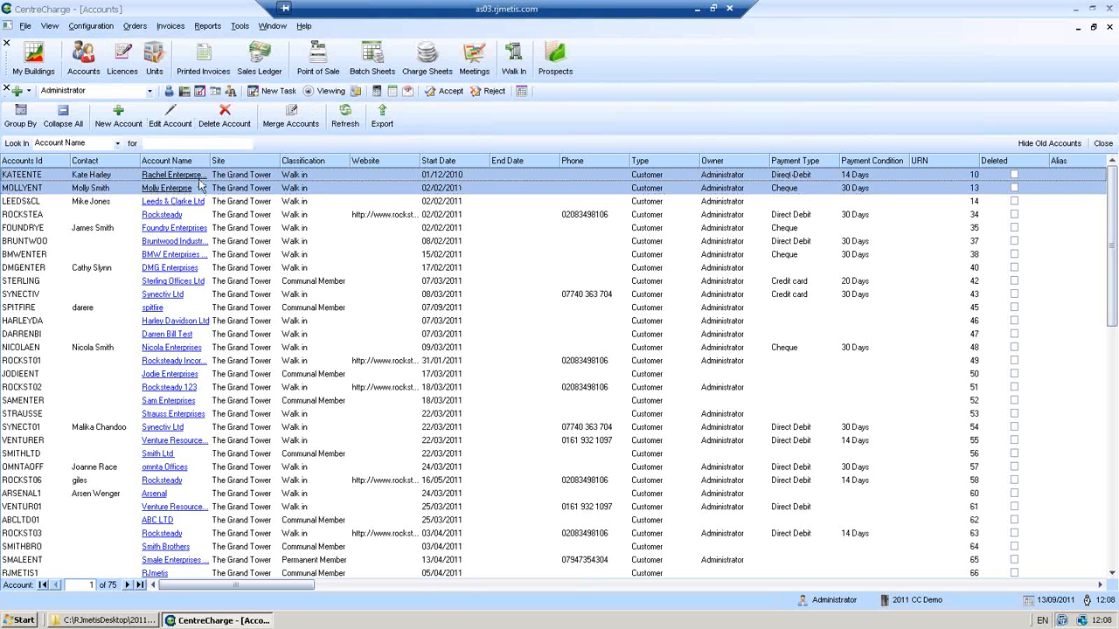
{"action": "left_click", "coordinate": [271, 120]}
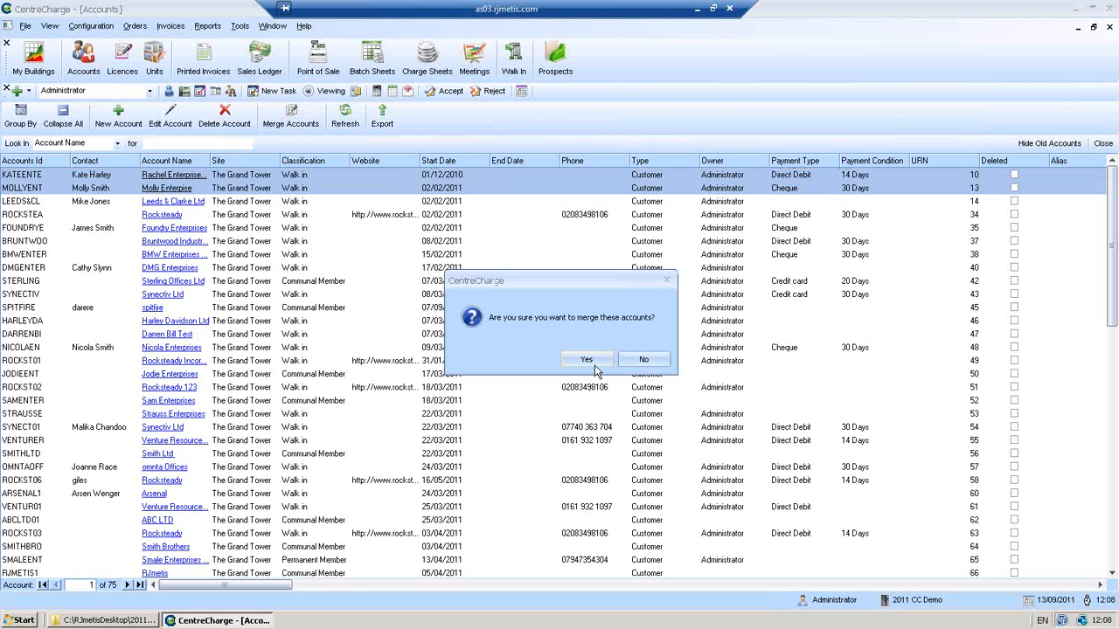
{"action": "left_click", "coordinate": [589, 362]}
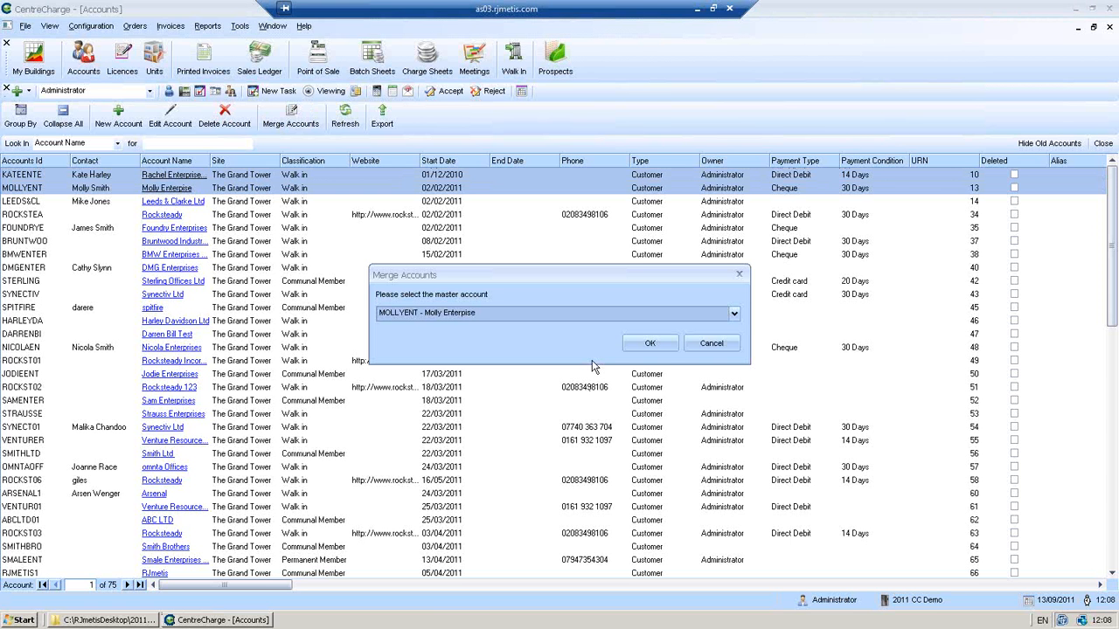
{"action": "left_click", "coordinate": [735, 313]}
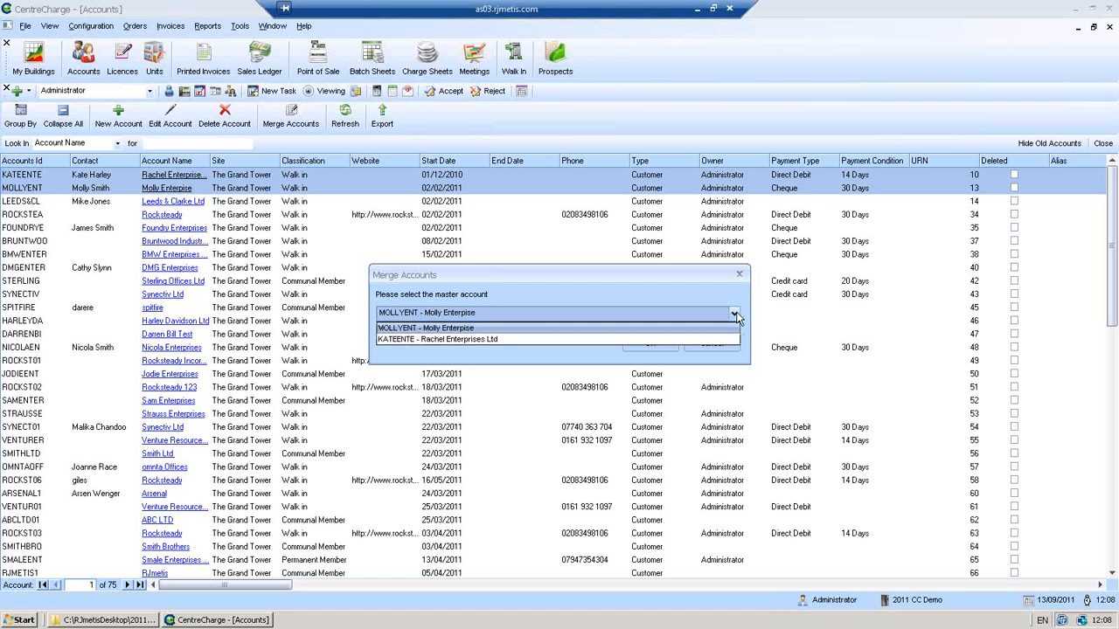
{"action": "left_click", "coordinate": [472, 327]}
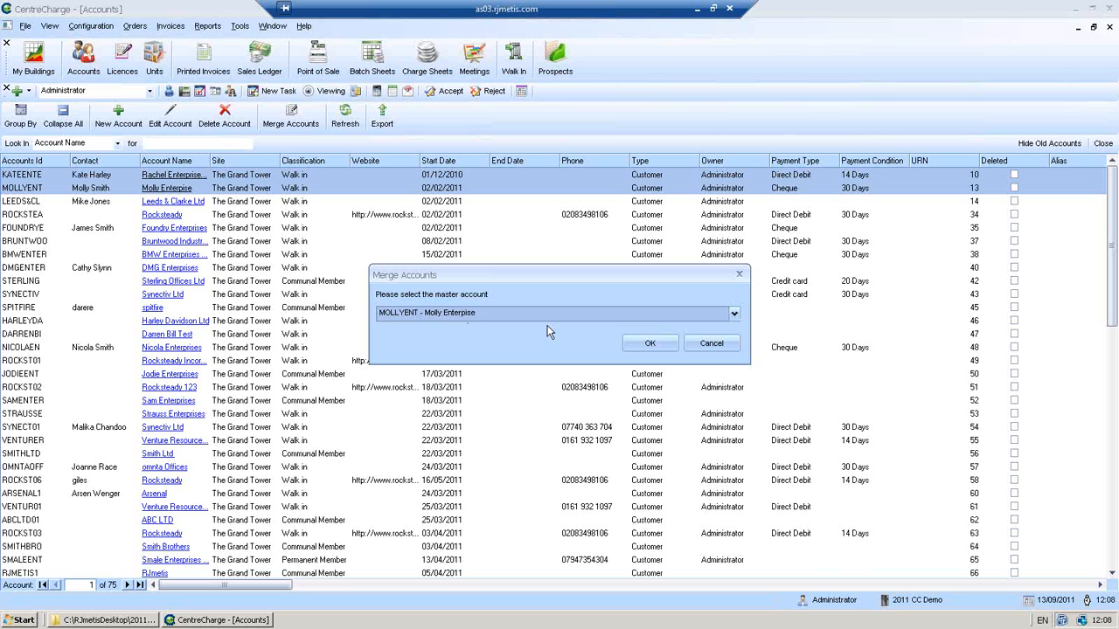
{"action": "left_click", "coordinate": [657, 343]}
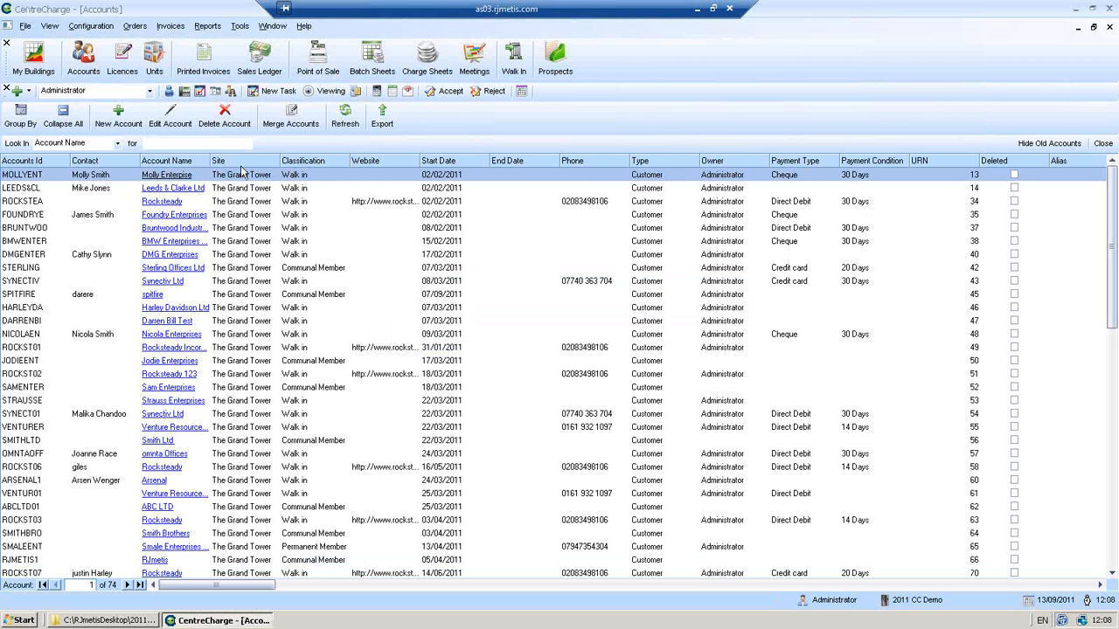
{"action": "left_click", "coordinate": [181, 175]}
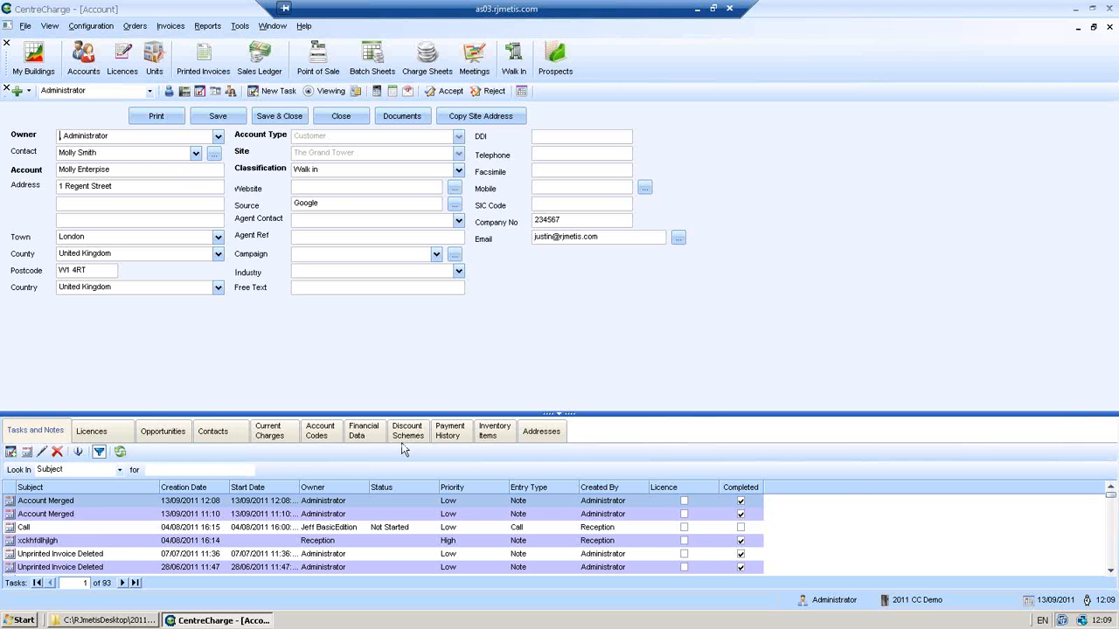
{"action": "left_click", "coordinate": [446, 428]}
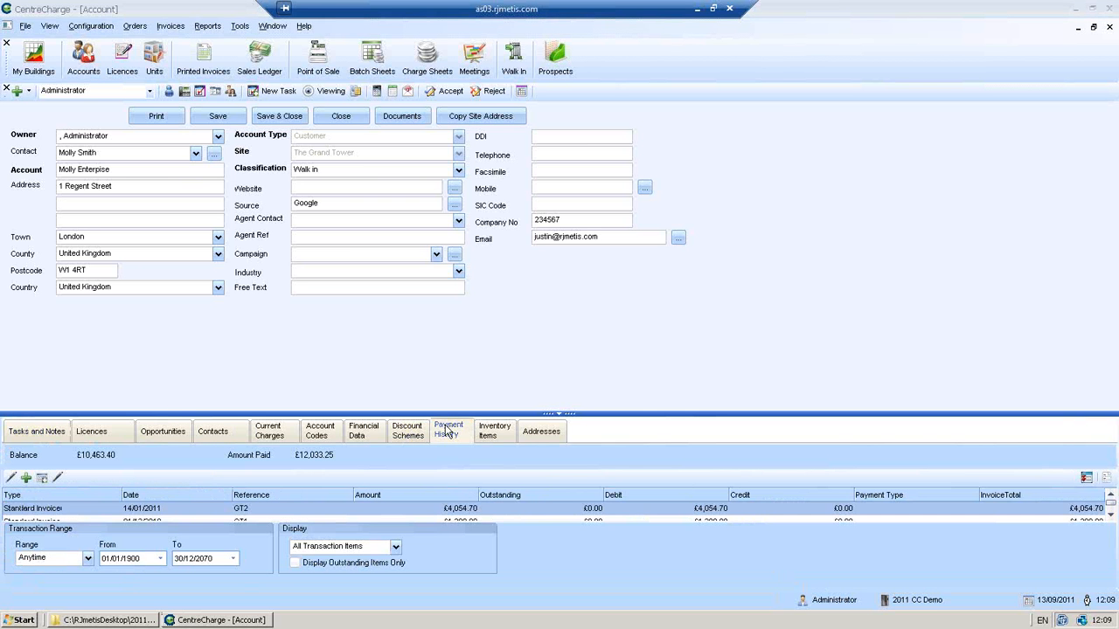
{"action": "left_click_drag", "start_coordinate": [562, 413], "coordinate": [562, 287]}
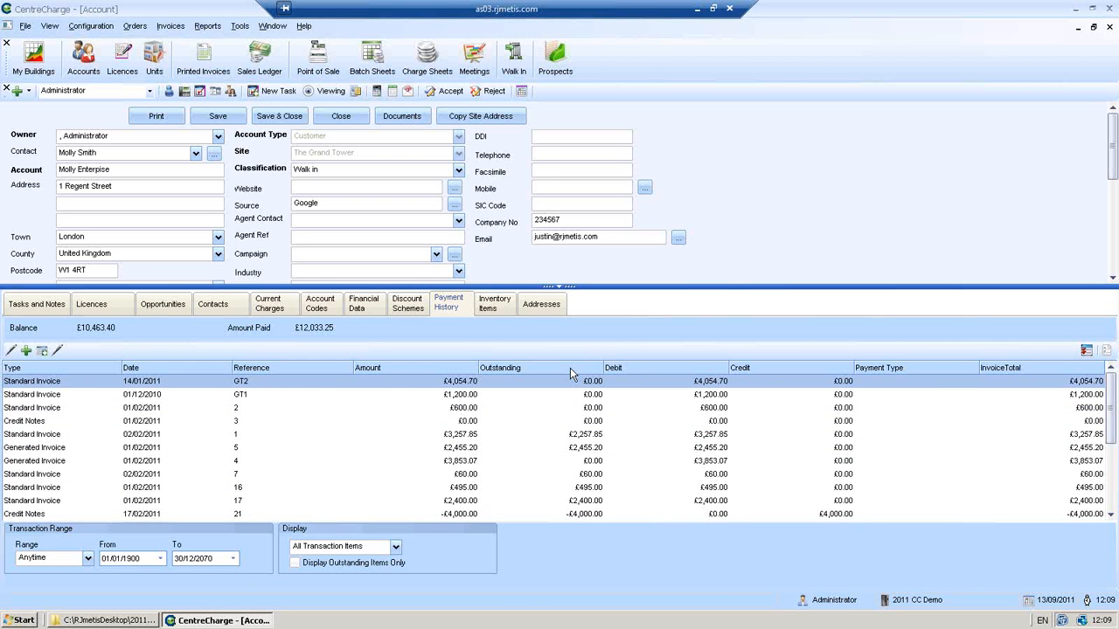
{"action": "left_click", "coordinate": [336, 118]}
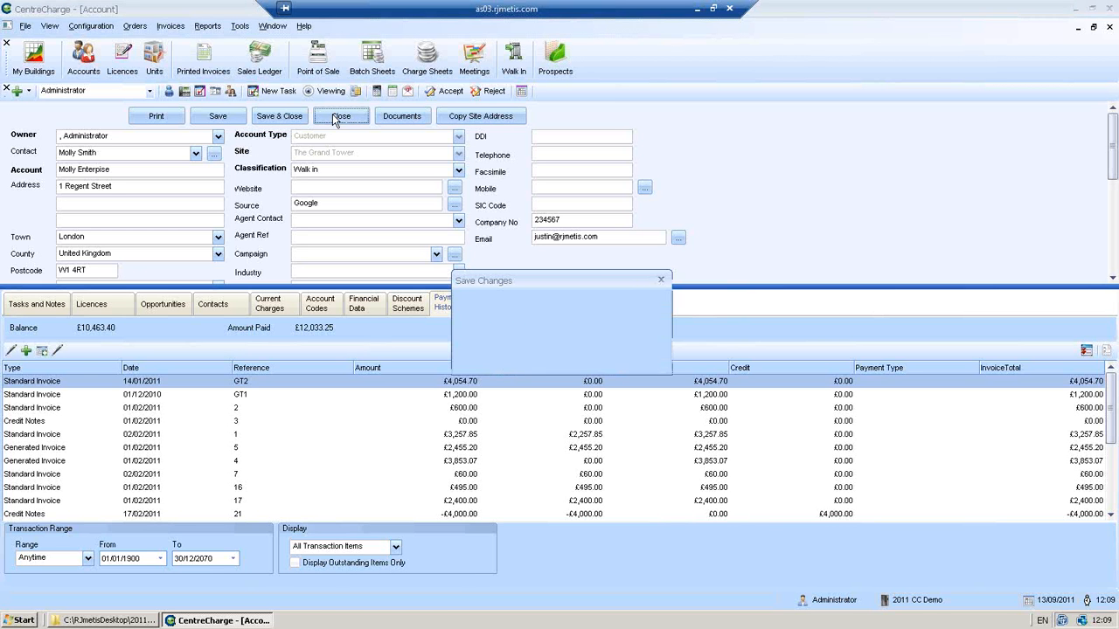
{"action": "left_click", "coordinate": [522, 361]}
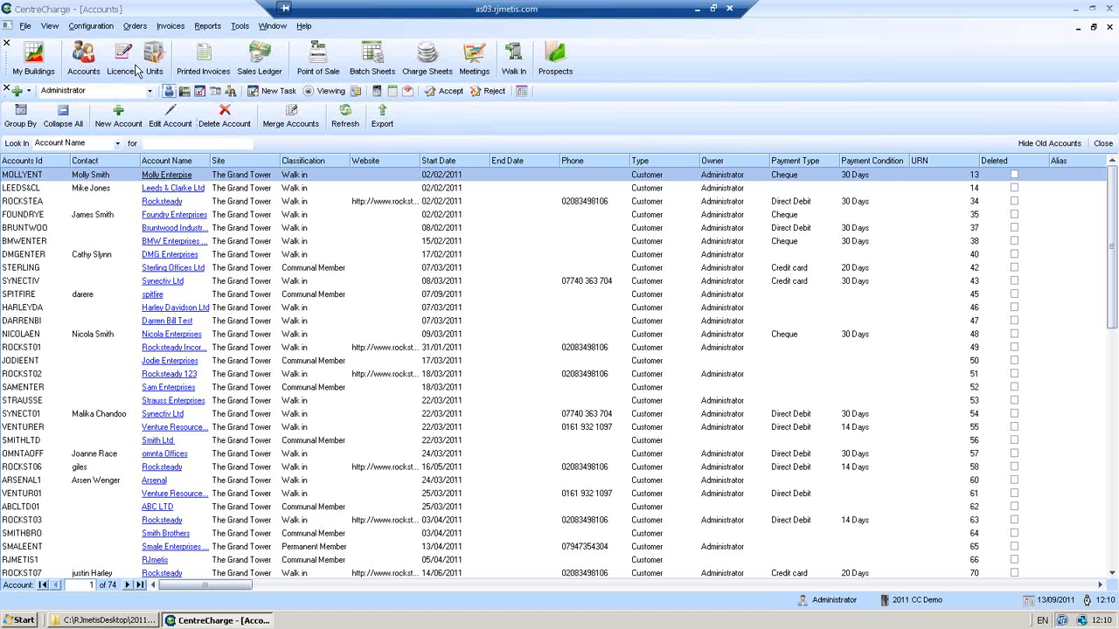
- Tick Enable Group Accounts on the Online Billing preferences page and confirm with OK
{"action": "left_click", "coordinate": [90, 26]}
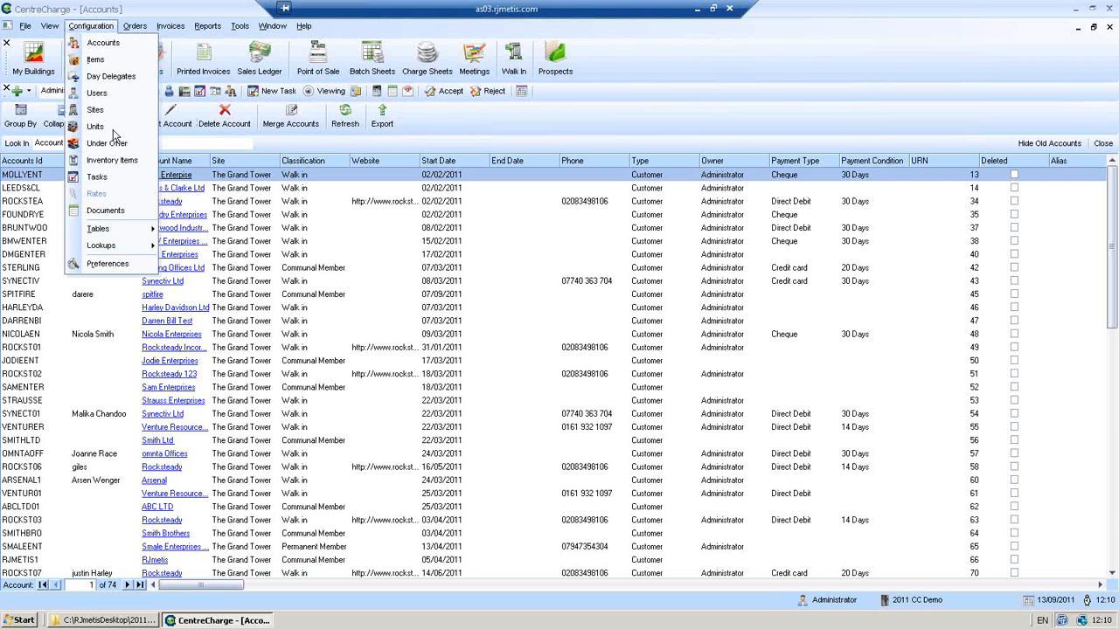
{"action": "left_click", "coordinate": [125, 267]}
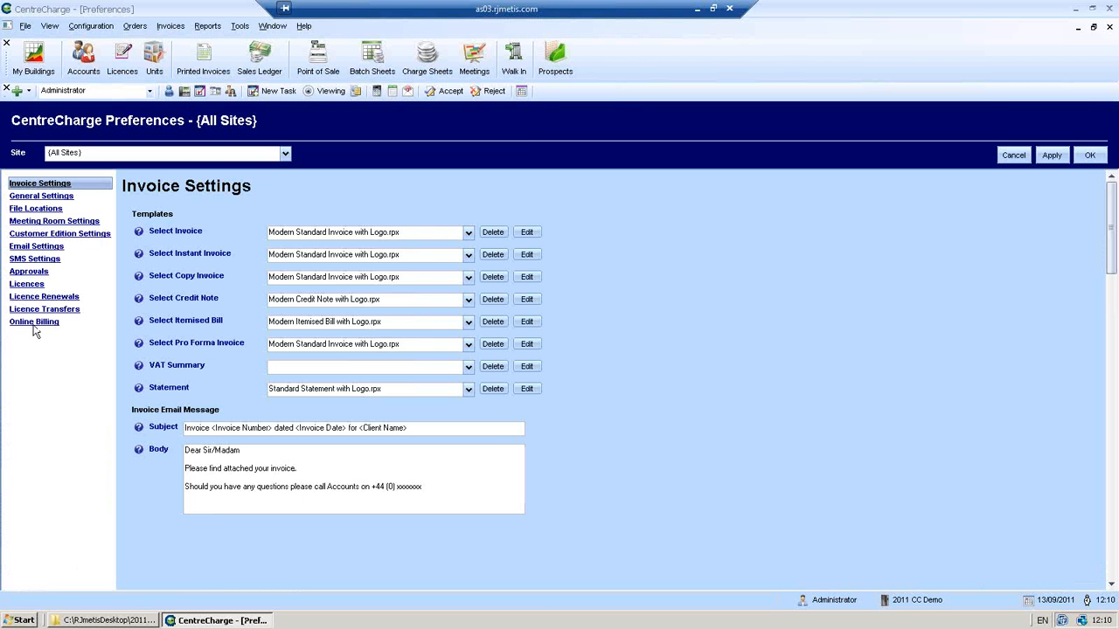
{"action": "left_click", "coordinate": [34, 325]}
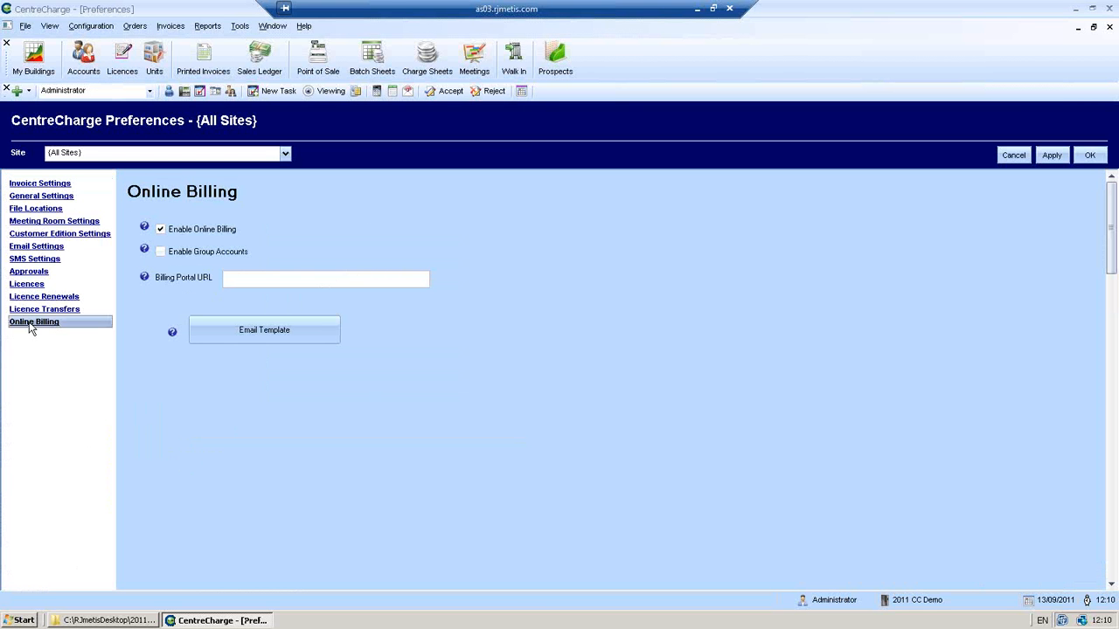
{"action": "left_click", "coordinate": [161, 253]}
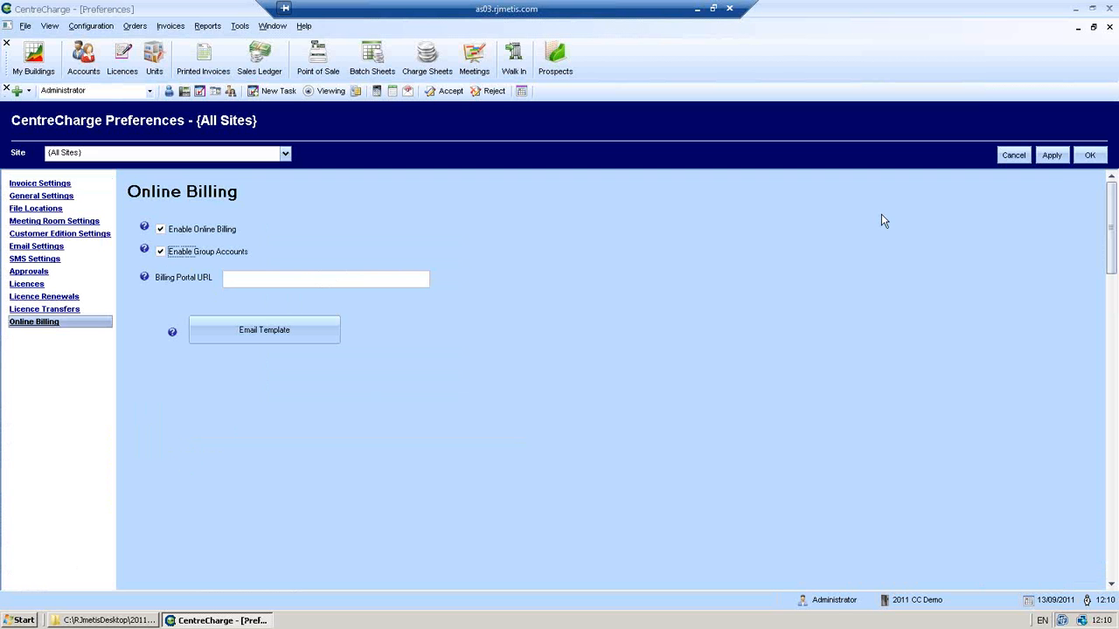
{"action": "left_click", "coordinate": [1090, 156]}
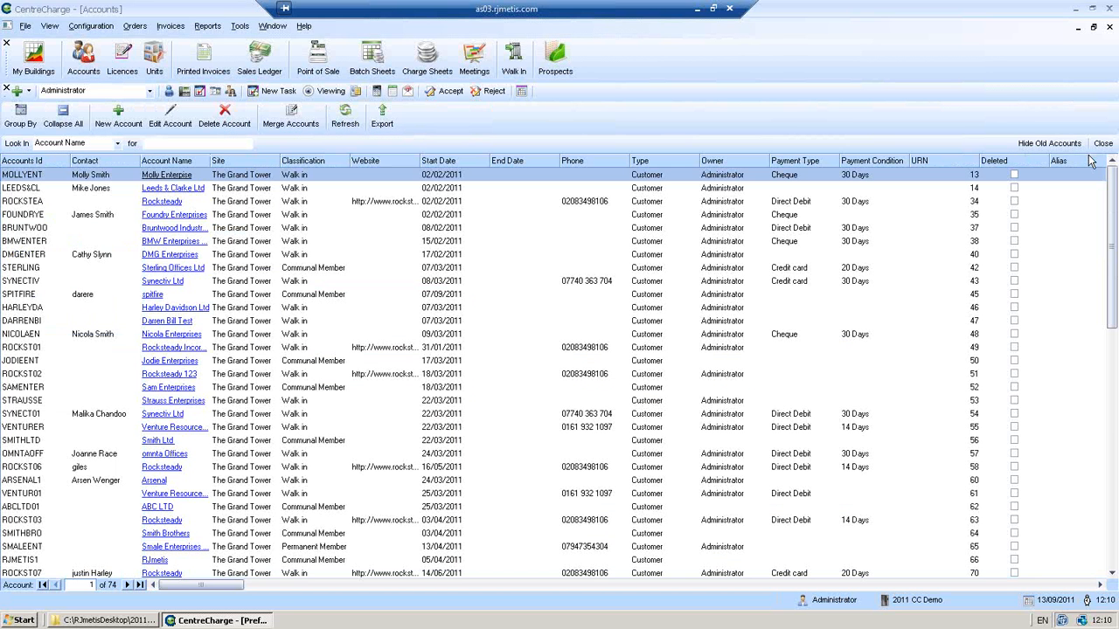
- Add a new group account described 'Test group', then return to the Accounts list
{"action": "left_click", "coordinate": [90, 25]}
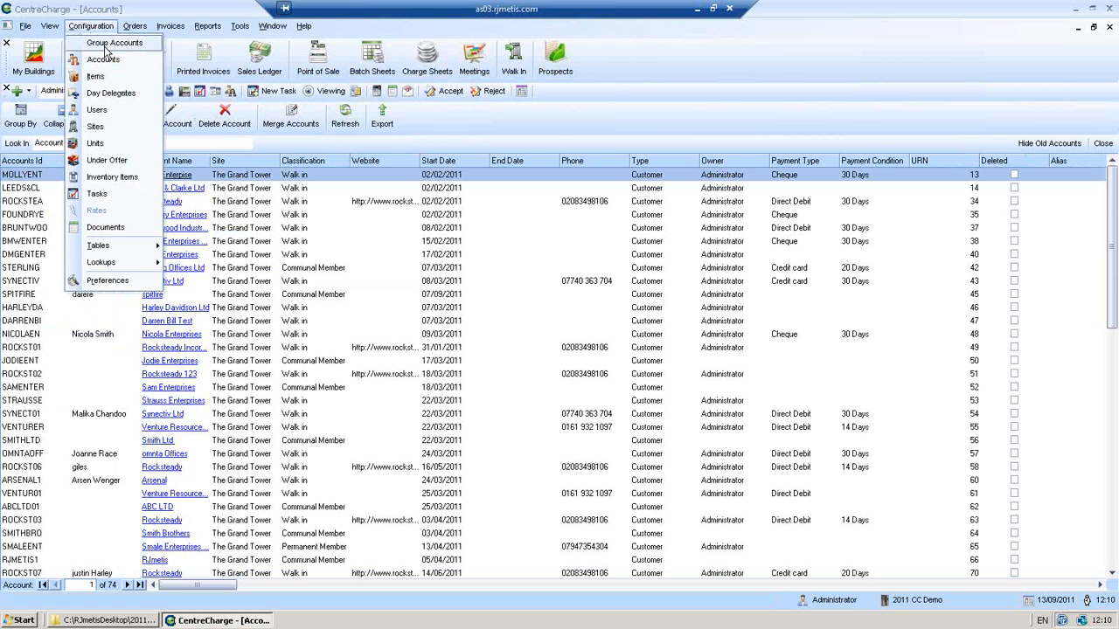
{"action": "left_click", "coordinate": [105, 45]}
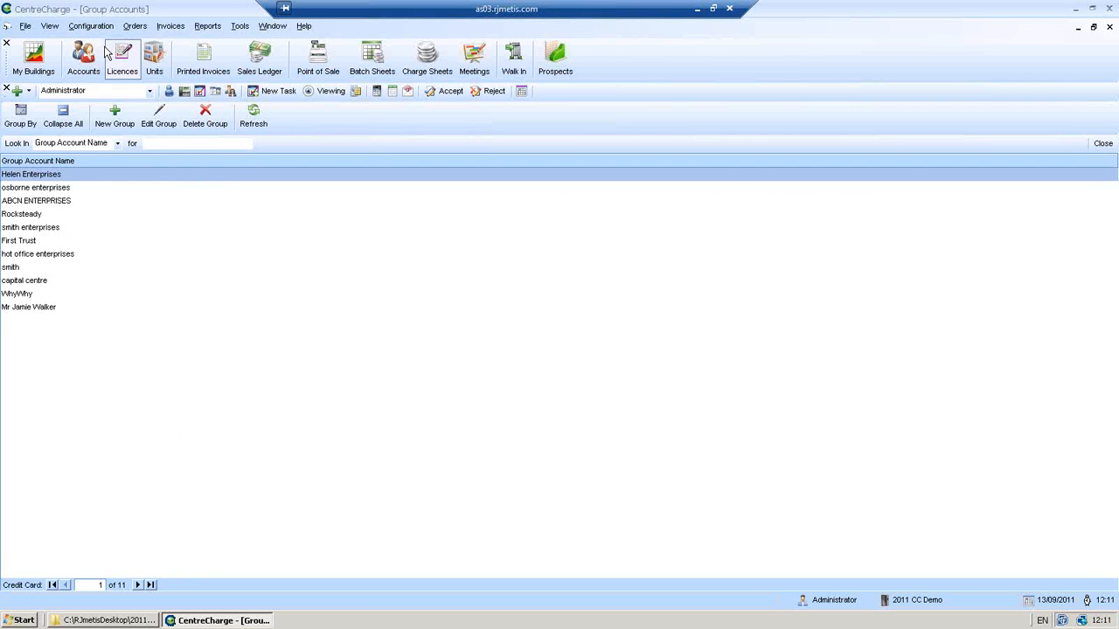
{"action": "left_click", "coordinate": [136, 111]}
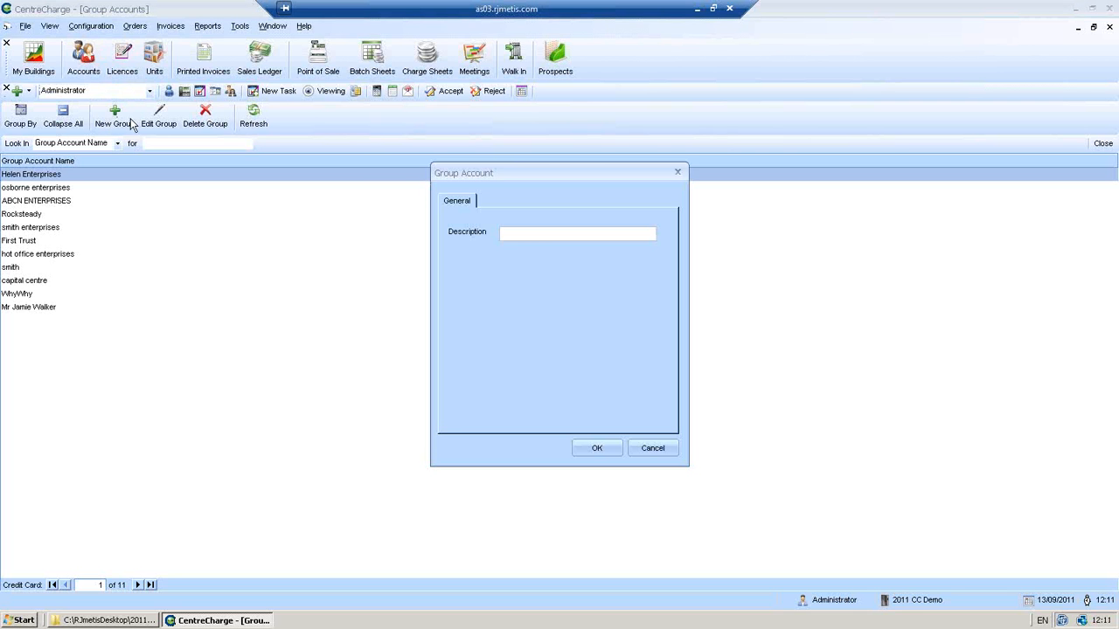
{"action": "type", "text": "Test group"}
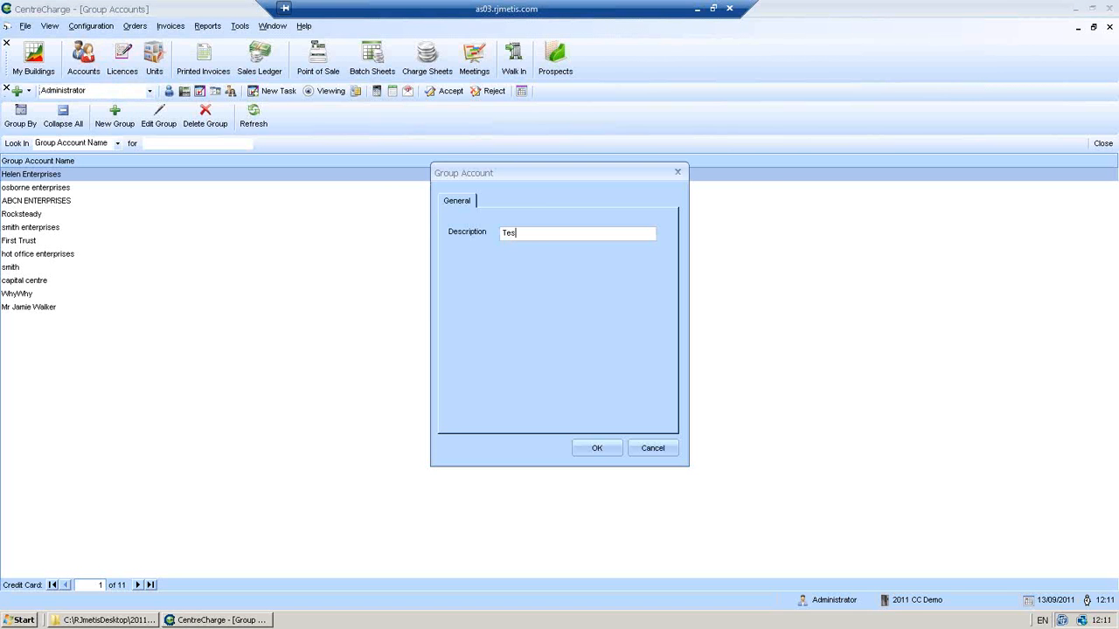
{"action": "left_click", "coordinate": [600, 450]}
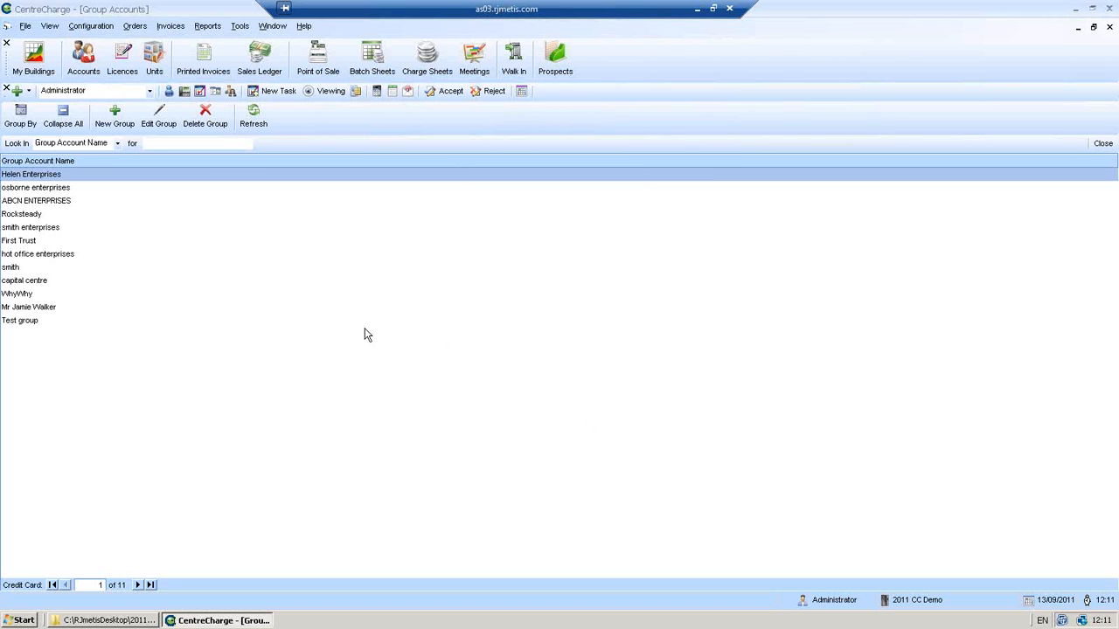
{"action": "left_click", "coordinate": [81, 61]}
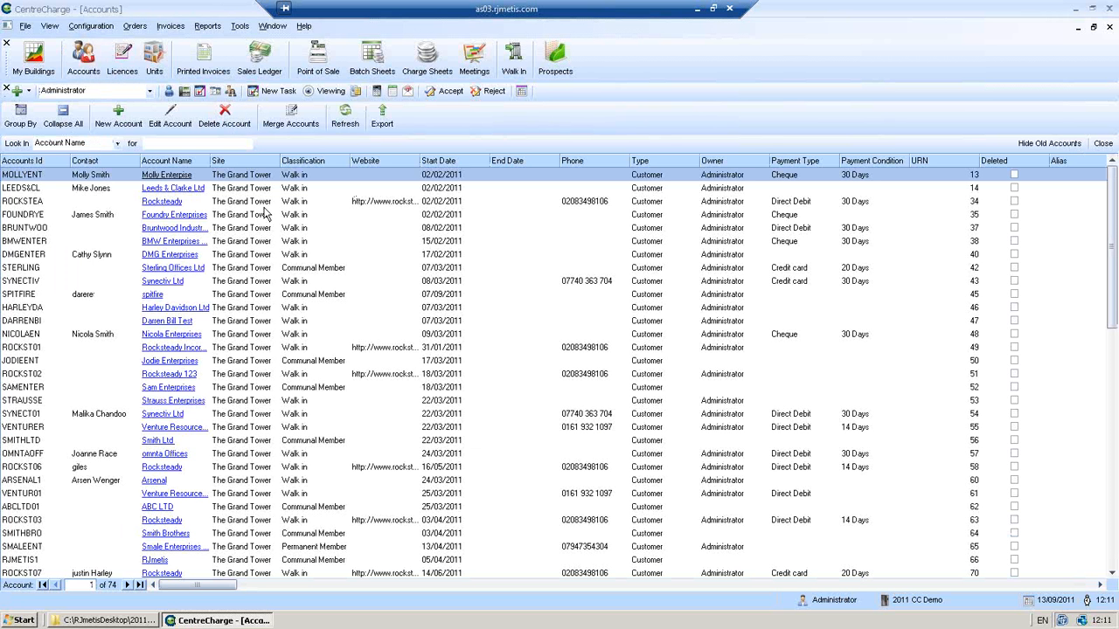
- Set FOUNDRYE's Group Account to Test group, save the record, and close the Accounts list
{"action": "left_click", "coordinate": [270, 215]}
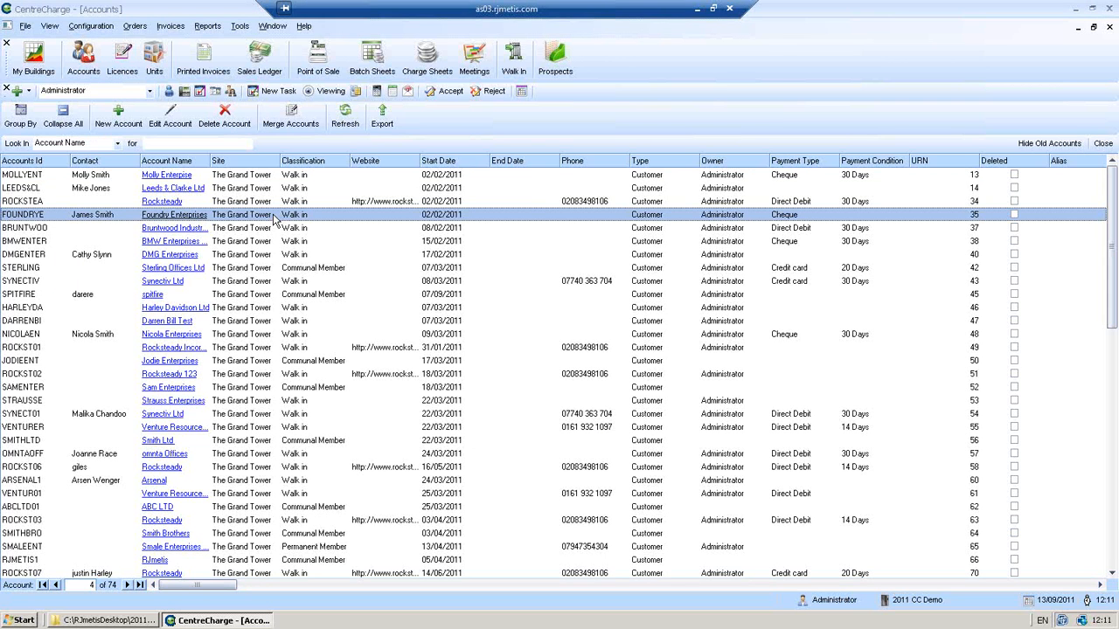
{"action": "double_click", "coordinate": [273, 215]}
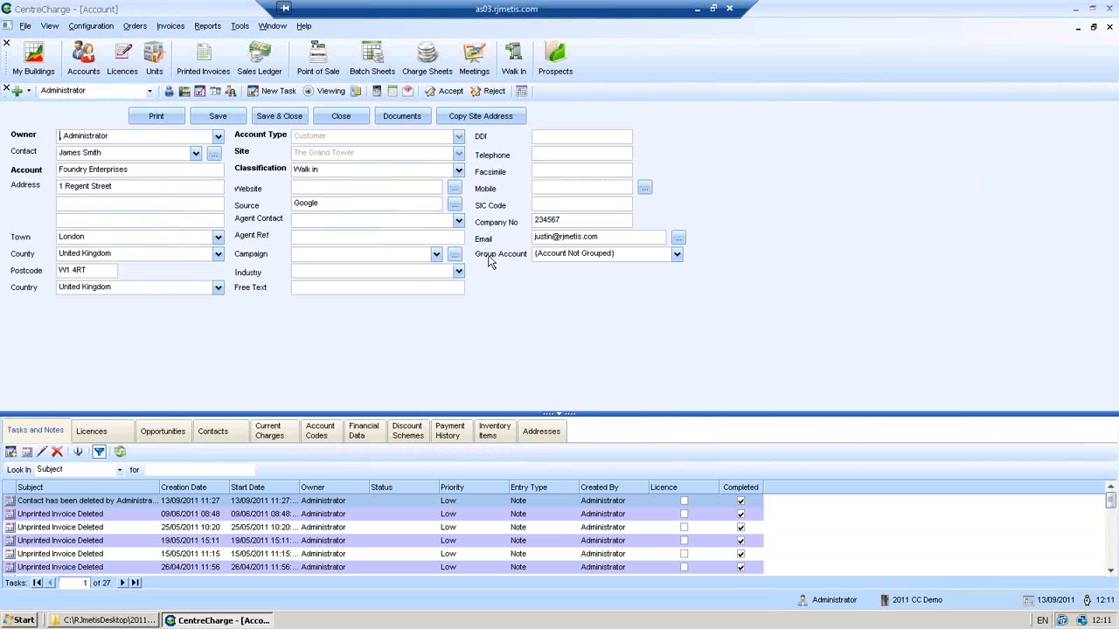
{"action": "left_click", "coordinate": [677, 256]}
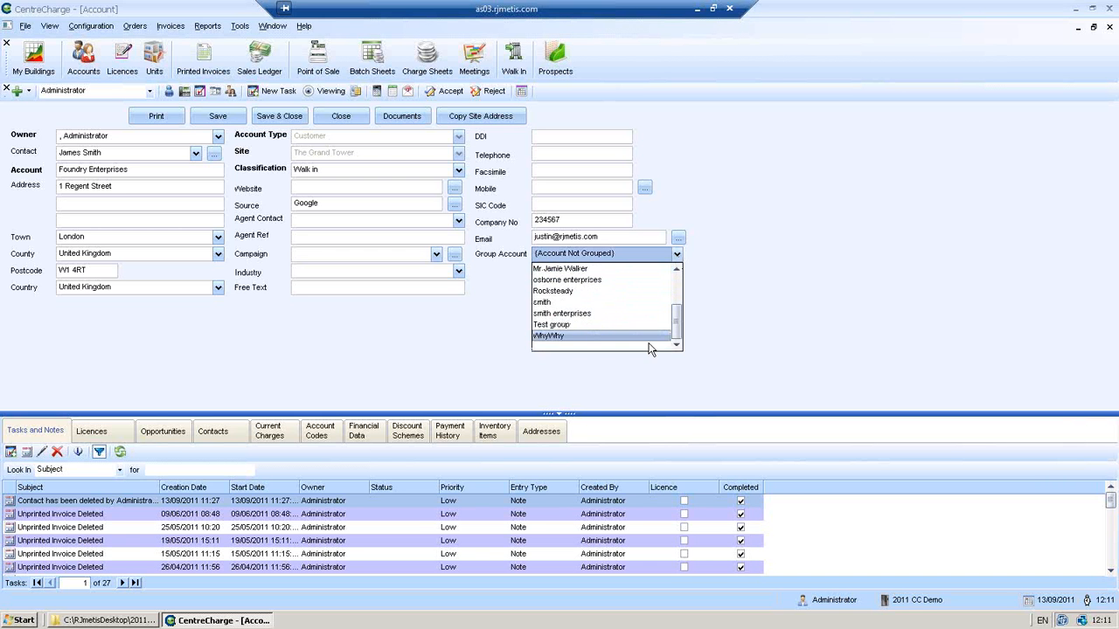
{"action": "left_click", "coordinate": [593, 330]}
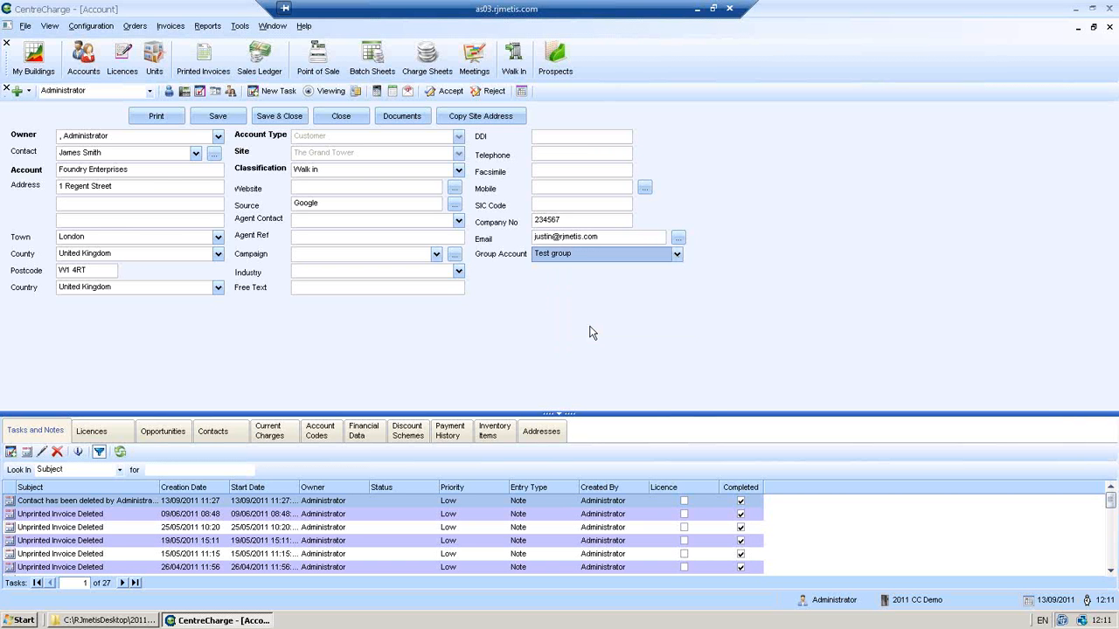
{"action": "left_click", "coordinate": [271, 120]}
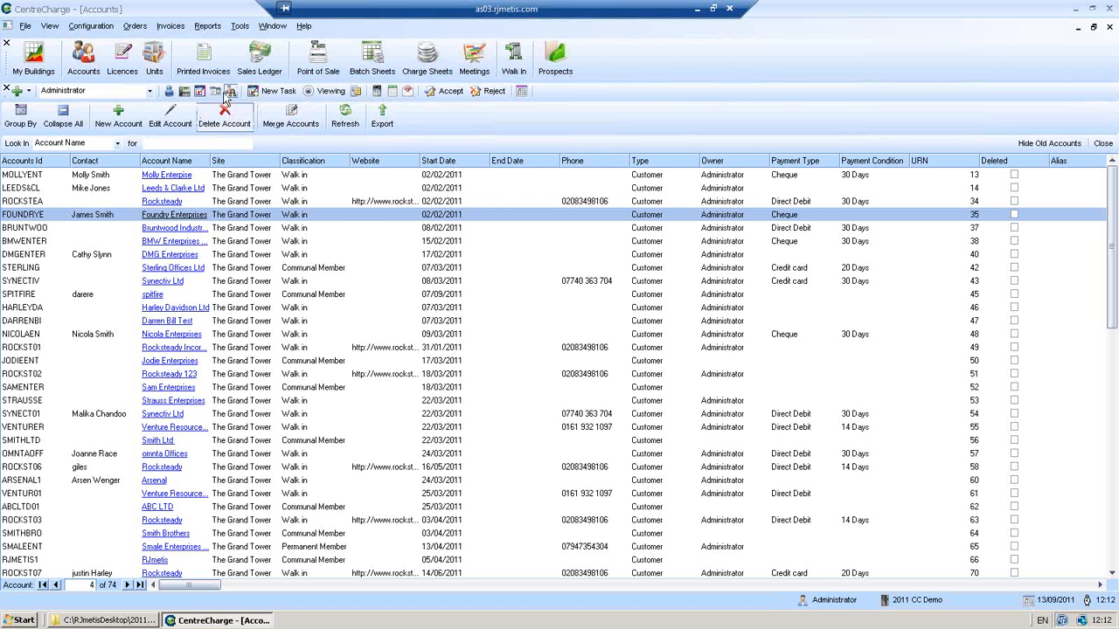
{"action": "left_click", "coordinate": [1102, 143]}
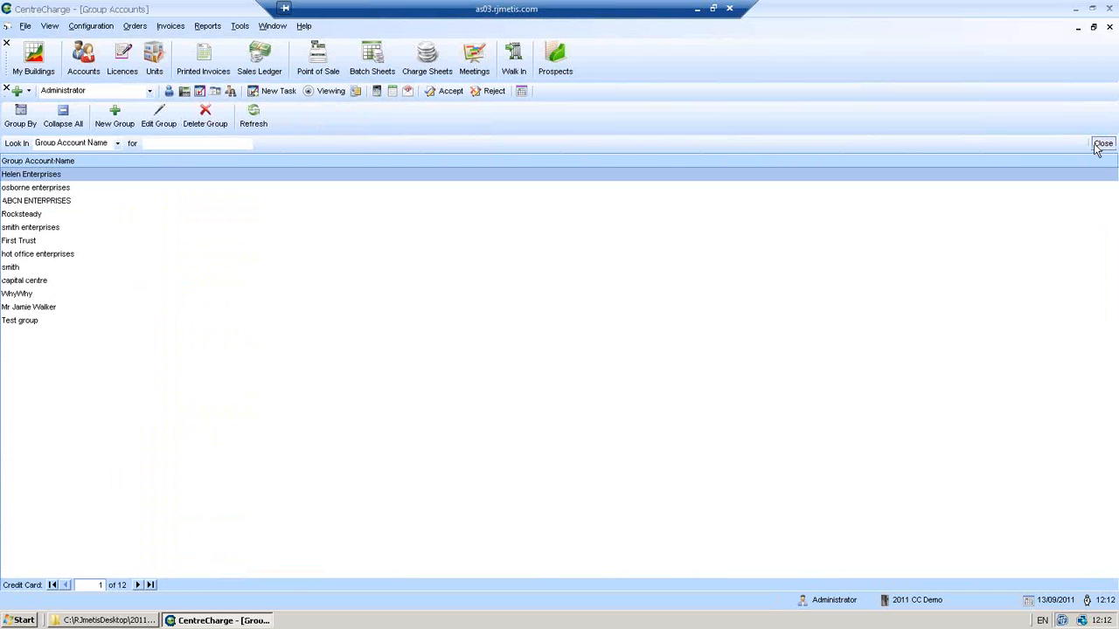
- Close the Group Accounts window and bring up the Licence Agreements list
{"action": "left_click", "coordinate": [1100, 143]}
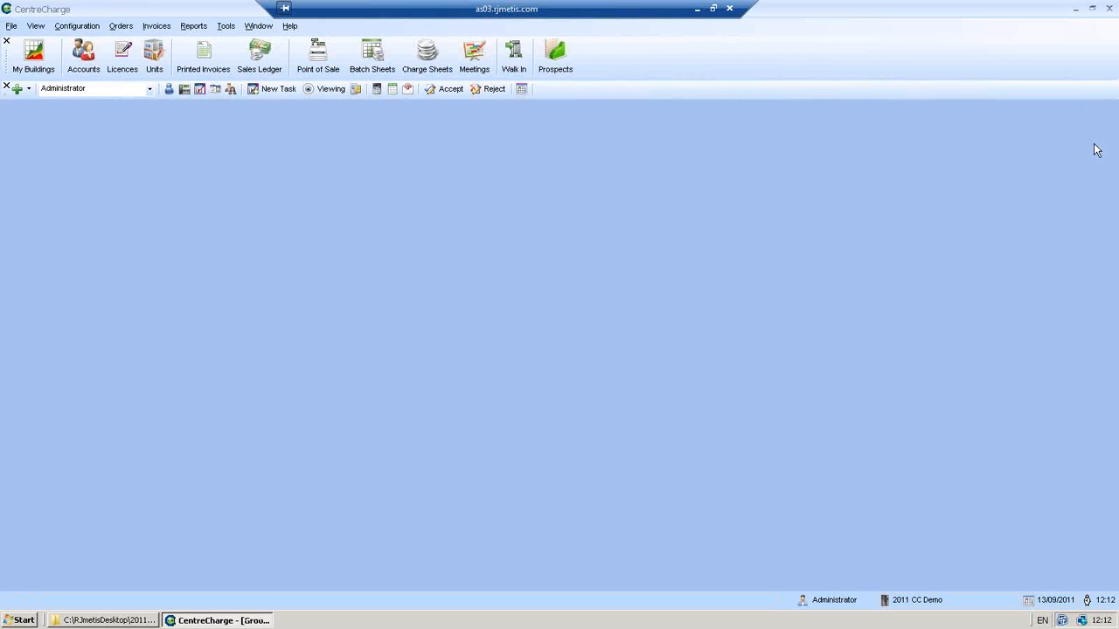
{"action": "left_click", "coordinate": [119, 57]}
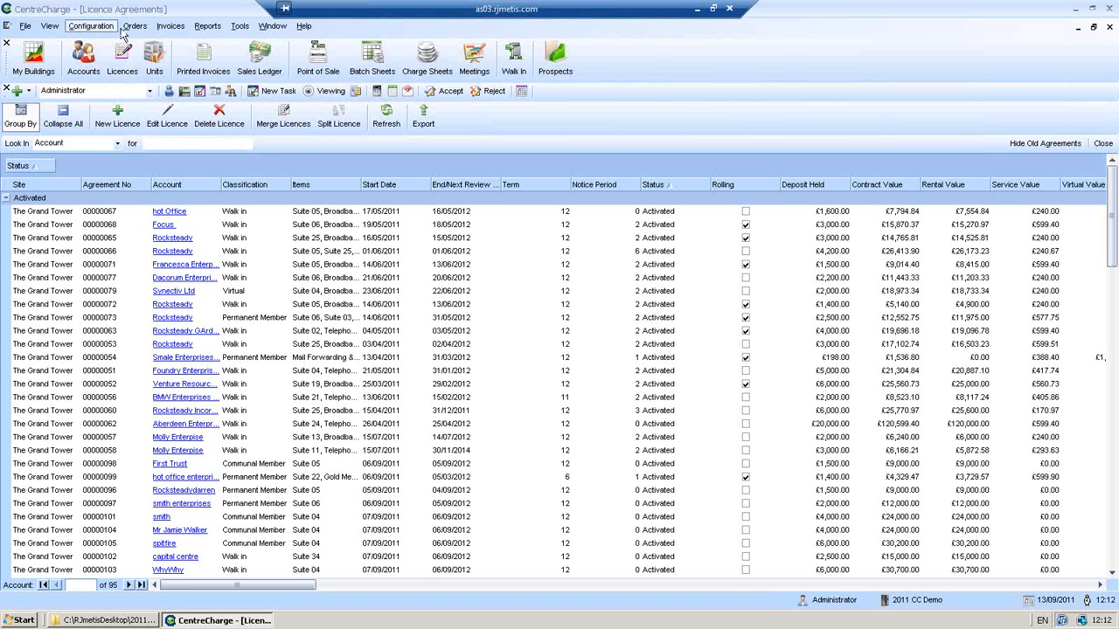
- Tick Turn on Surety in the Licences preferences, apply it, and confirm with OK
{"action": "left_click", "coordinate": [96, 28]}
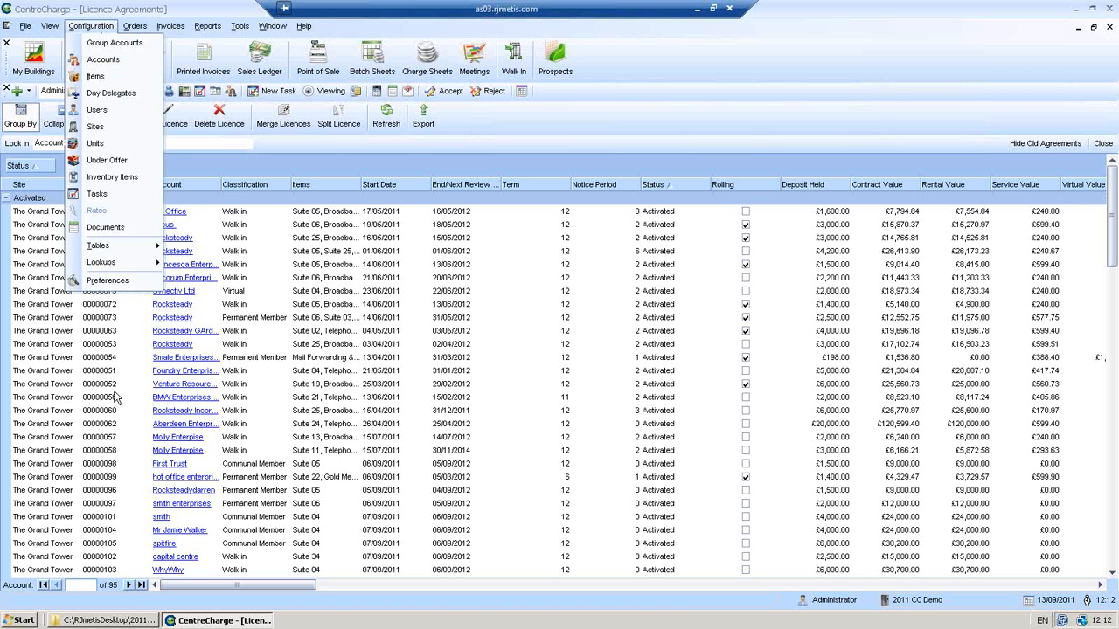
{"action": "left_click", "coordinate": [109, 281]}
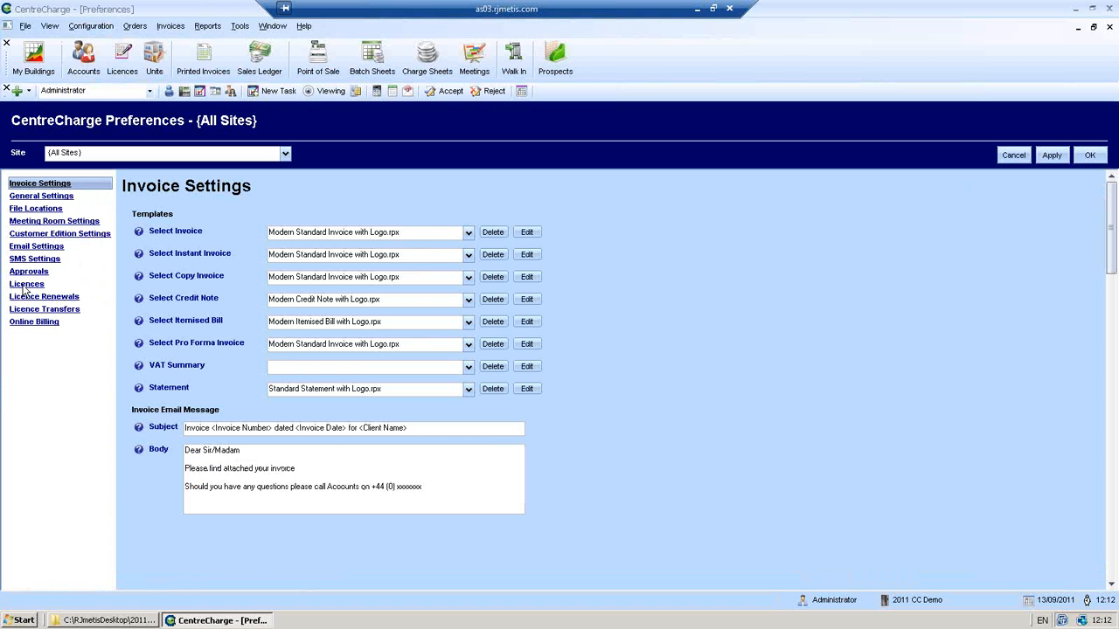
{"action": "left_click", "coordinate": [25, 286]}
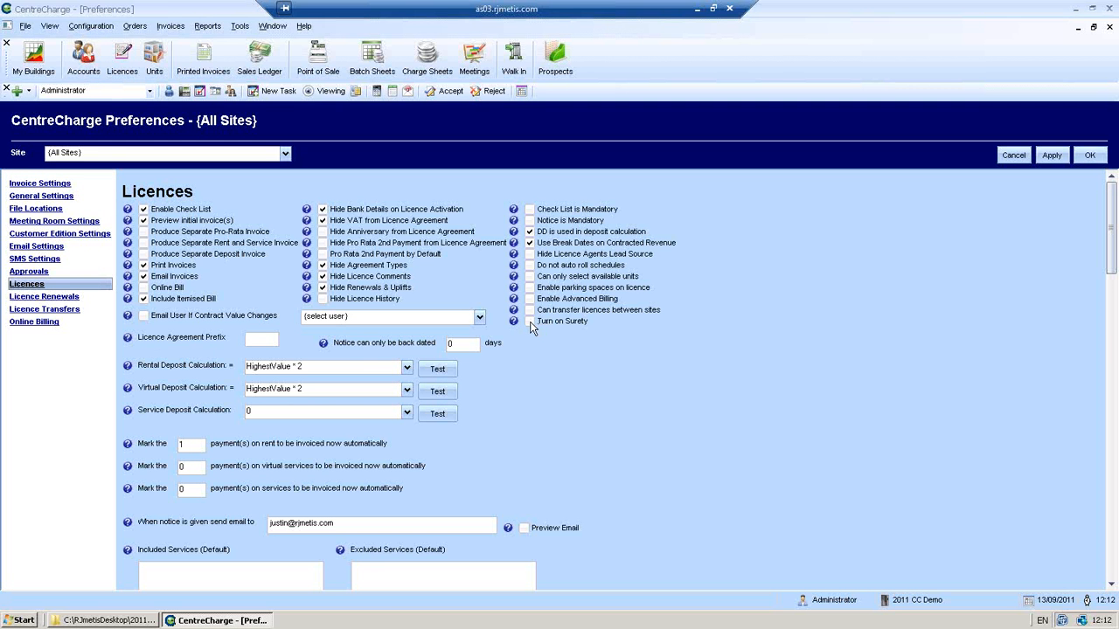
{"action": "left_click", "coordinate": [530, 321]}
{"action": "left_click", "coordinate": [1052, 155]}
{"action": "left_click", "coordinate": [1088, 157]}
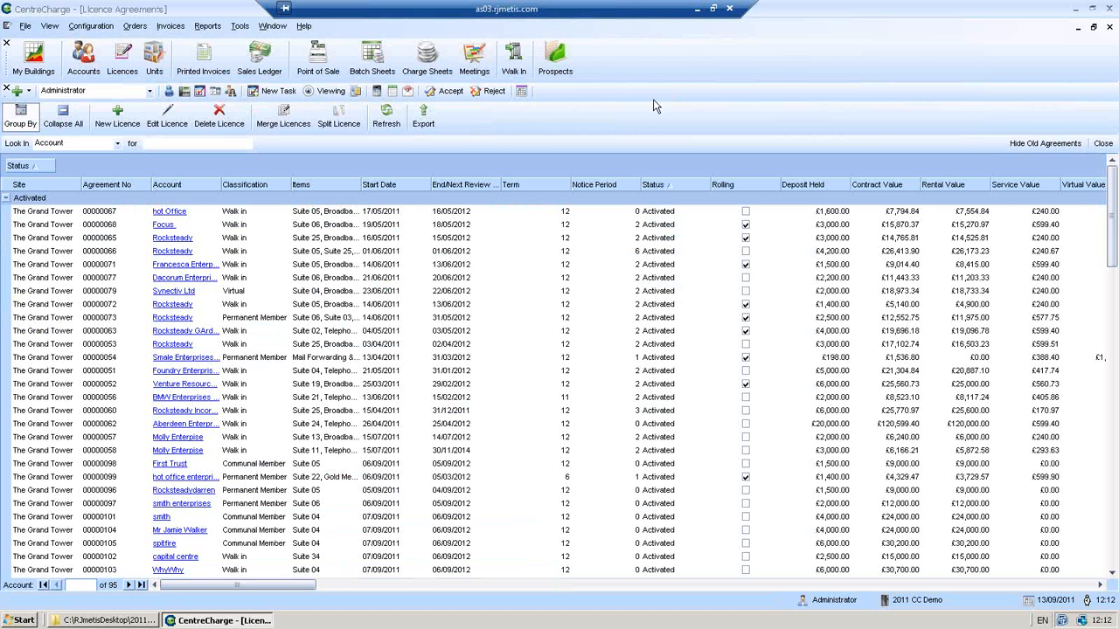
- Start a walk-in licence agreement, tick the surety requirement, then cancel the form unsaved
{"action": "left_click", "coordinate": [519, 63]}
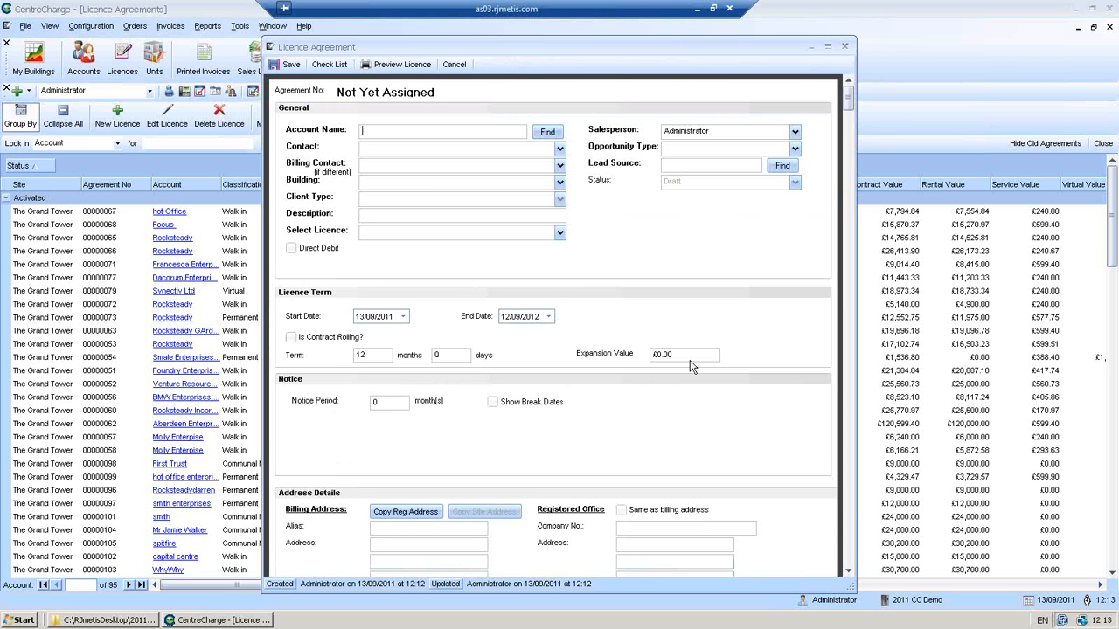
{"action": "left_click", "coordinate": [847, 572]}
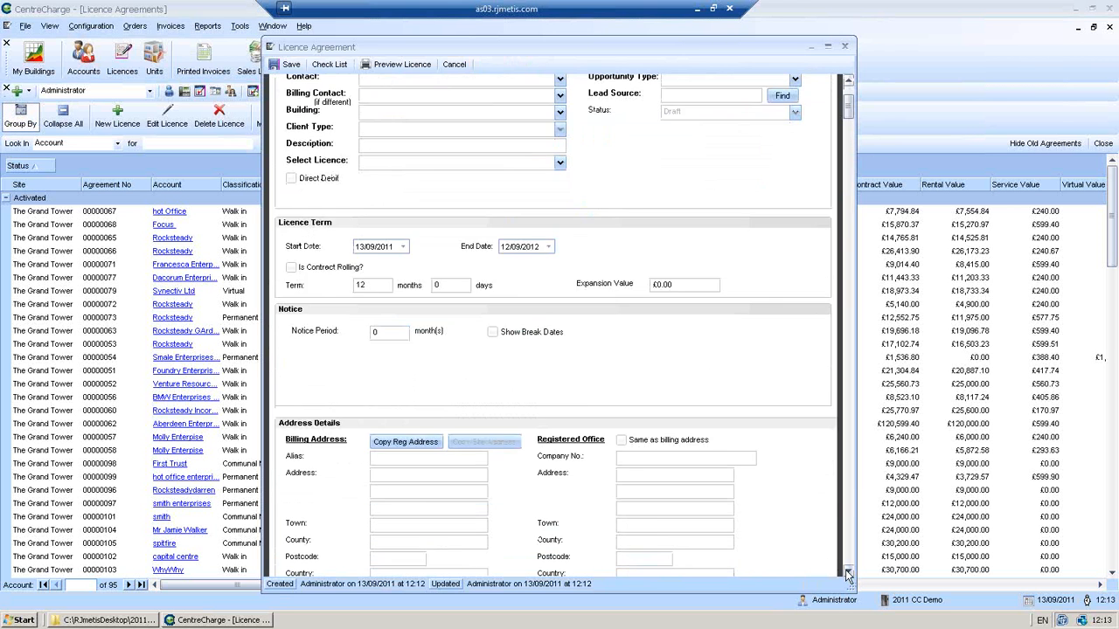
{"action": "left_click", "coordinate": [847, 572]}
{"action": "left_click", "coordinate": [847, 573]}
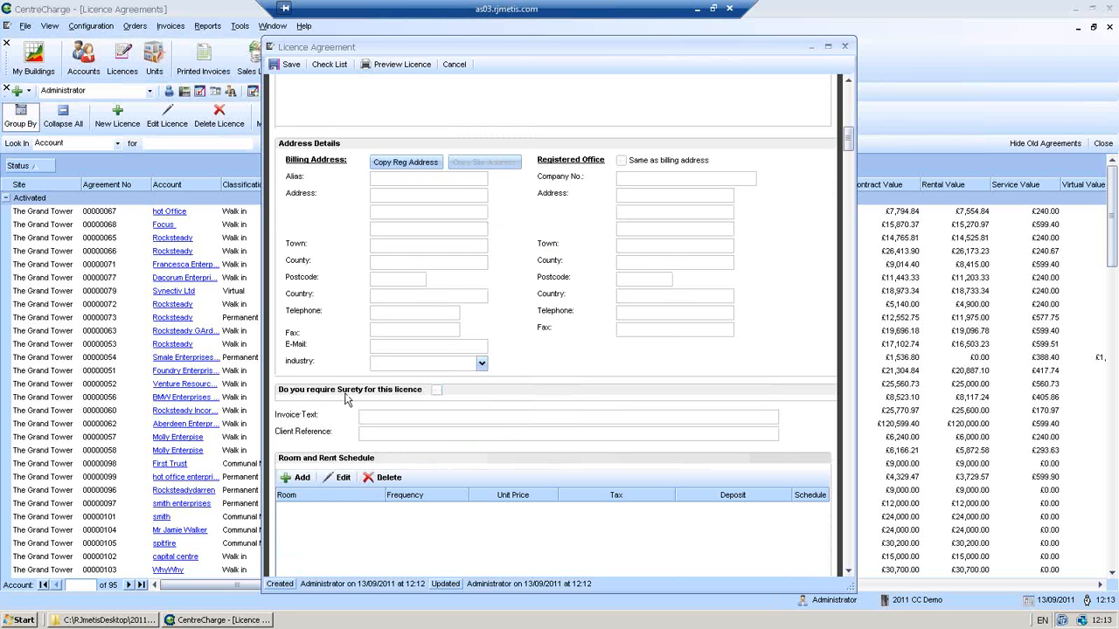
{"action": "left_click", "coordinate": [437, 391]}
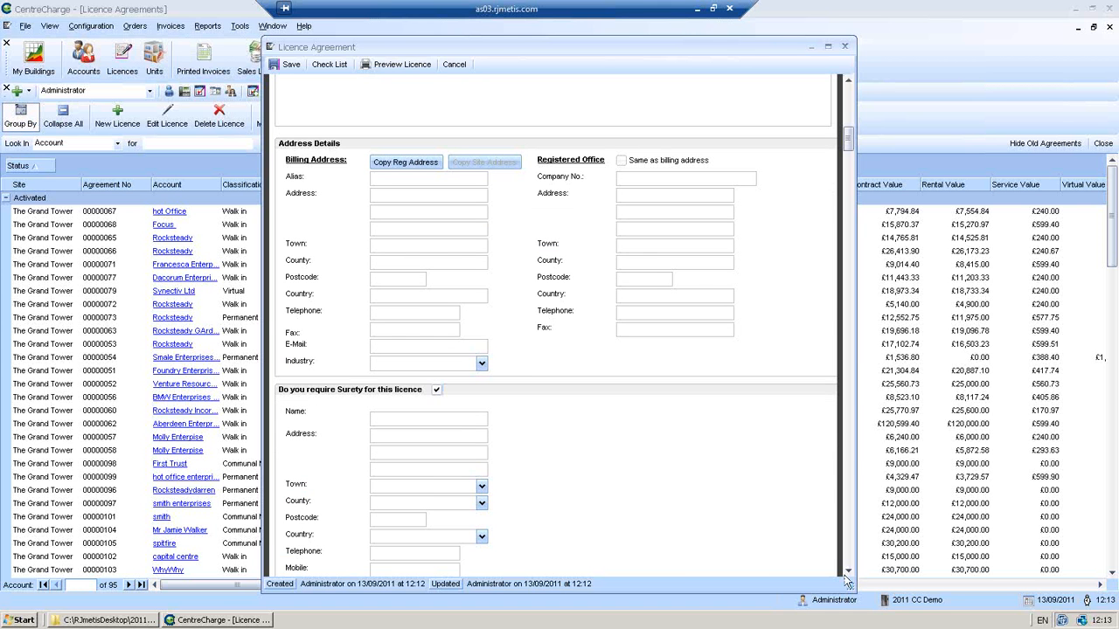
{"action": "scroll", "coordinate": [846, 572], "scroll_direction": "down", "scroll_amount": 2}
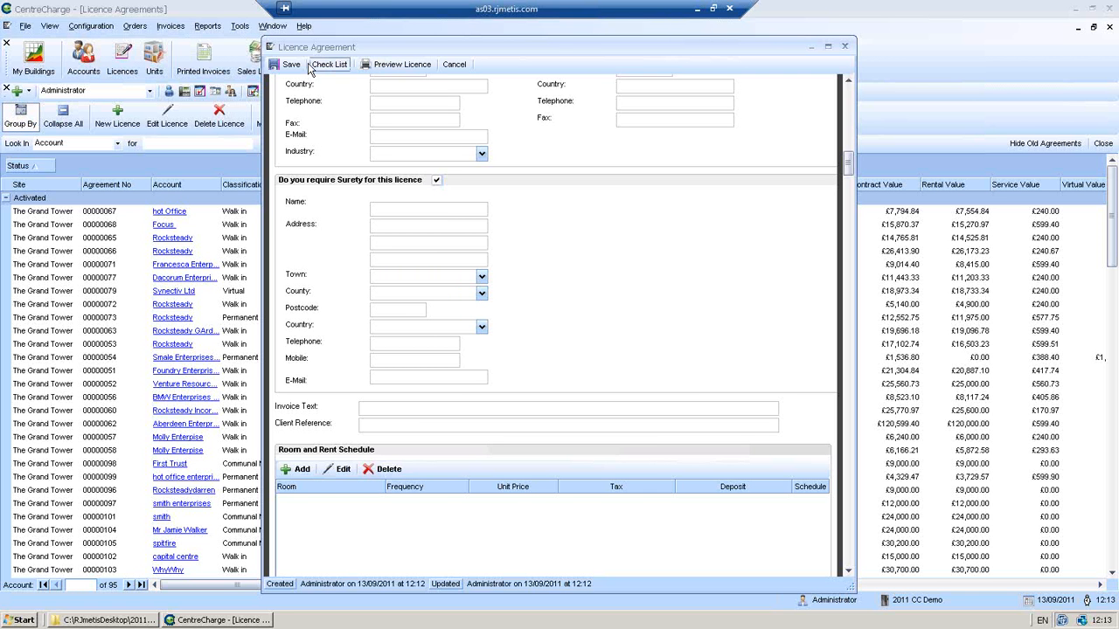
{"action": "left_click", "coordinate": [451, 64]}
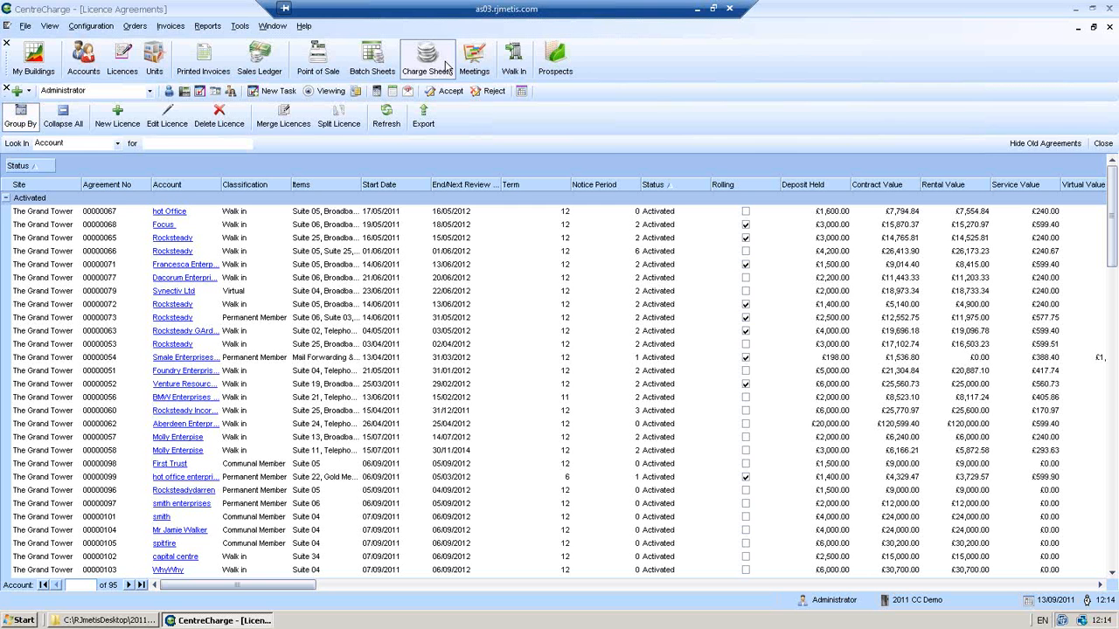
- Enable 'Can transfer licences between sites' in Licences preferences, apply and OK, then select agreement 00000071
{"action": "left_click", "coordinate": [105, 29]}
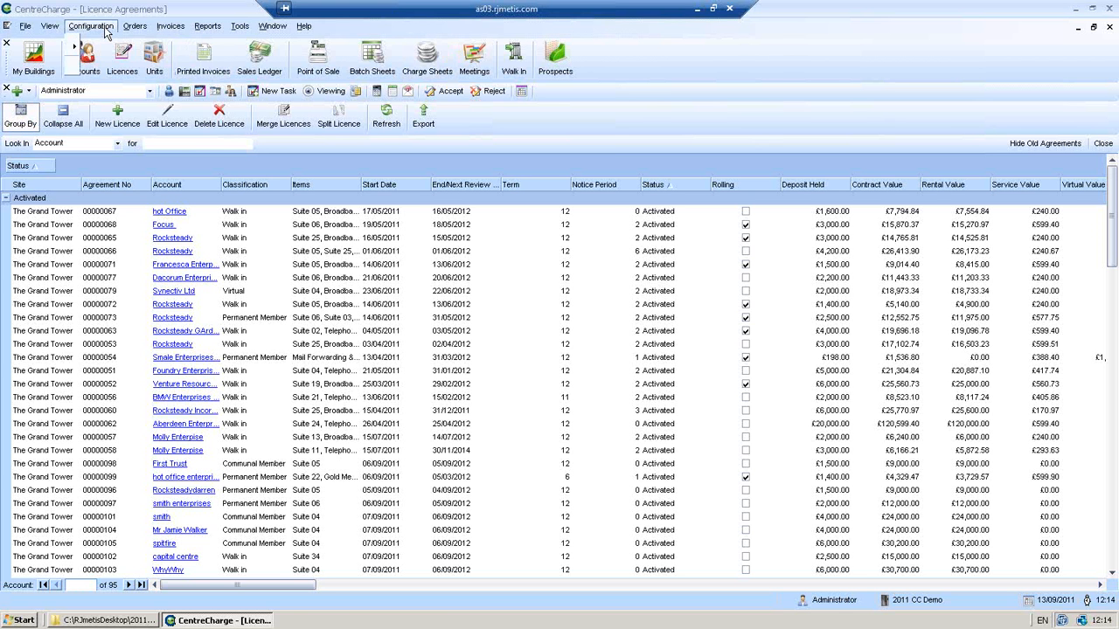
{"action": "left_click", "coordinate": [116, 286]}
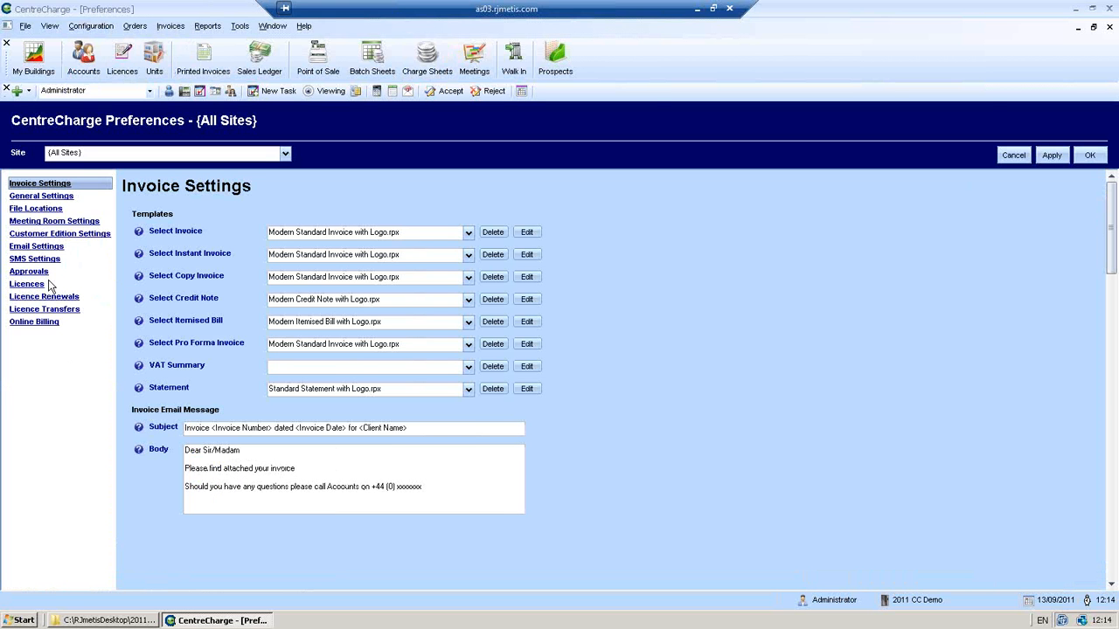
{"action": "left_click", "coordinate": [38, 285]}
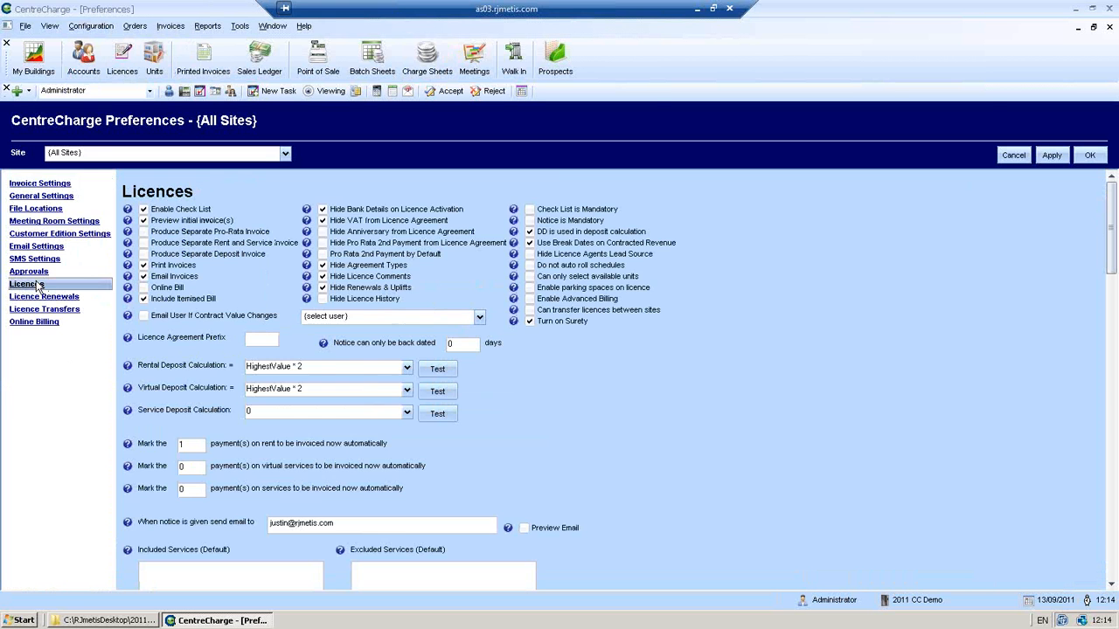
{"action": "left_click", "coordinate": [529, 311]}
{"action": "left_click", "coordinate": [1062, 157]}
{"action": "left_click", "coordinate": [1089, 158]}
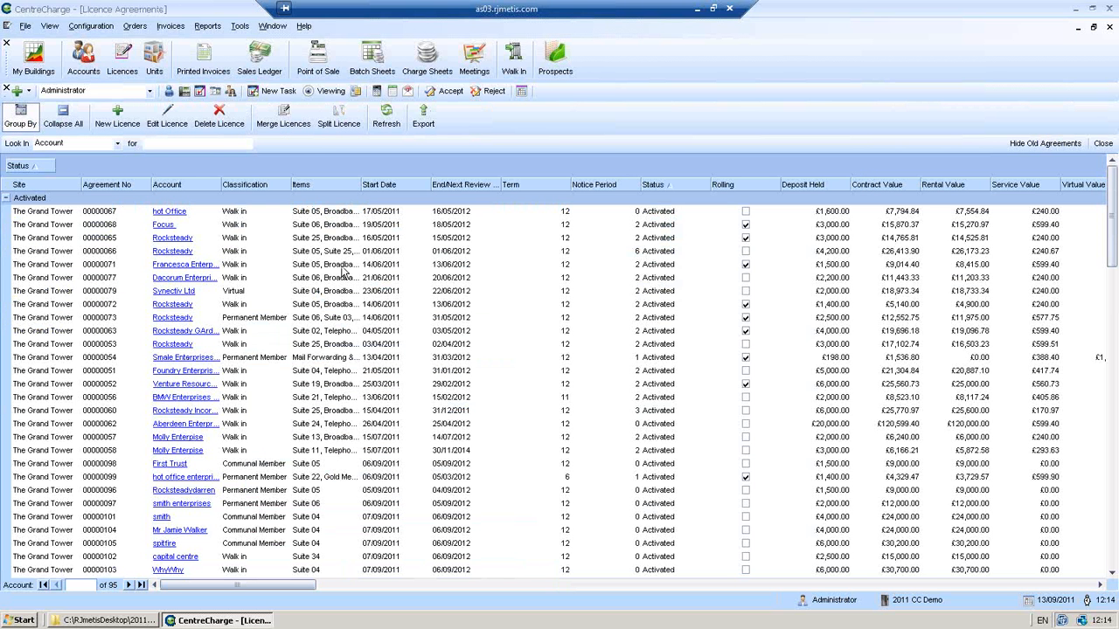
{"action": "left_click", "coordinate": [340, 265]}
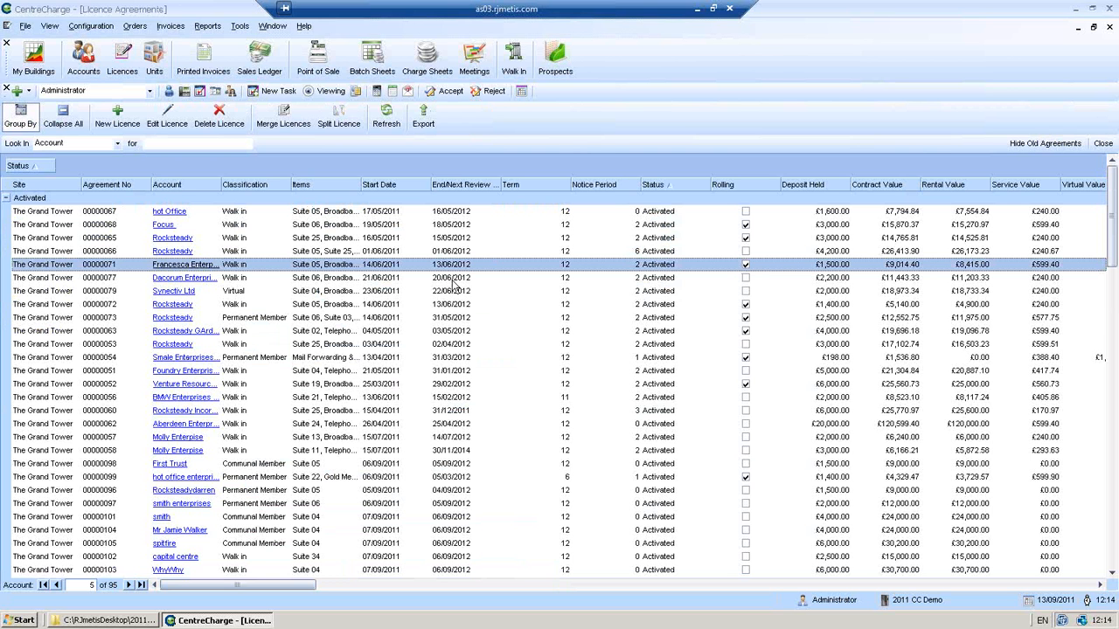
- Transfer licence 00000071 to The Innovation Centre with reason Upgrade, creating draft 00000106
{"action": "double_click", "coordinate": [430, 264]}
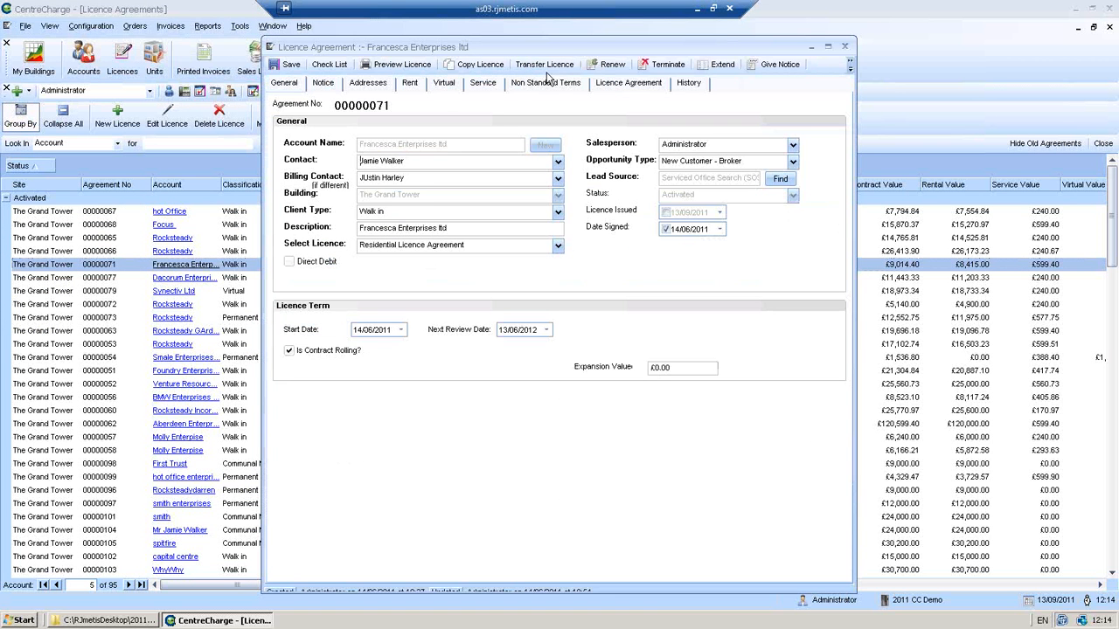
{"action": "left_click", "coordinate": [546, 65]}
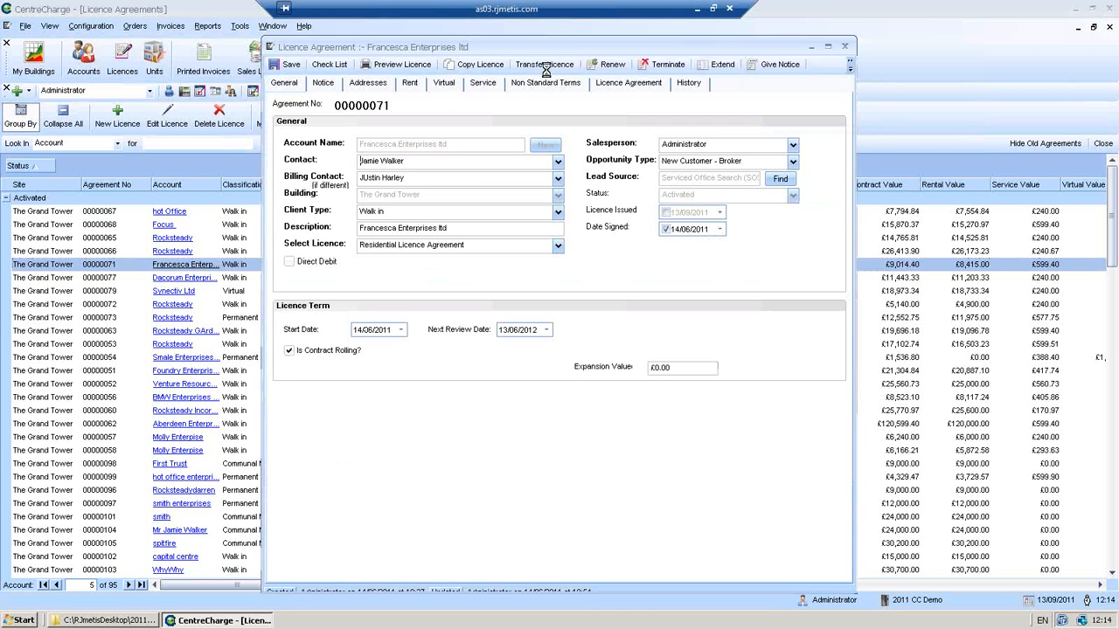
{"action": "left_click", "coordinate": [582, 359]}
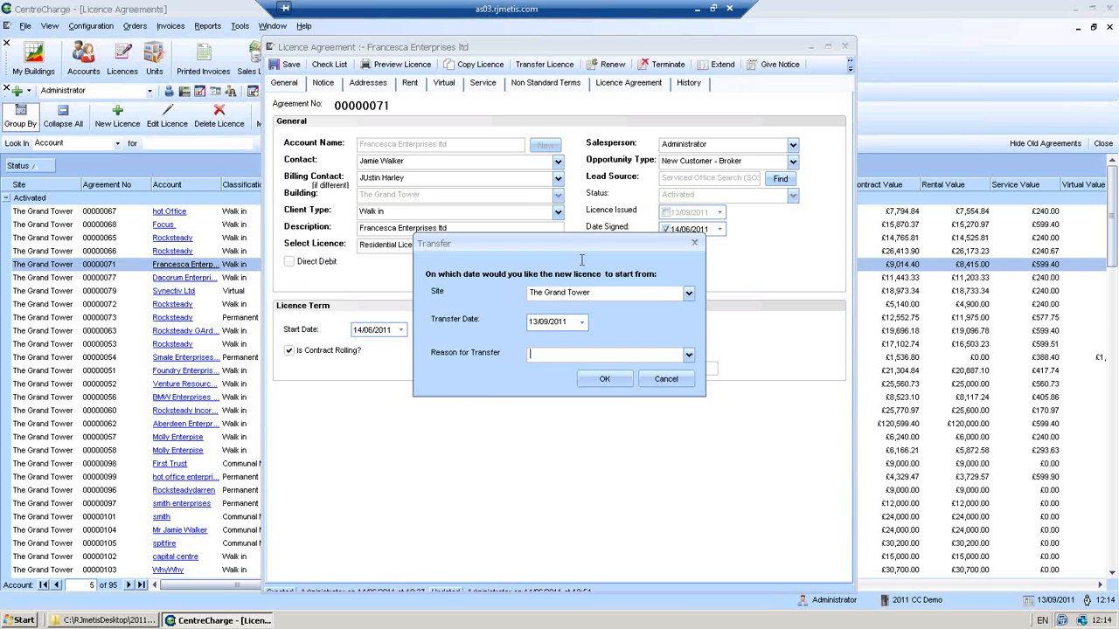
{"action": "left_click", "coordinate": [687, 296]}
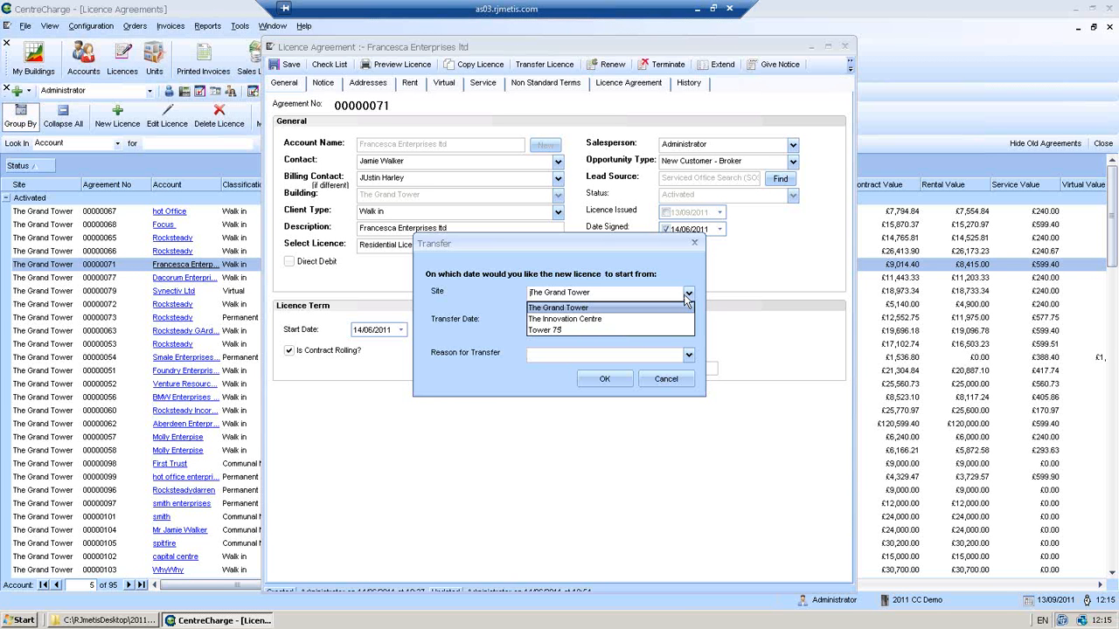
{"action": "left_click", "coordinate": [597, 321]}
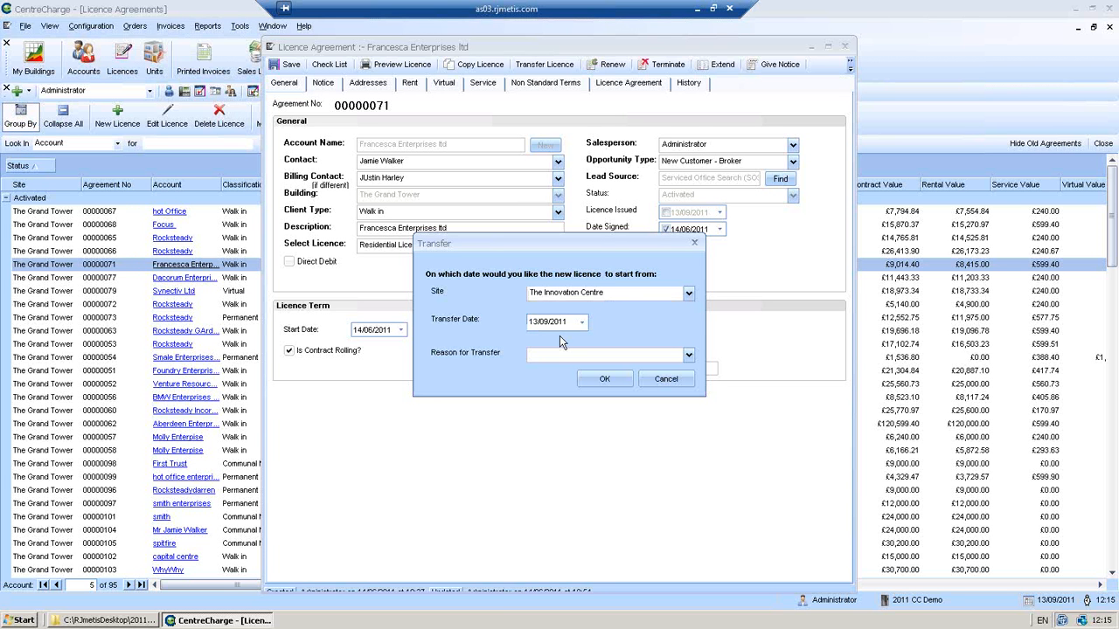
{"action": "left_click", "coordinate": [554, 353]}
{"action": "left_click", "coordinate": [688, 354]}
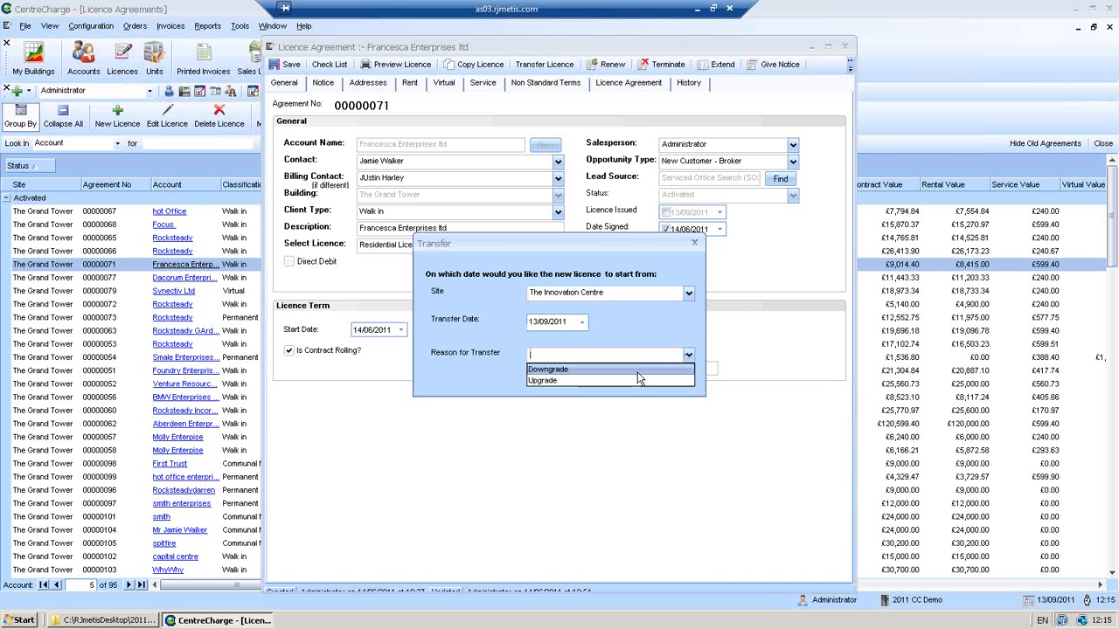
{"action": "left_click", "coordinate": [616, 378]}
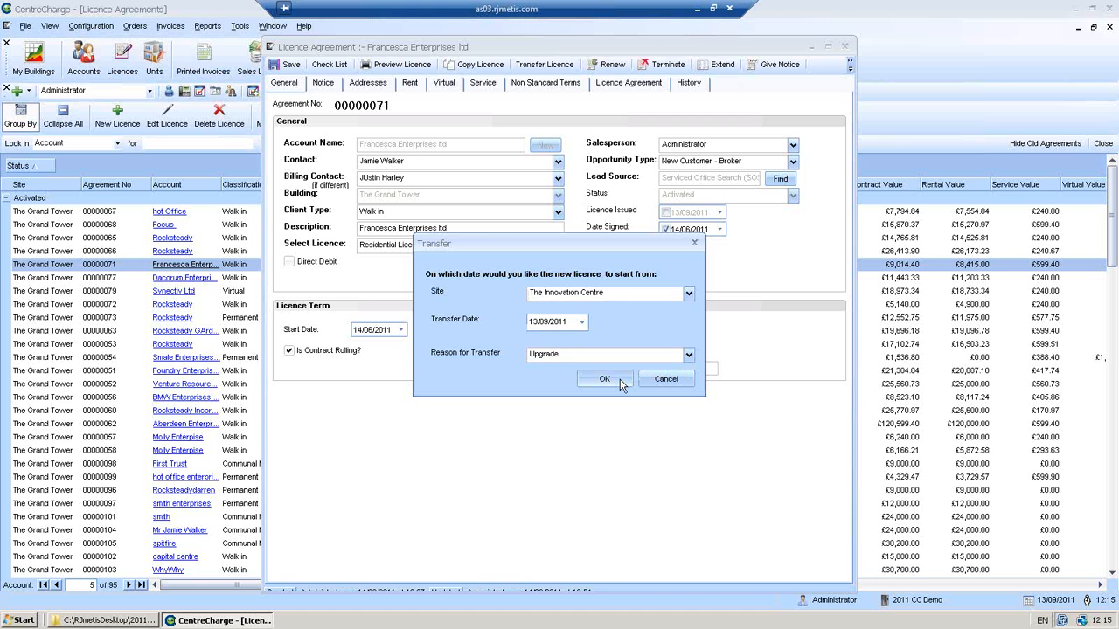
{"action": "left_click", "coordinate": [604, 380]}
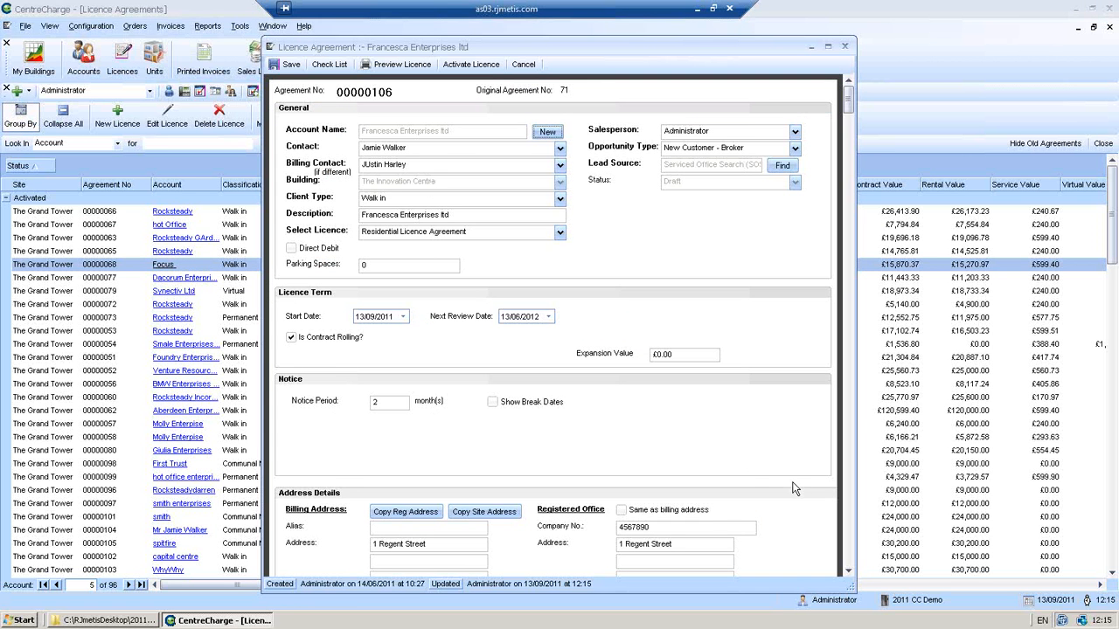
- Scroll through draft agreement 00000106's details, then close it without saving
{"action": "left_click_drag", "start_coordinate": [846, 575], "coordinate": [848, 575]}
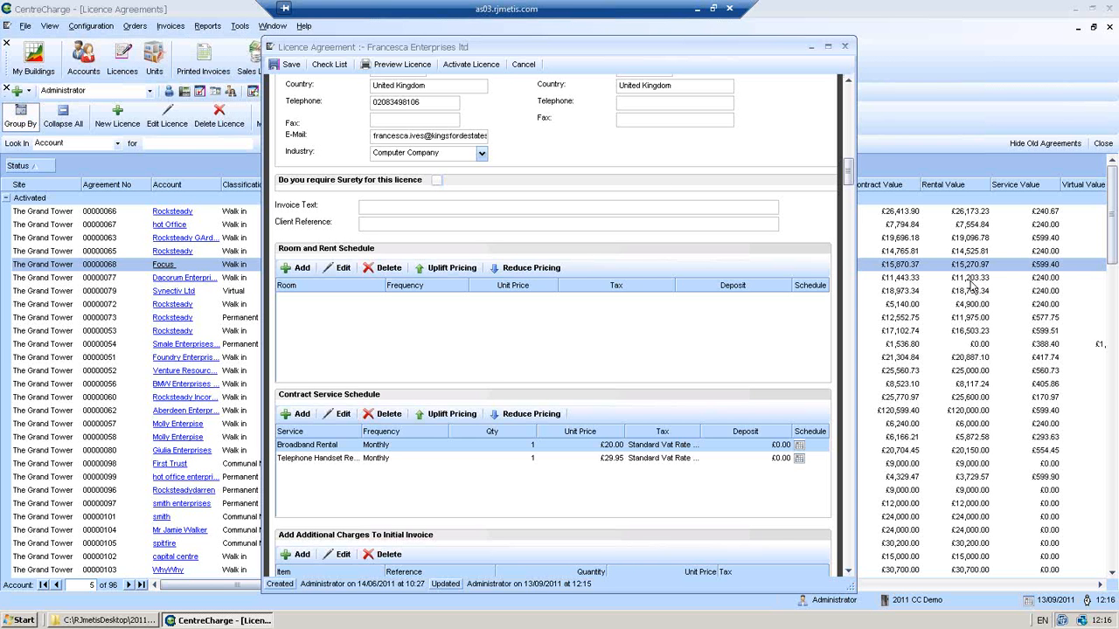
{"action": "left_click", "coordinate": [523, 65]}
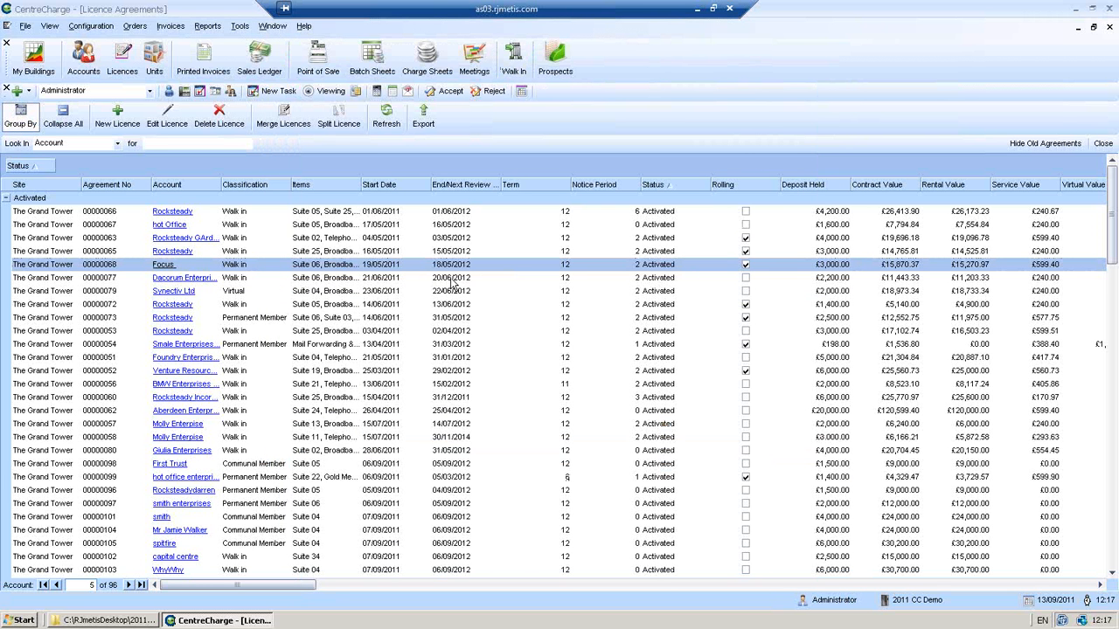
- Open Dacorum Enterprise agreement 00000077 and attach the scan MSA Letter.TIF to it
{"action": "left_click", "coordinate": [450, 278]}
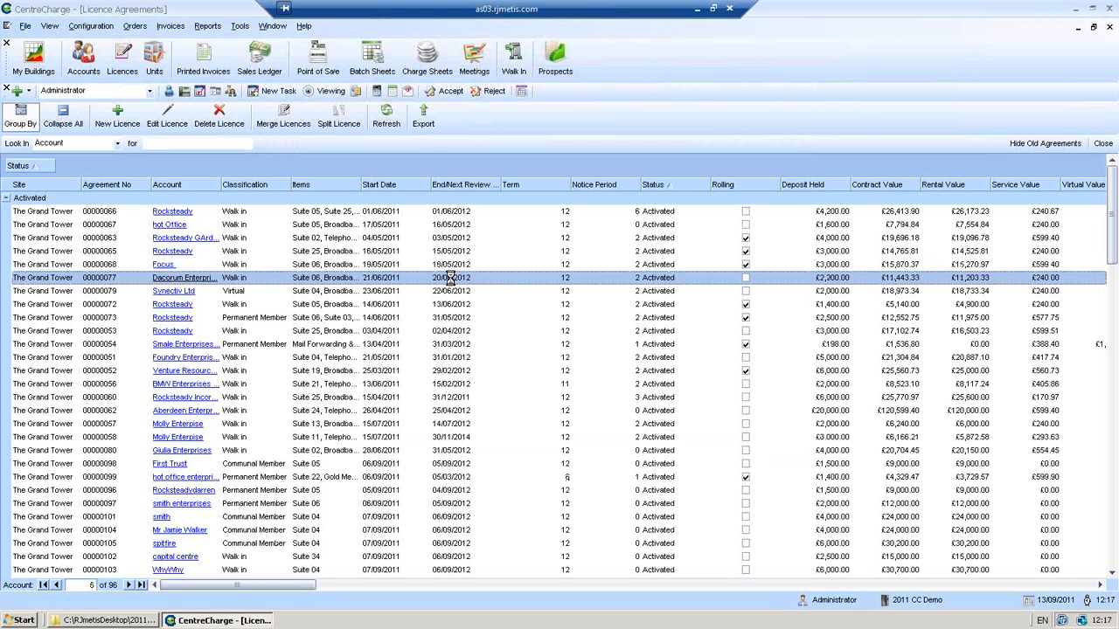
{"action": "double_click", "coordinate": [450, 278]}
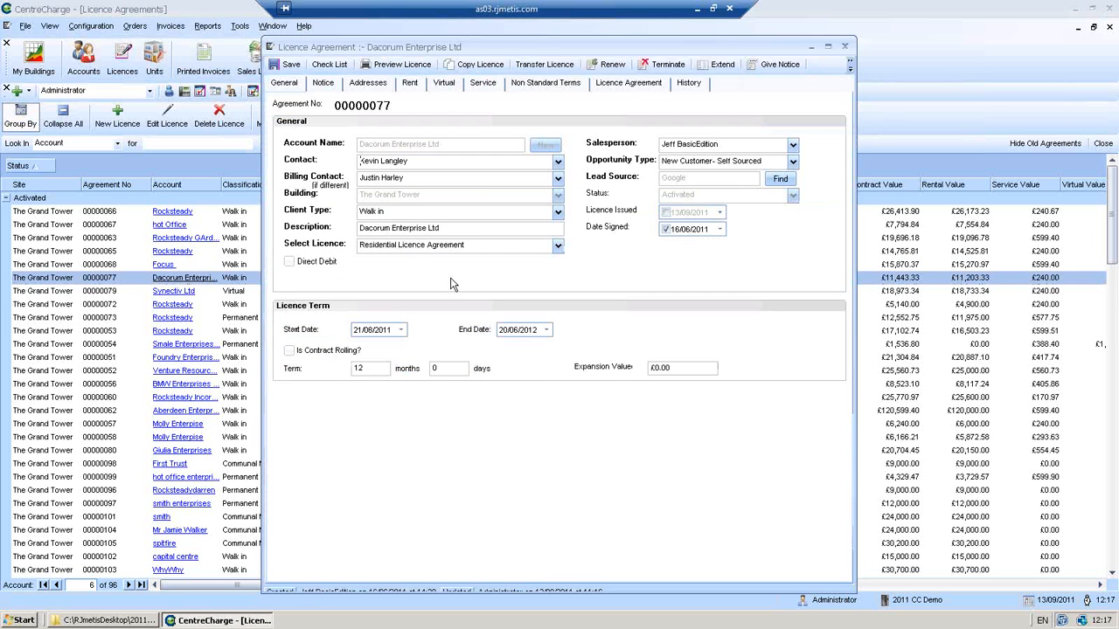
{"action": "left_click", "coordinate": [616, 83]}
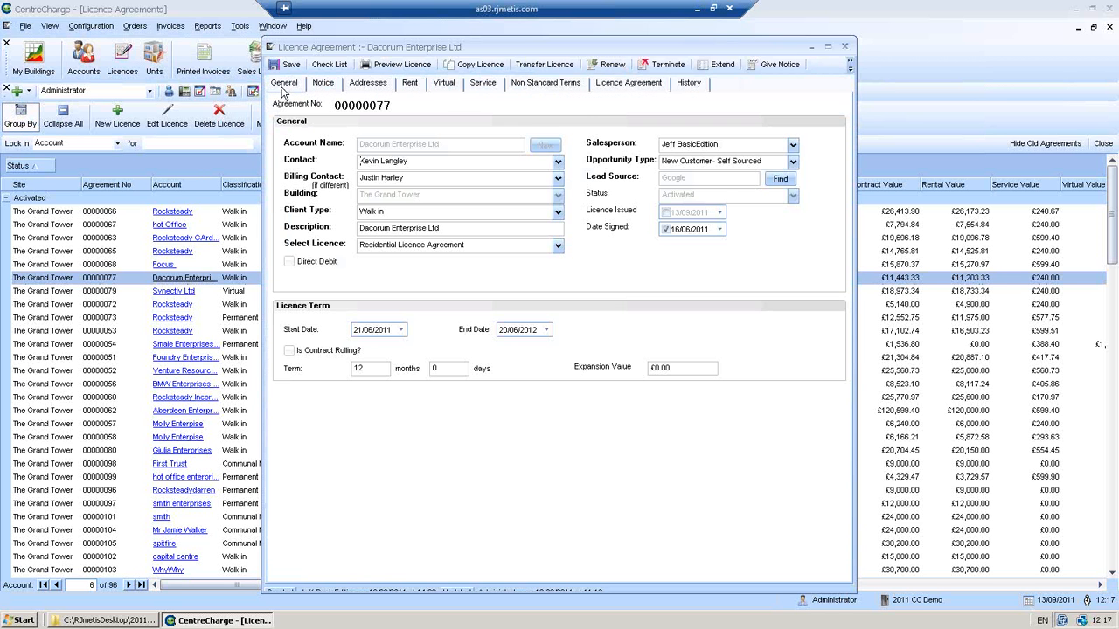
{"action": "left_click", "coordinate": [282, 85]}
{"action": "left_click", "coordinate": [618, 83]}
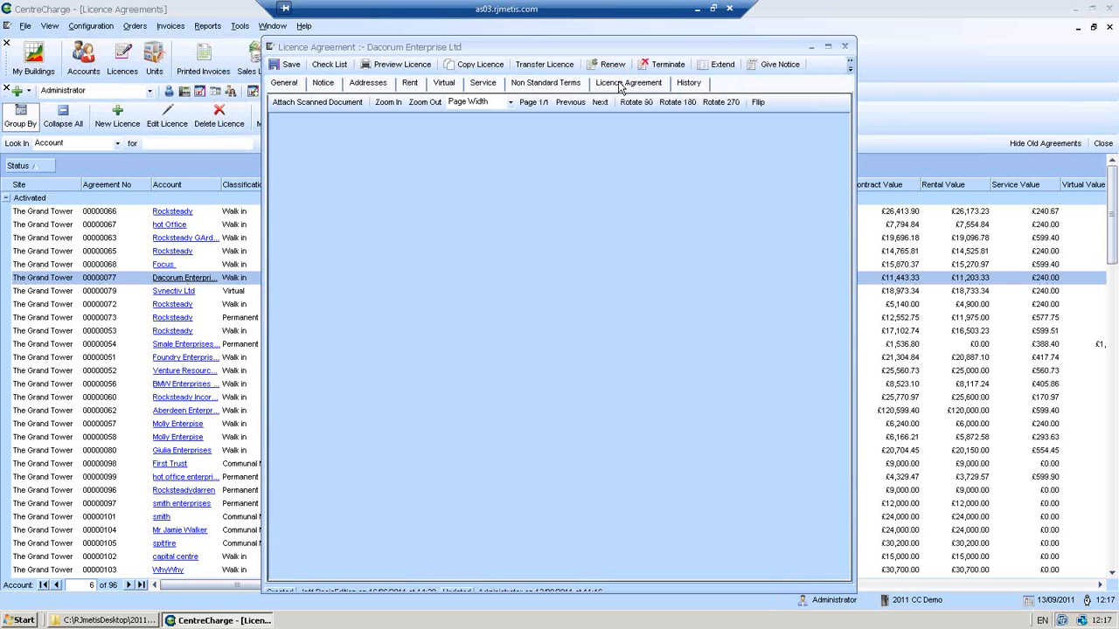
{"action": "left_click", "coordinate": [286, 107]}
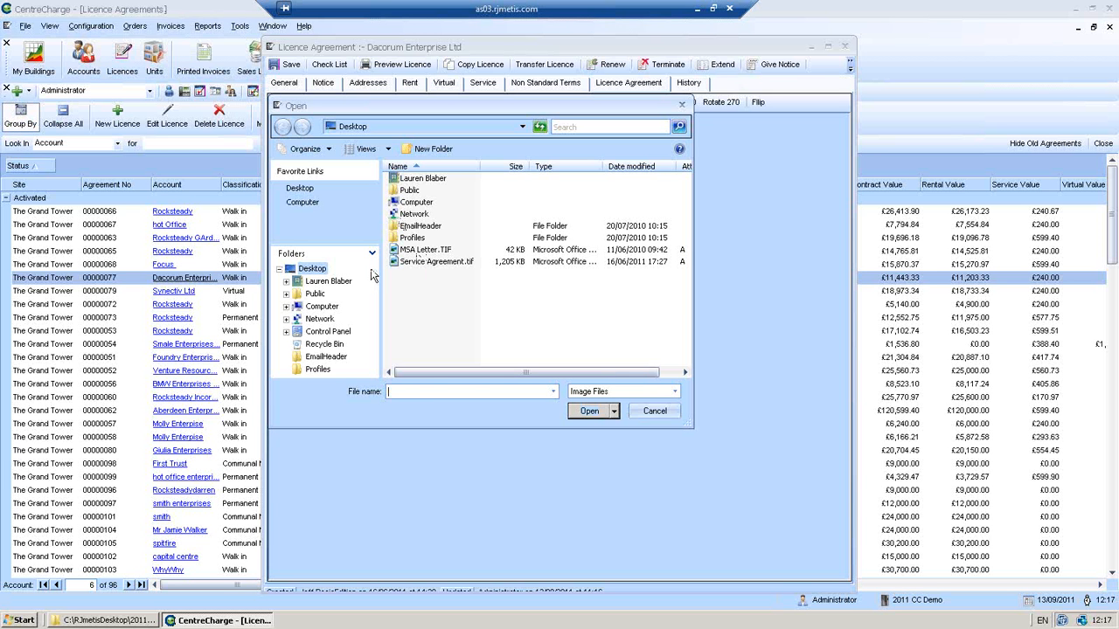
{"action": "left_click", "coordinate": [425, 250]}
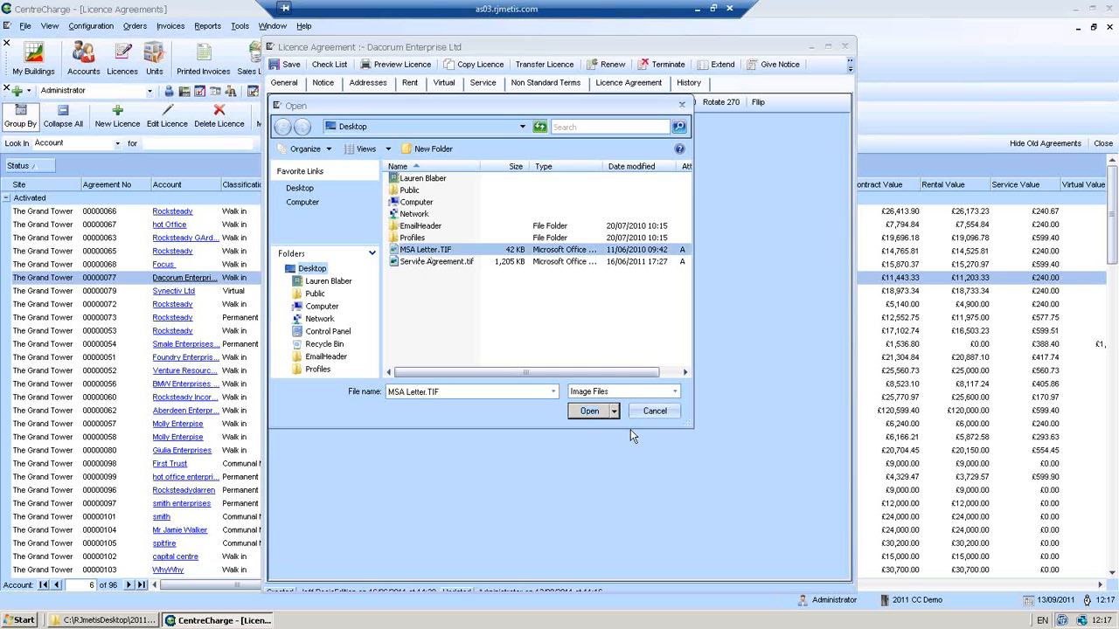
{"action": "left_click", "coordinate": [593, 415]}
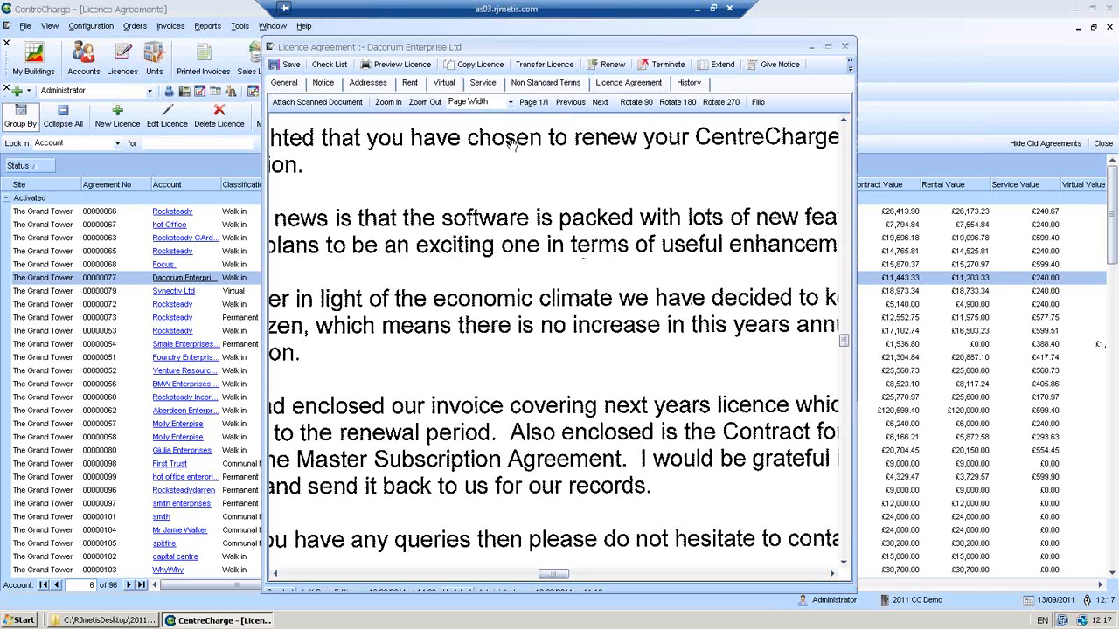
- Change the letter viewer zoom from Page Width to 50%
{"action": "left_click", "coordinate": [512, 105]}
{"action": "left_click", "coordinate": [468, 120]}
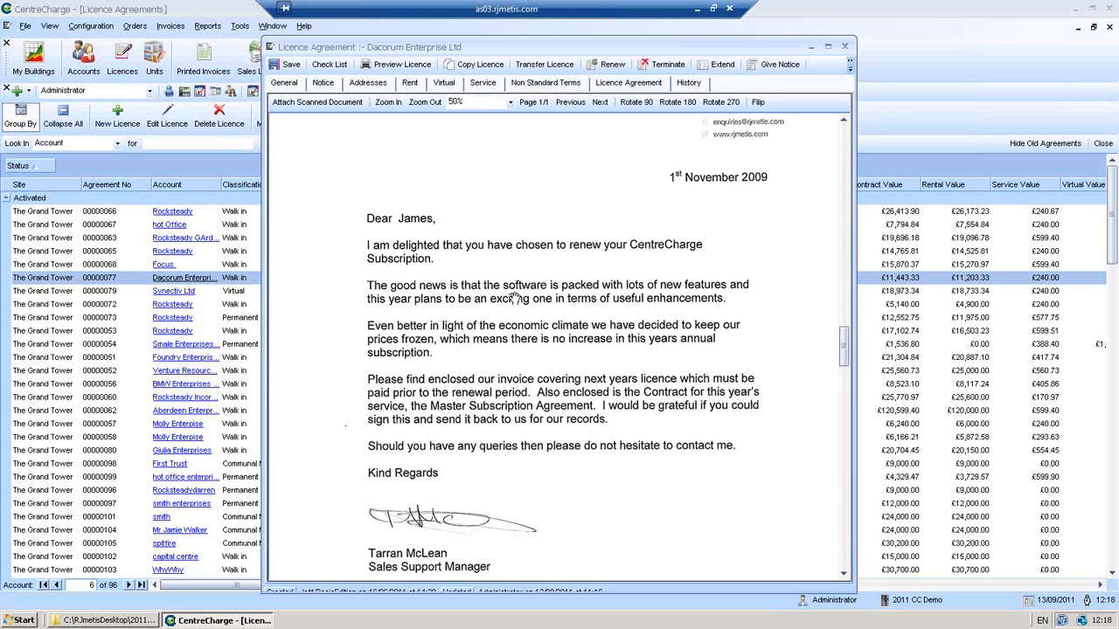
- Save the agreement, view the renewal letter at 50% zoom, then save and close it
{"action": "left_click", "coordinate": [291, 66]}
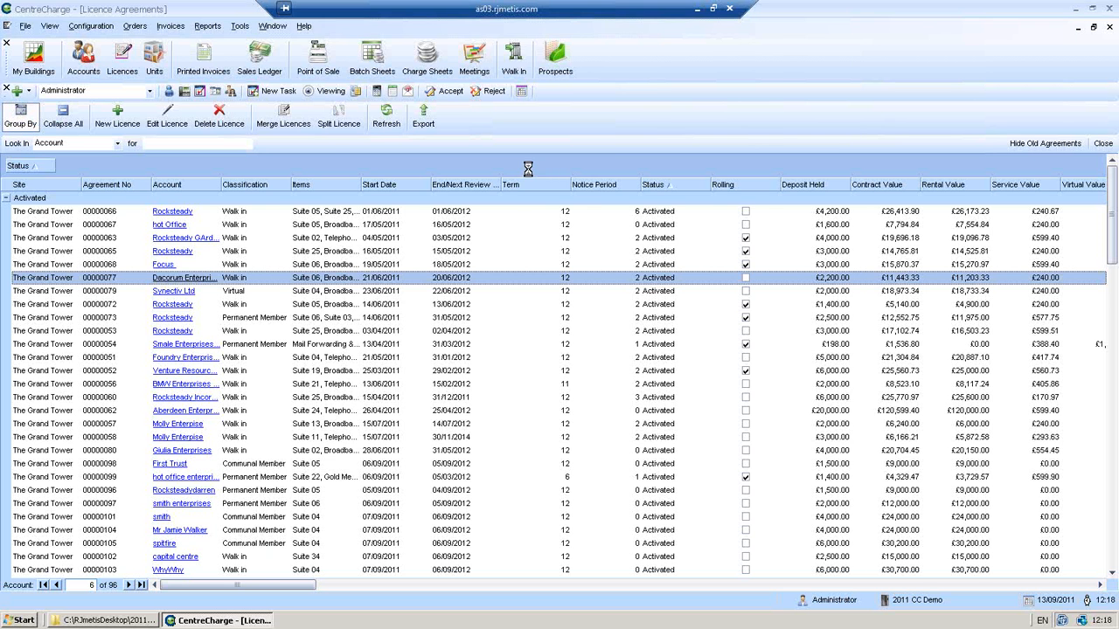
{"action": "left_click", "coordinate": [624, 84]}
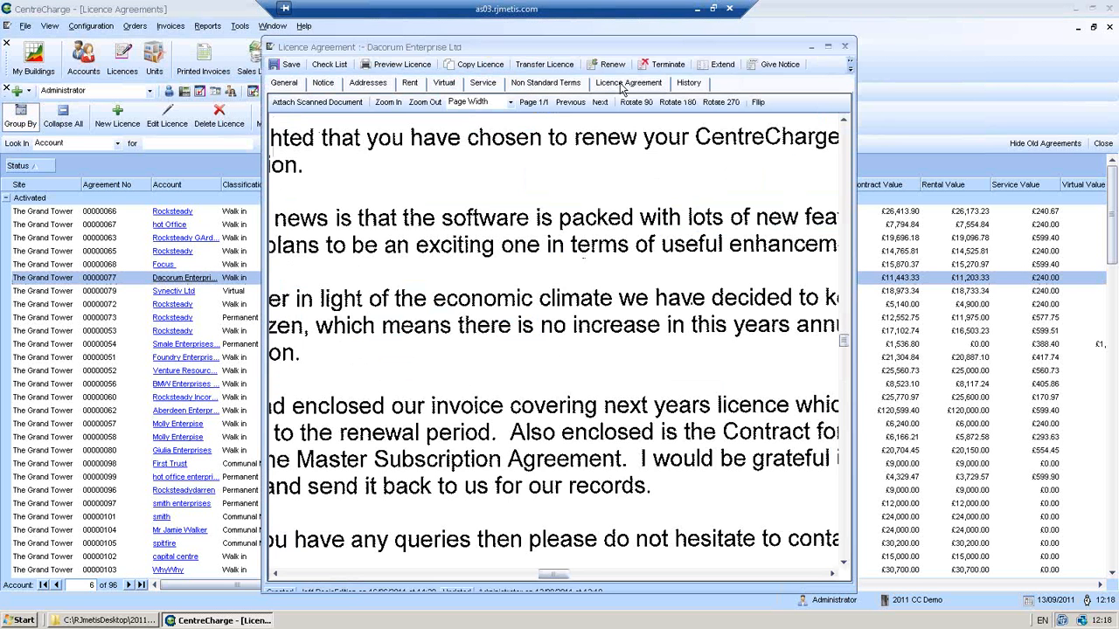
{"action": "left_click", "coordinate": [510, 102]}
{"action": "left_click", "coordinate": [496, 116]}
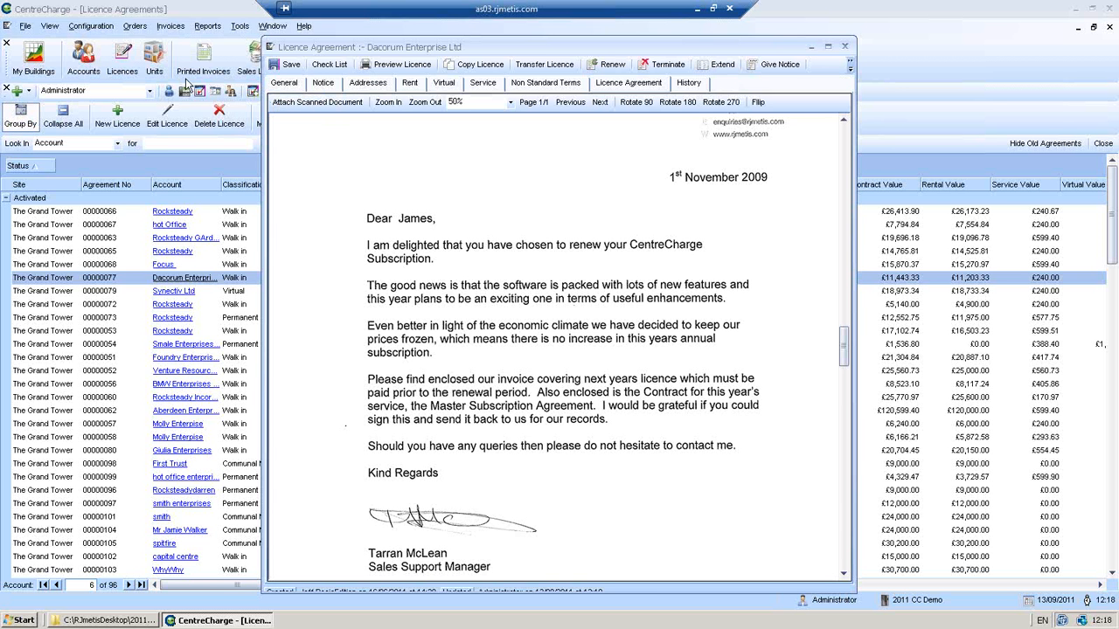
{"action": "left_click", "coordinate": [287, 65]}
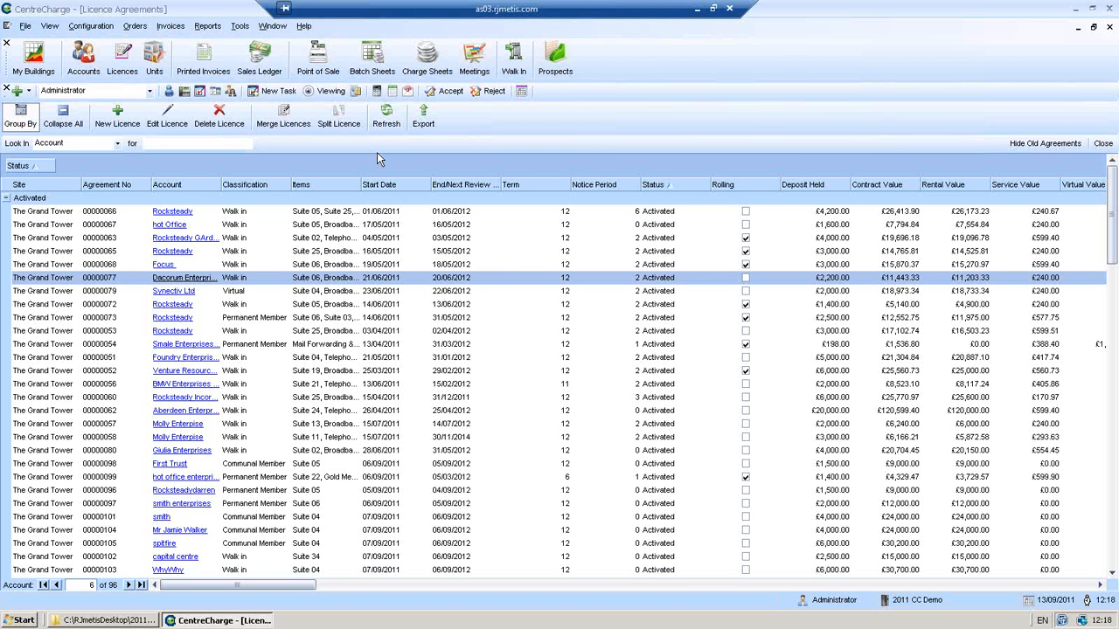
- Create a new licence agreement with lead source set to the Molly Enterpise contact, found by searching 'm'
{"action": "left_click", "coordinate": [516, 64]}
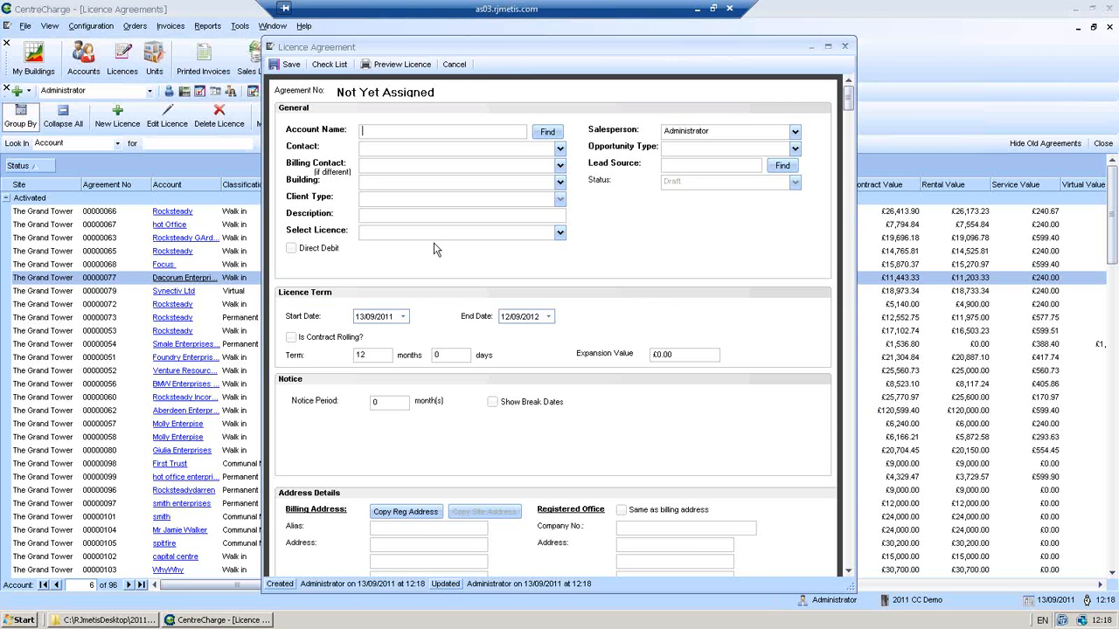
{"action": "left_click", "coordinate": [781, 166]}
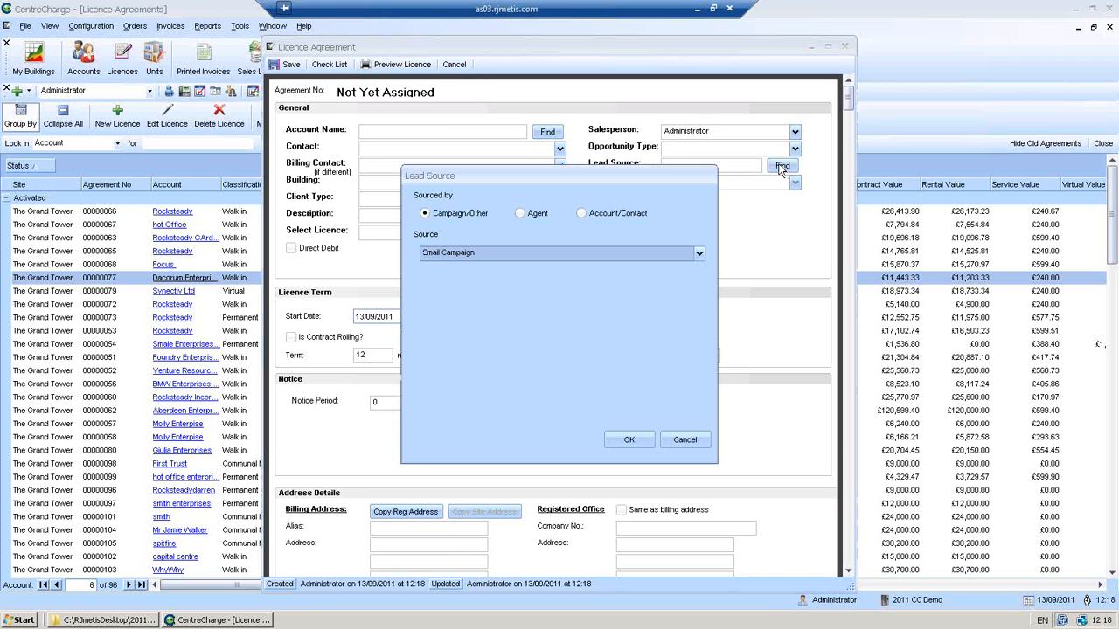
{"action": "left_click", "coordinate": [582, 213]}
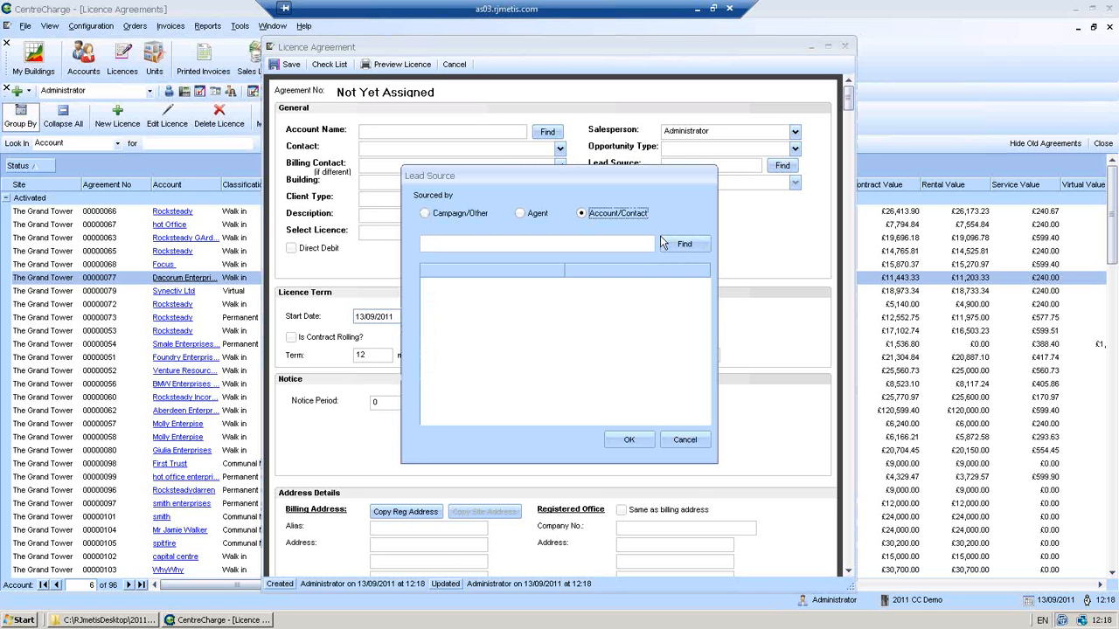
{"action": "left_click", "coordinate": [595, 240]}
{"action": "type", "text": "m"}
{"action": "left_click", "coordinate": [683, 246]}
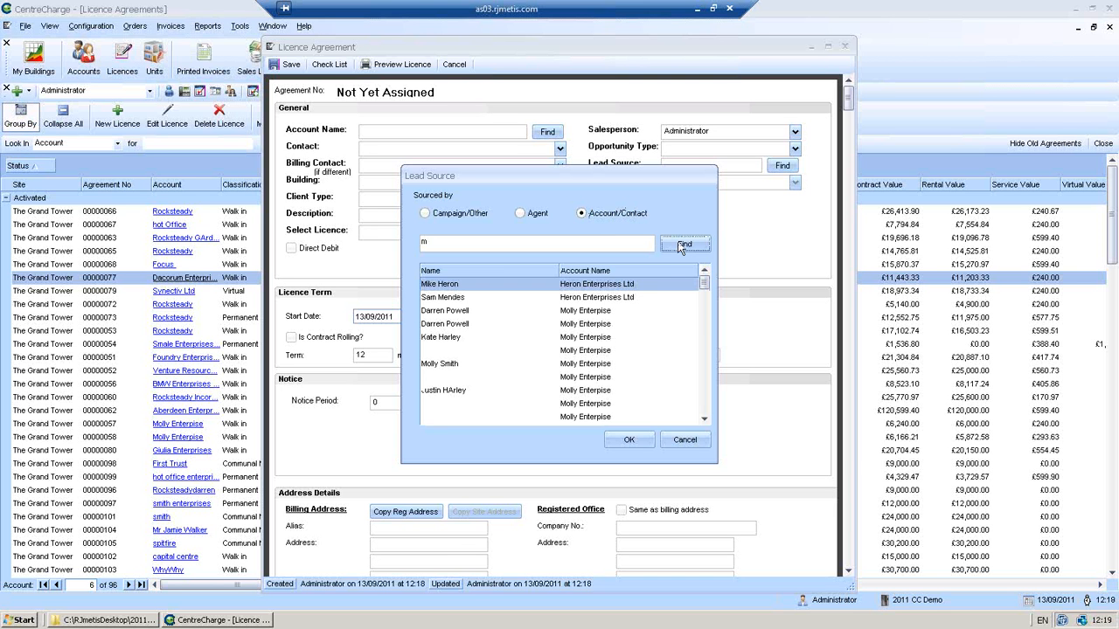
{"action": "left_click", "coordinate": [514, 368]}
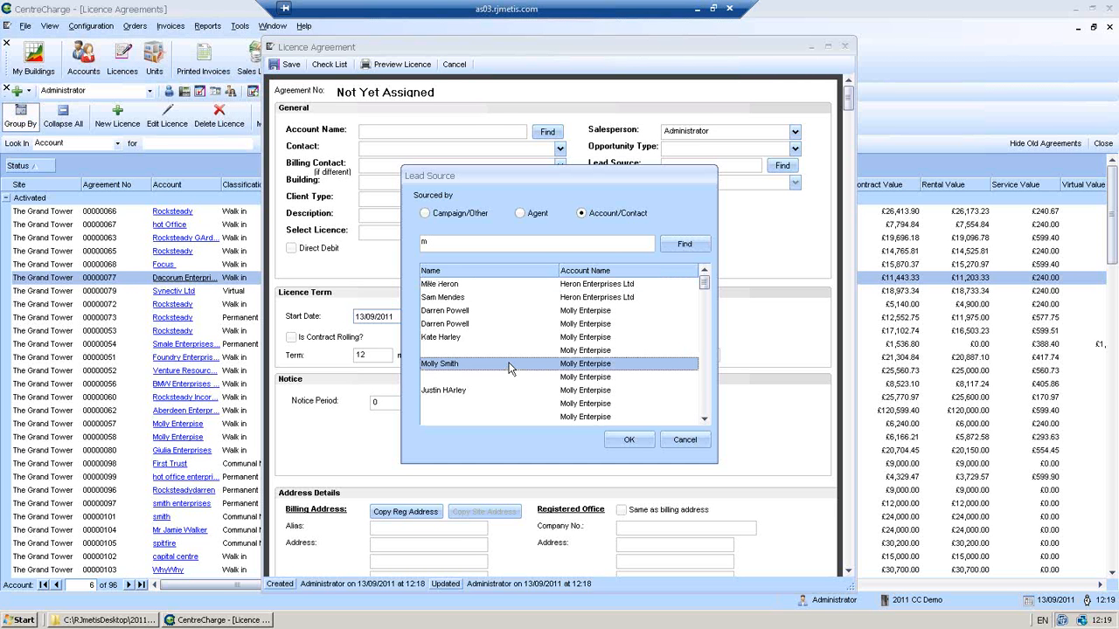
{"action": "left_click", "coordinate": [621, 439]}
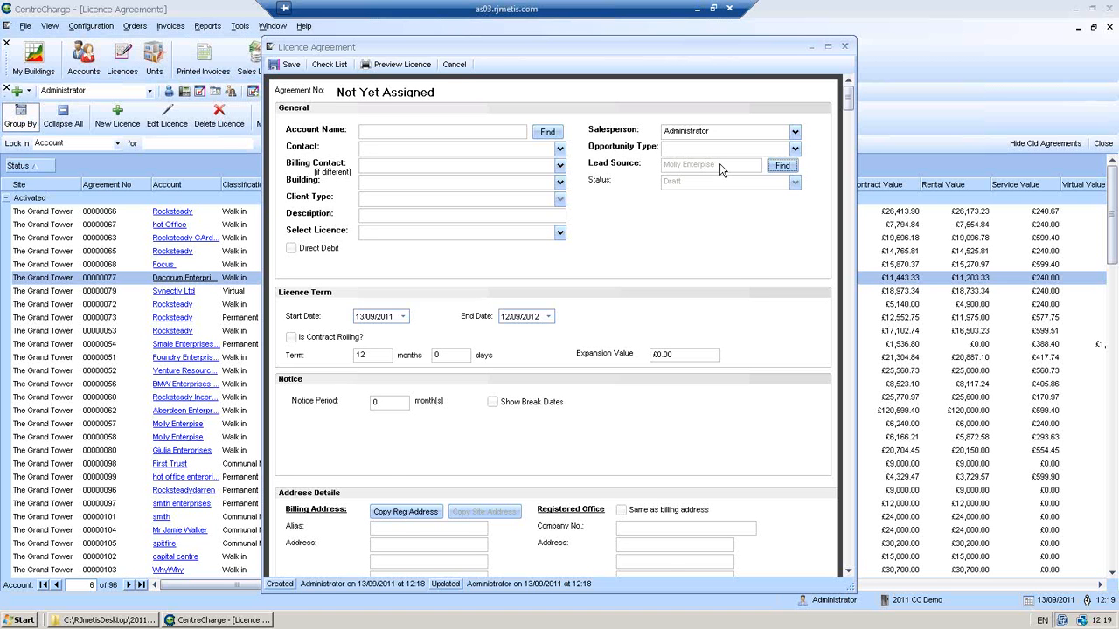
- Cancel the unsaved new agreement and close the Licence Agreements list
{"action": "left_click", "coordinate": [459, 65]}
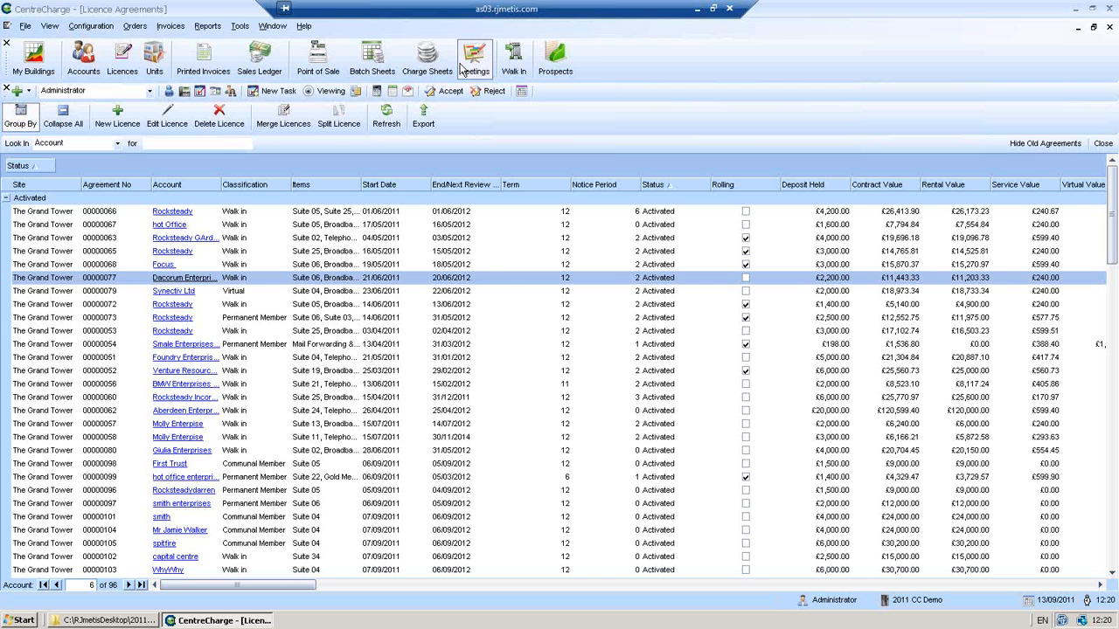
{"action": "left_click", "coordinate": [1102, 143]}
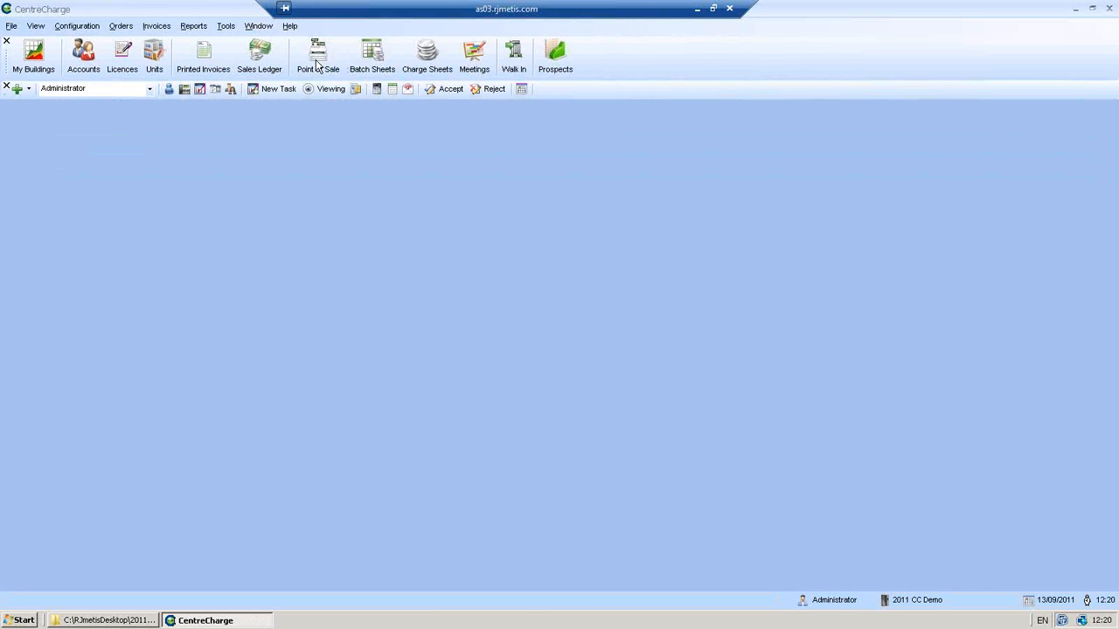
- Set the Point of Sale tile text to Arial size 18 and reopen the screen to apply it
{"action": "left_click", "coordinate": [317, 61]}
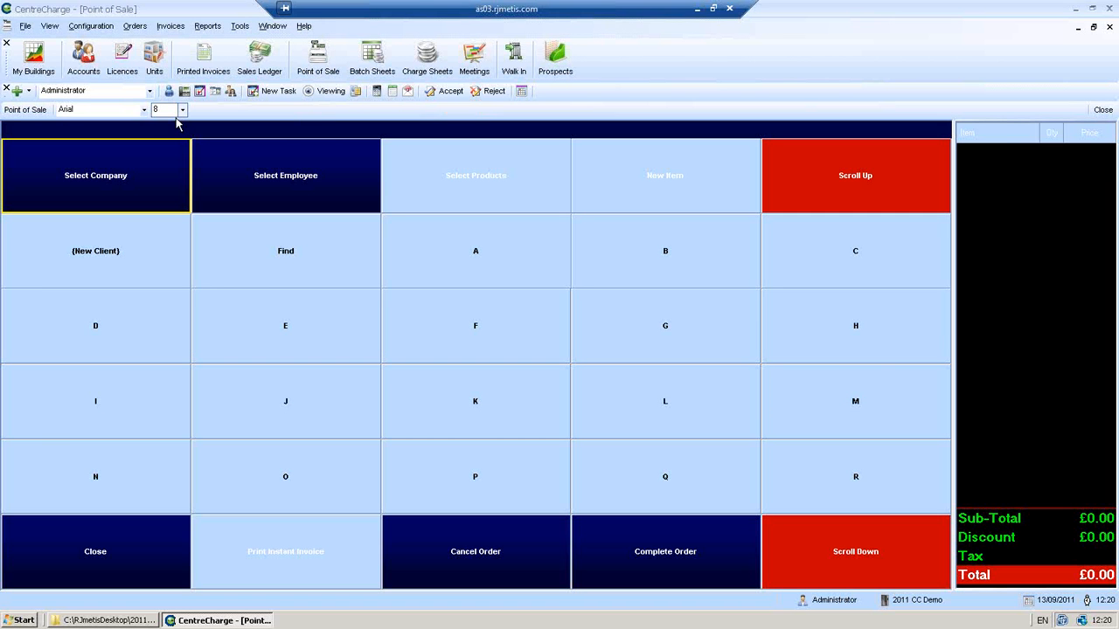
{"action": "left_click", "coordinate": [145, 110]}
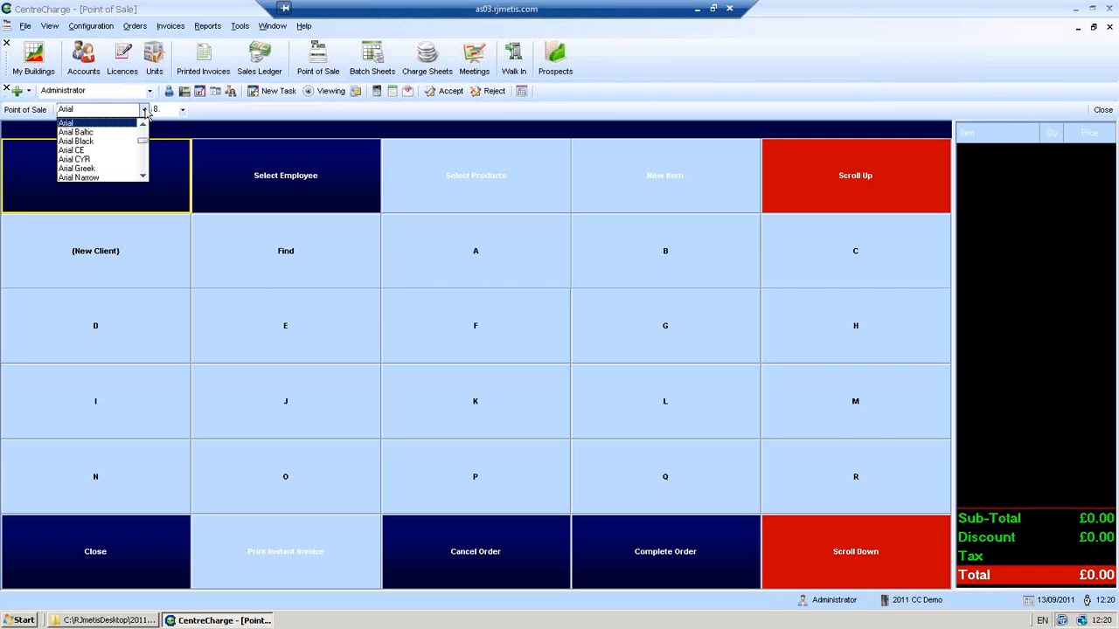
{"action": "left_click", "coordinate": [182, 110]}
{"action": "left_click", "coordinate": [182, 110]}
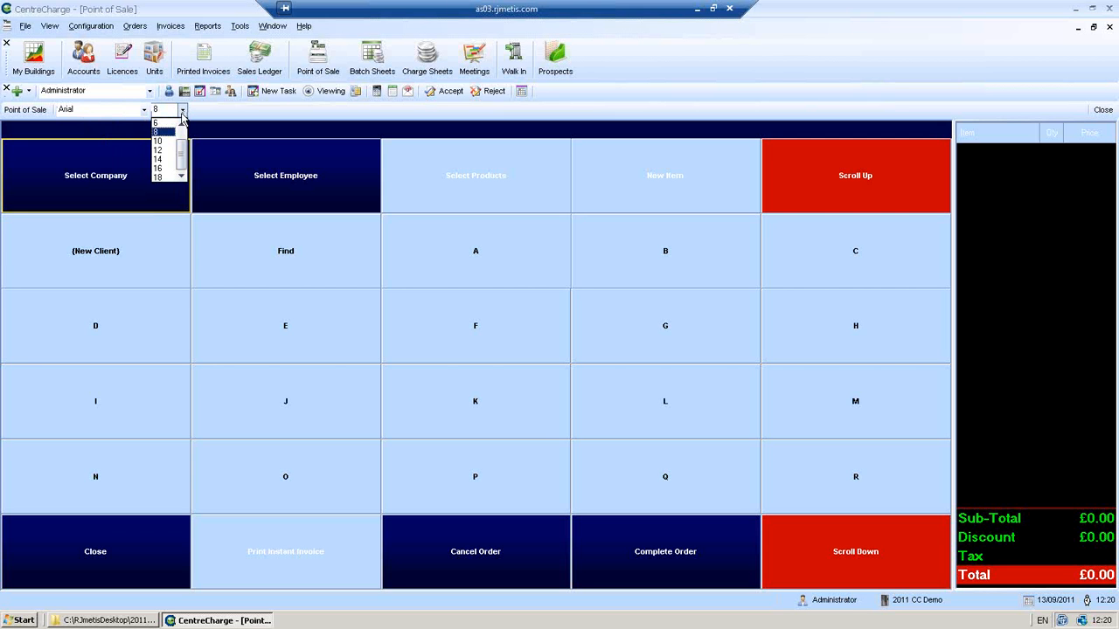
{"action": "left_click", "coordinate": [162, 177]}
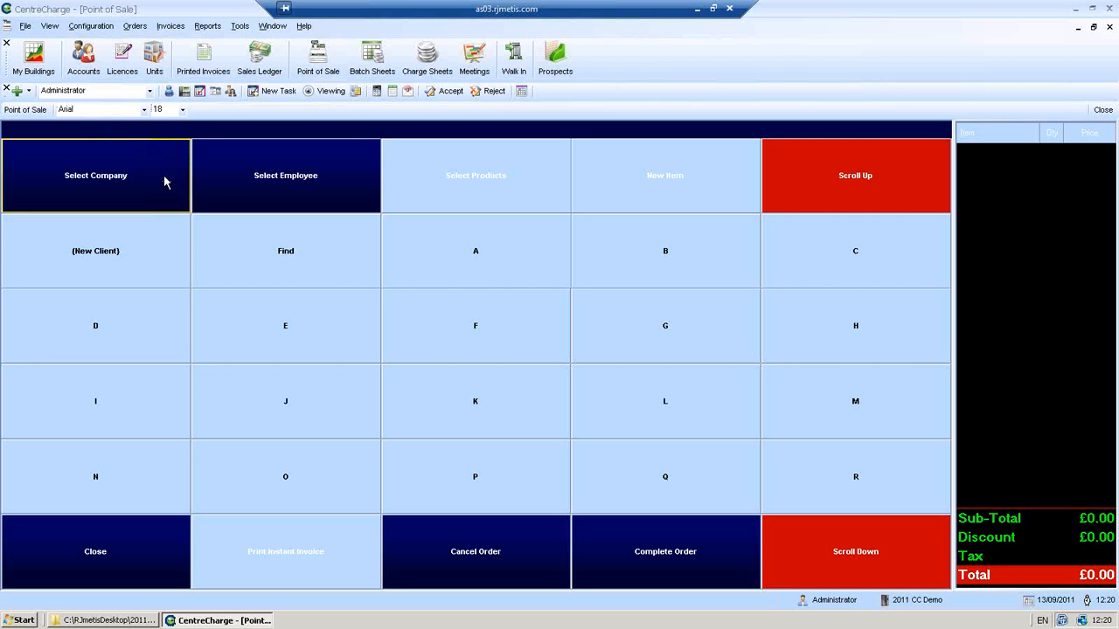
{"action": "left_click", "coordinate": [145, 114]}
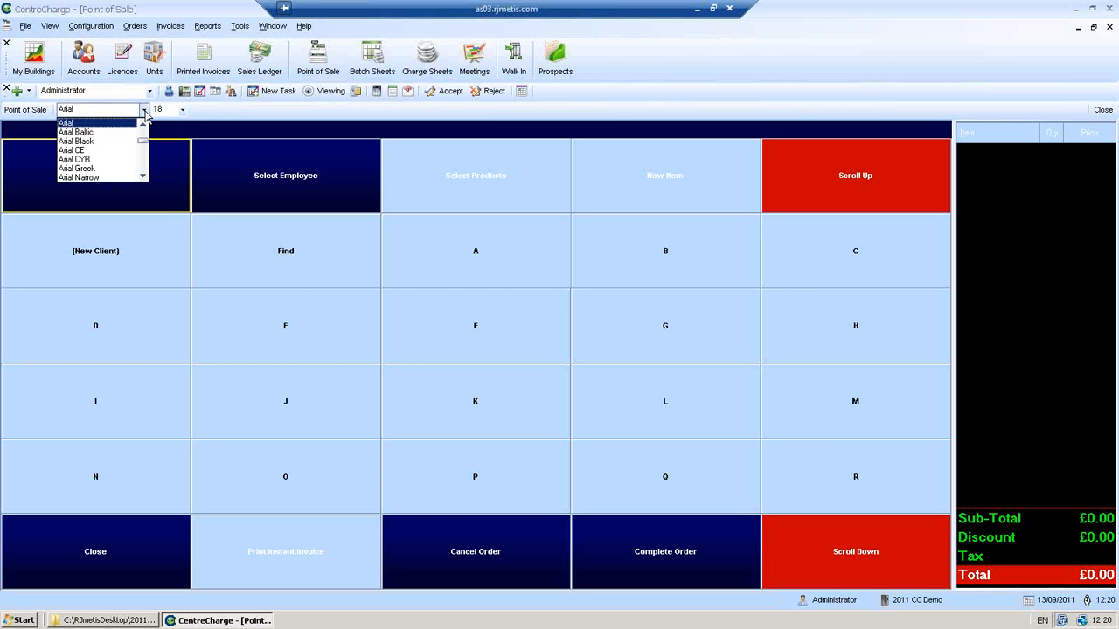
{"action": "left_click", "coordinate": [96, 124]}
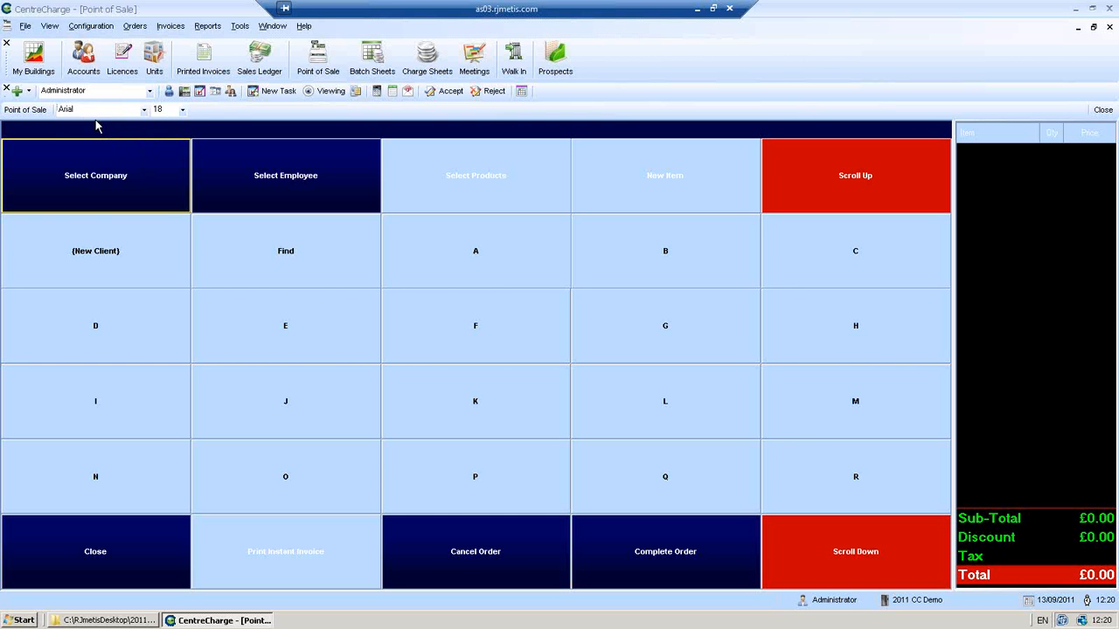
{"action": "left_click", "coordinate": [1092, 113]}
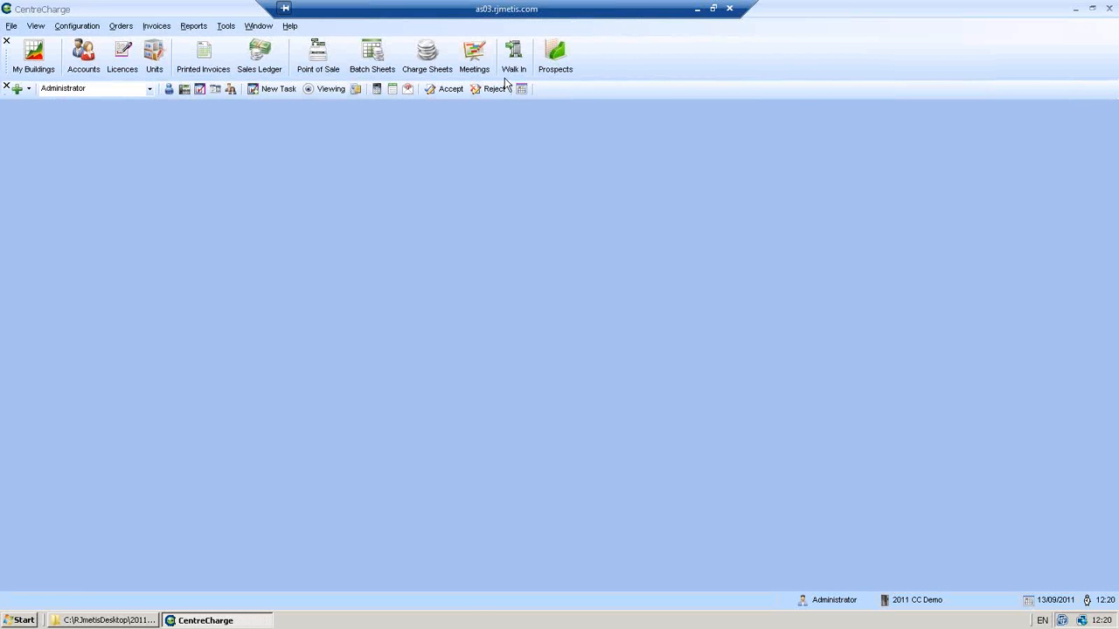
{"action": "left_click", "coordinate": [317, 59]}
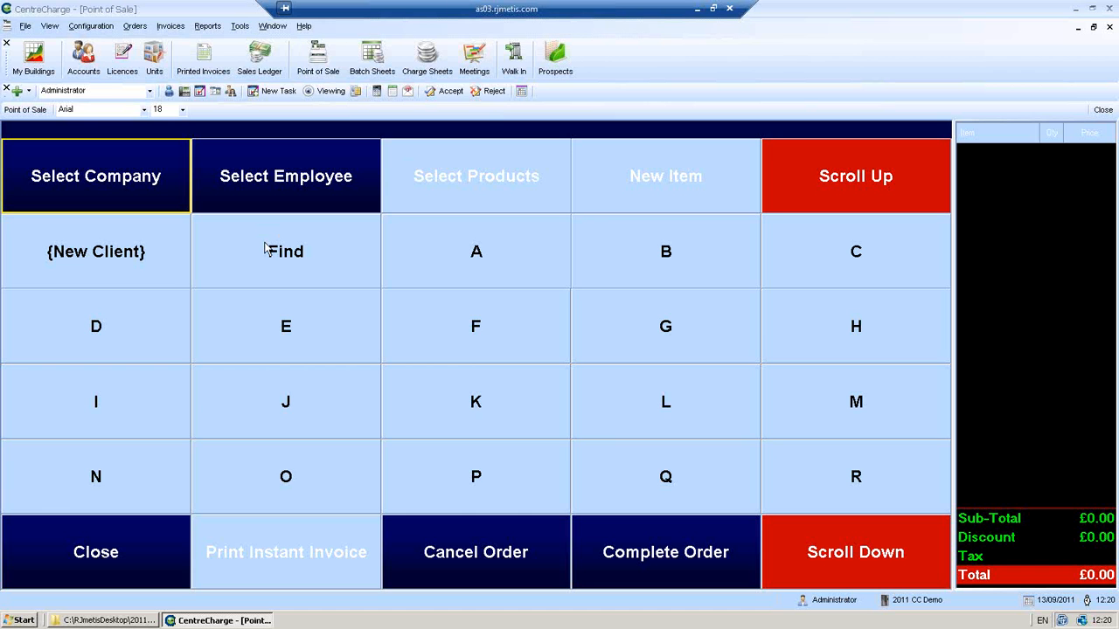
- Search Point of Sale for 'dac' to find Dacorum Enterprise Ltd, then close the screen
{"action": "left_click", "coordinate": [313, 252]}
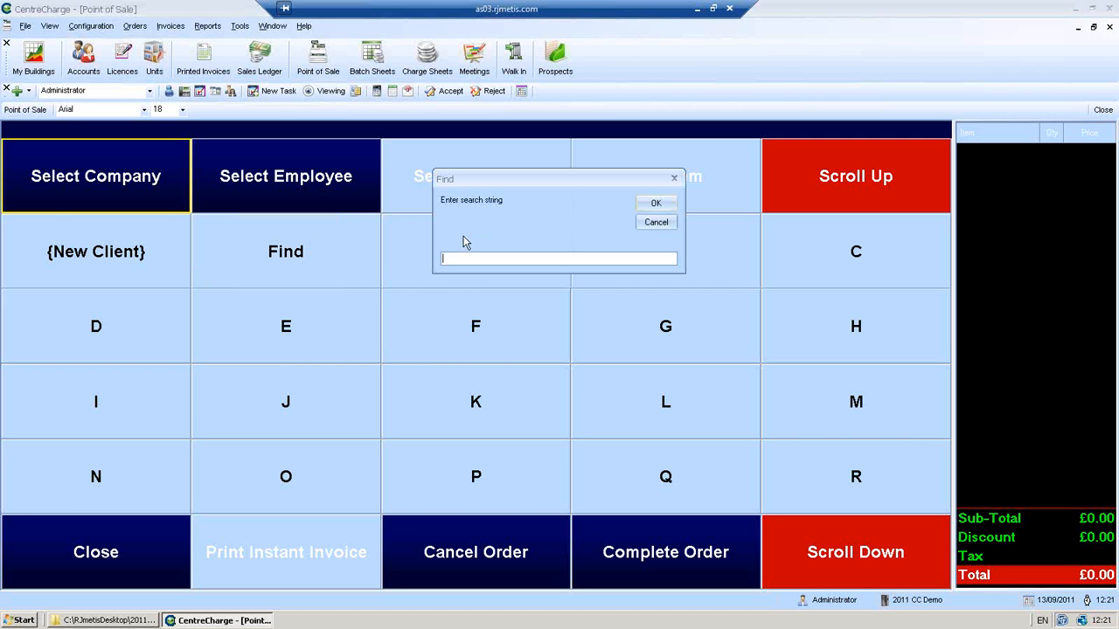
{"action": "type", "text": "dac"}
{"action": "left_click", "coordinate": [646, 204]}
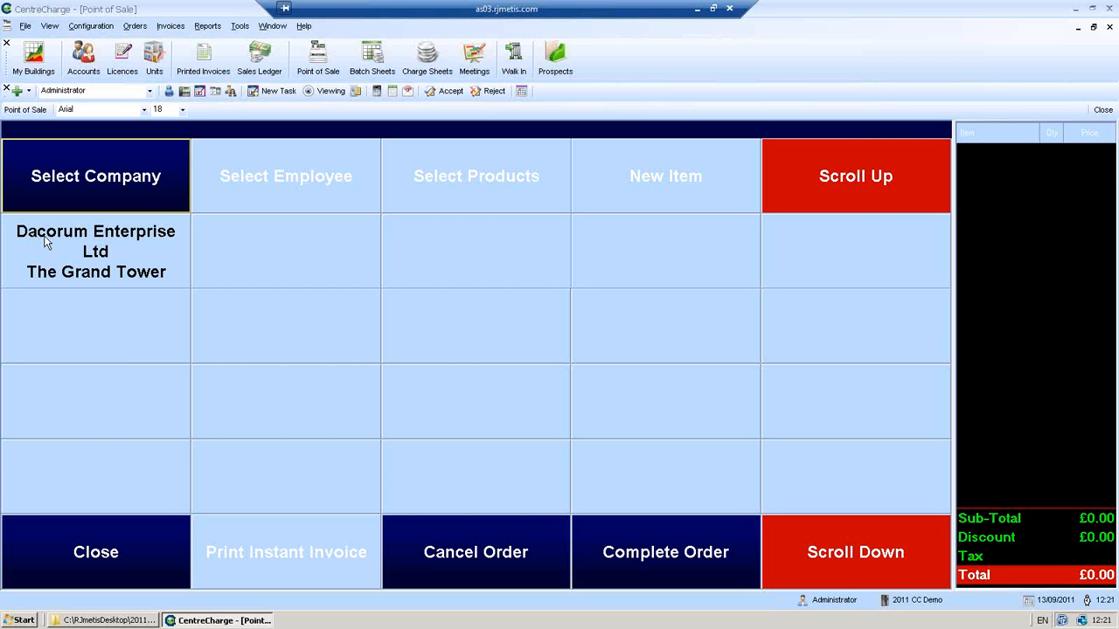
{"action": "left_click", "coordinate": [82, 531]}
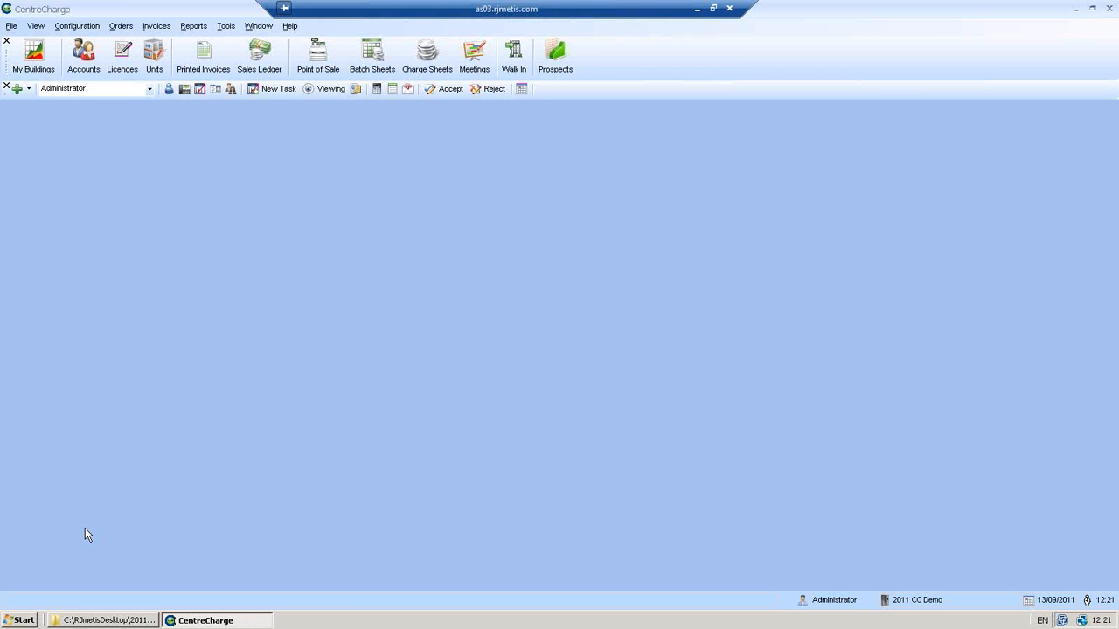
- Open the Sales Ledger of 74 client accounts and bring up the Configuration menu
{"action": "left_click", "coordinate": [260, 61]}
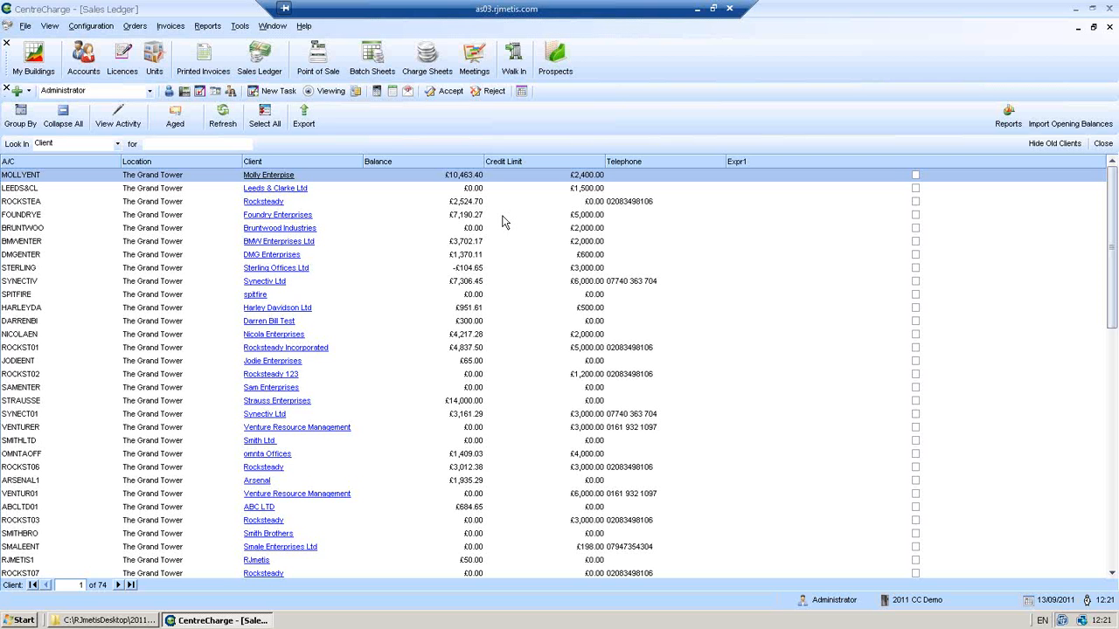
{"action": "left_click", "coordinate": [91, 26]}
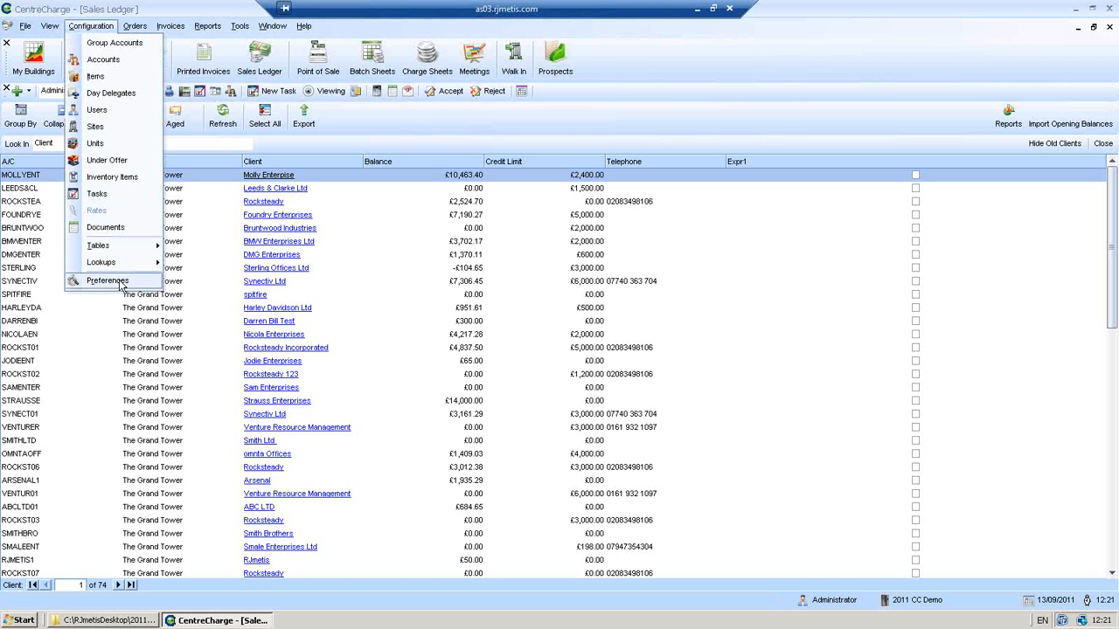
- Save the General Settings preferences with 'Credit Limit is auto set to deposit' switched on
{"action": "left_click", "coordinate": [109, 281]}
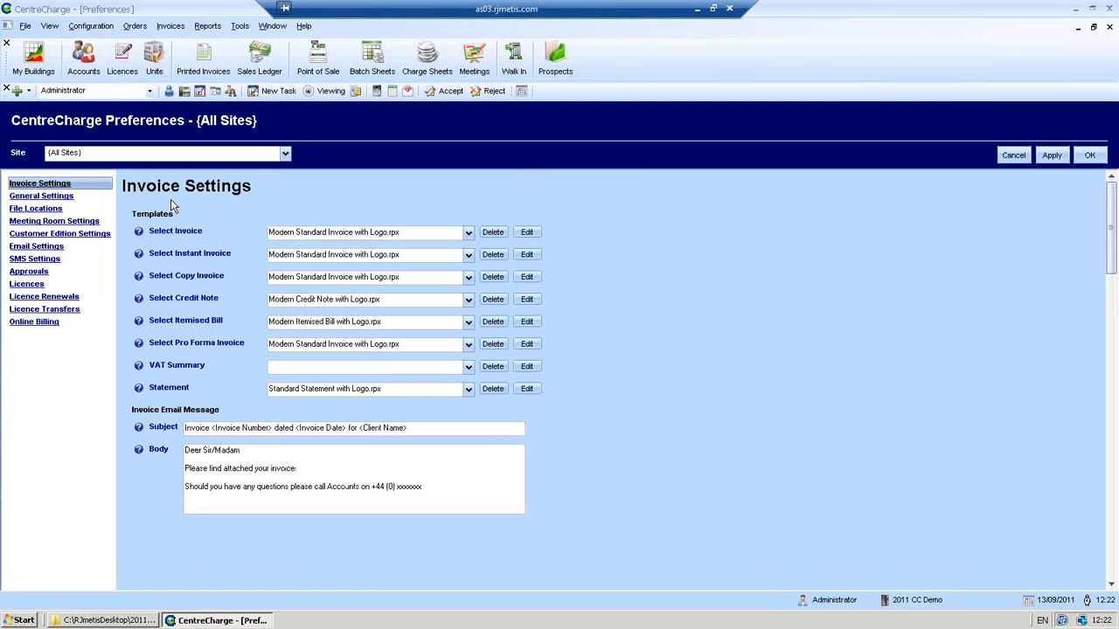
{"action": "left_click", "coordinate": [29, 197]}
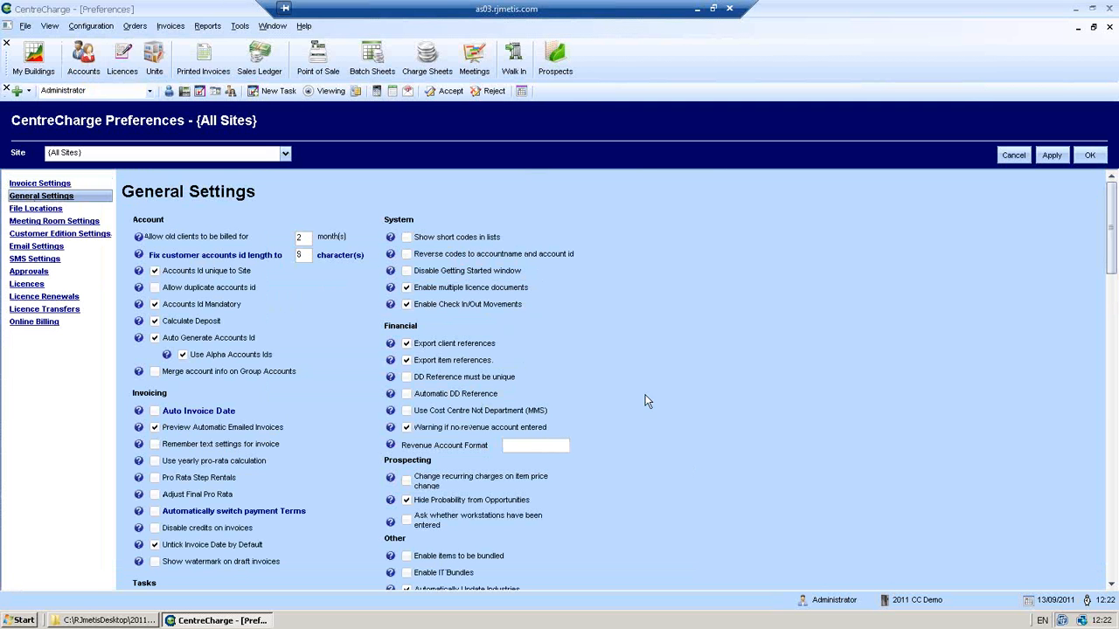
{"action": "left_click", "coordinate": [1110, 584]}
{"action": "scroll", "coordinate": [1111, 591], "scroll_direction": "down", "scroll_amount": 4}
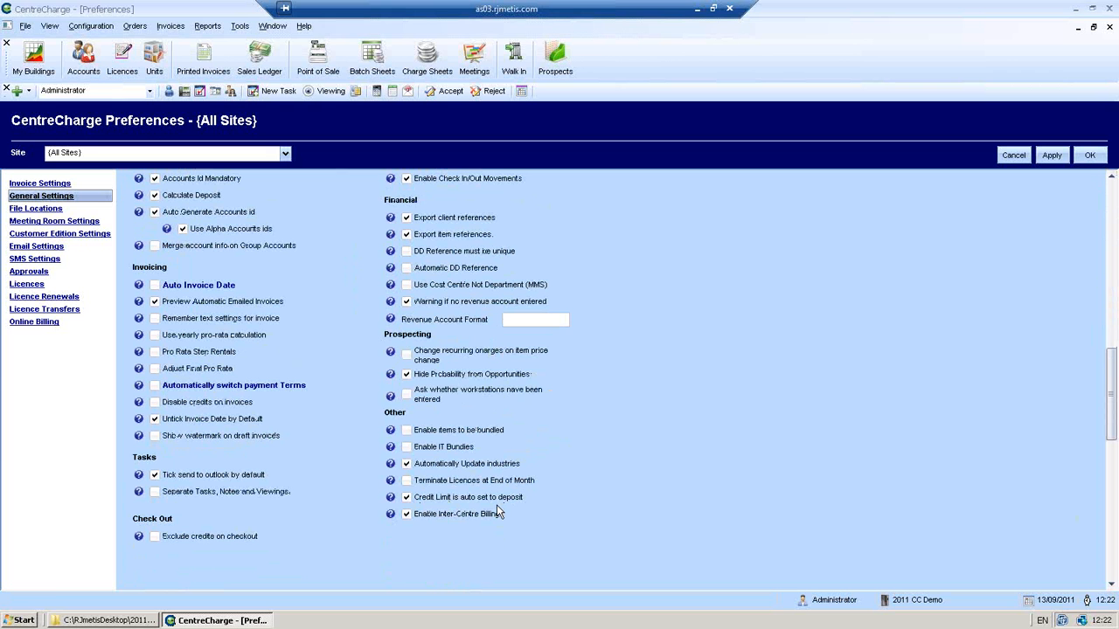
{"action": "left_click", "coordinate": [1088, 155]}
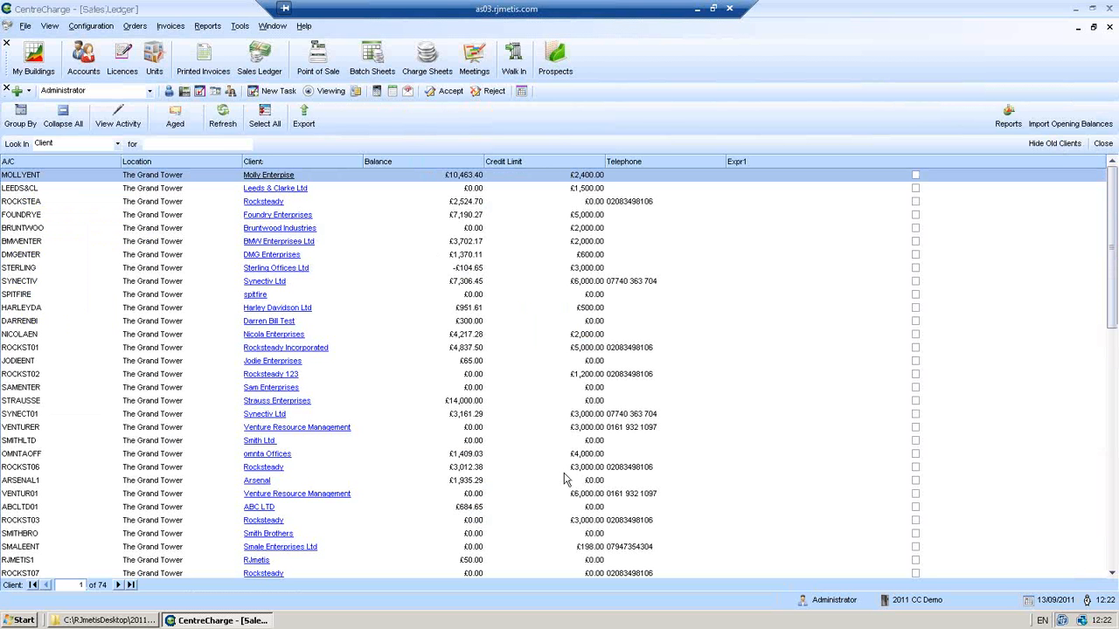
- Open the MOLLYENT account's Customer Activity and start a new deposit entry
{"action": "double_click", "coordinate": [572, 176]}
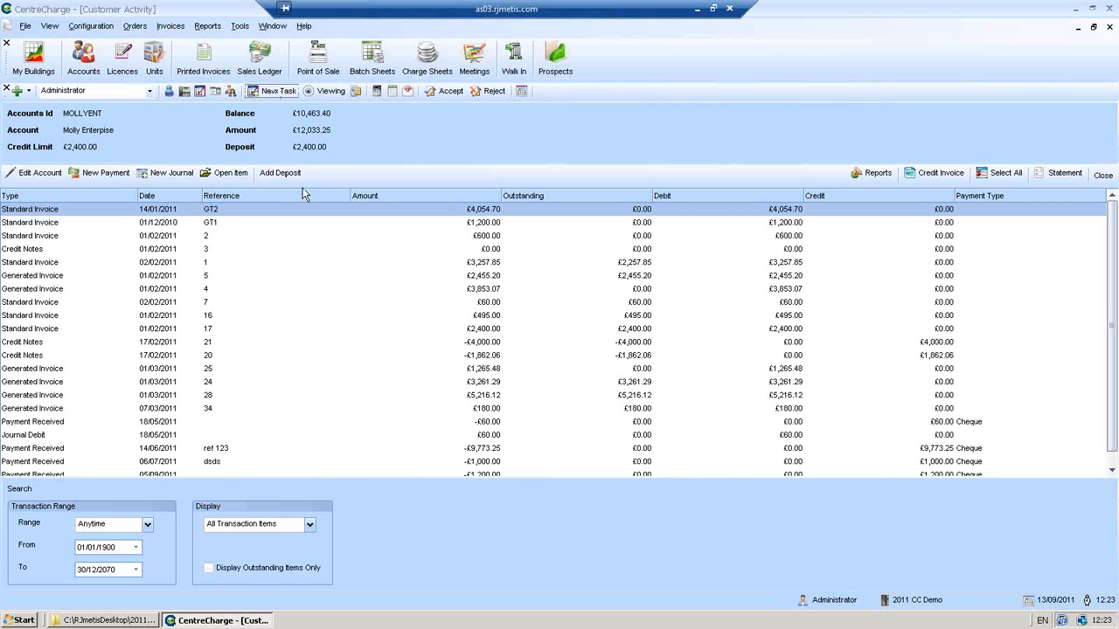
{"action": "left_click", "coordinate": [282, 173]}
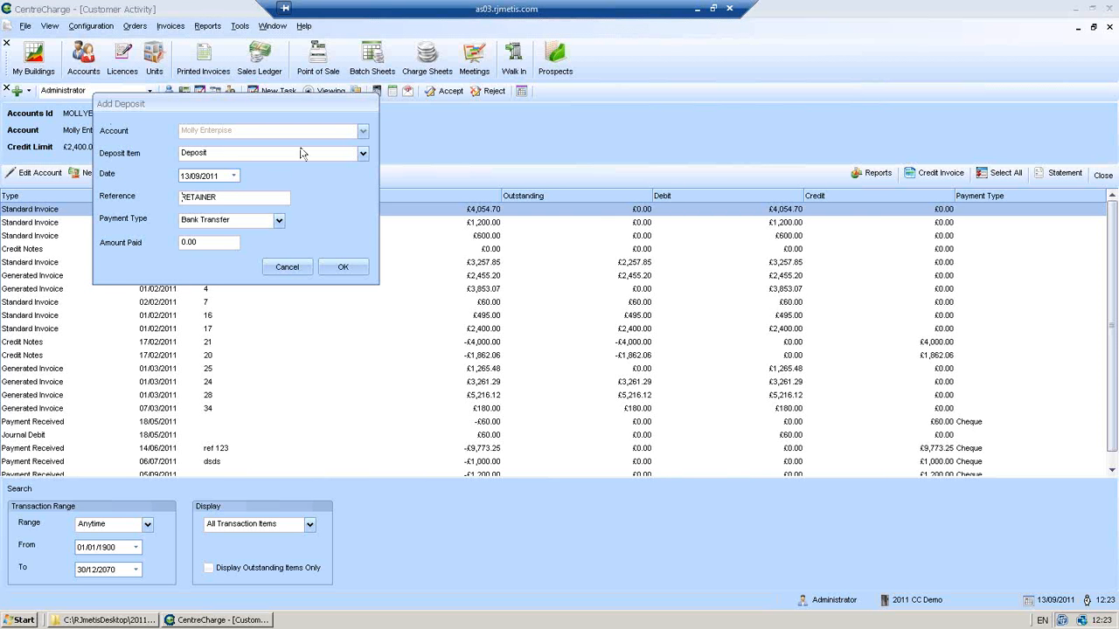
- Record a 600 Bank Transfer deposit using the Deposit item and reference RETAINER
{"action": "left_click", "coordinate": [363, 154]}
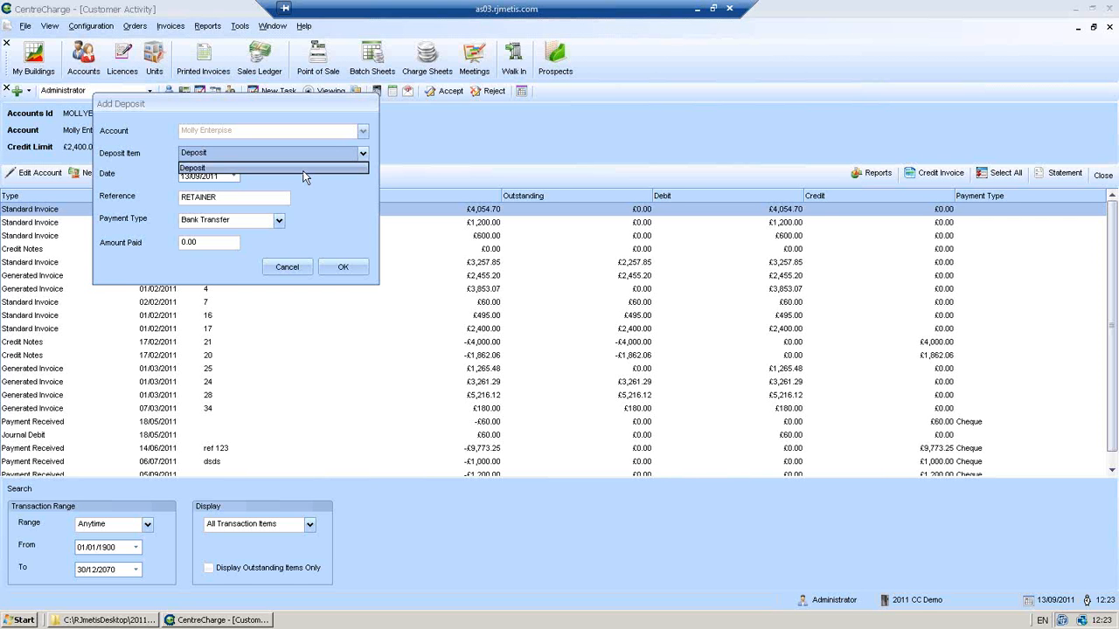
{"action": "left_click", "coordinate": [326, 194]}
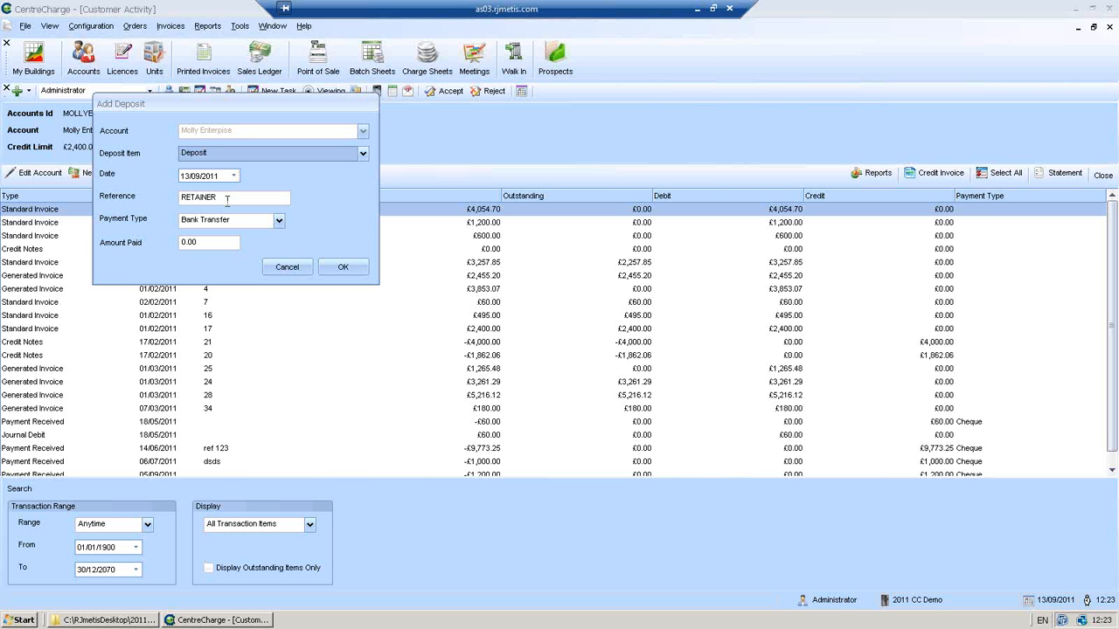
{"action": "left_click", "coordinate": [279, 221]}
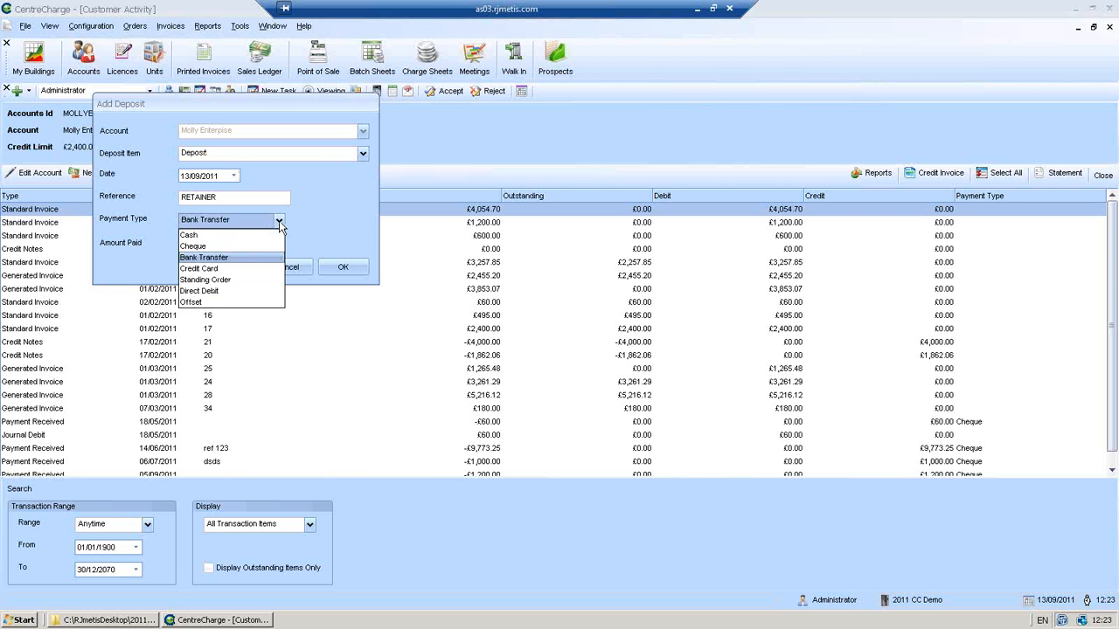
{"action": "left_click", "coordinate": [329, 226]}
{"action": "left_click", "coordinate": [279, 221]}
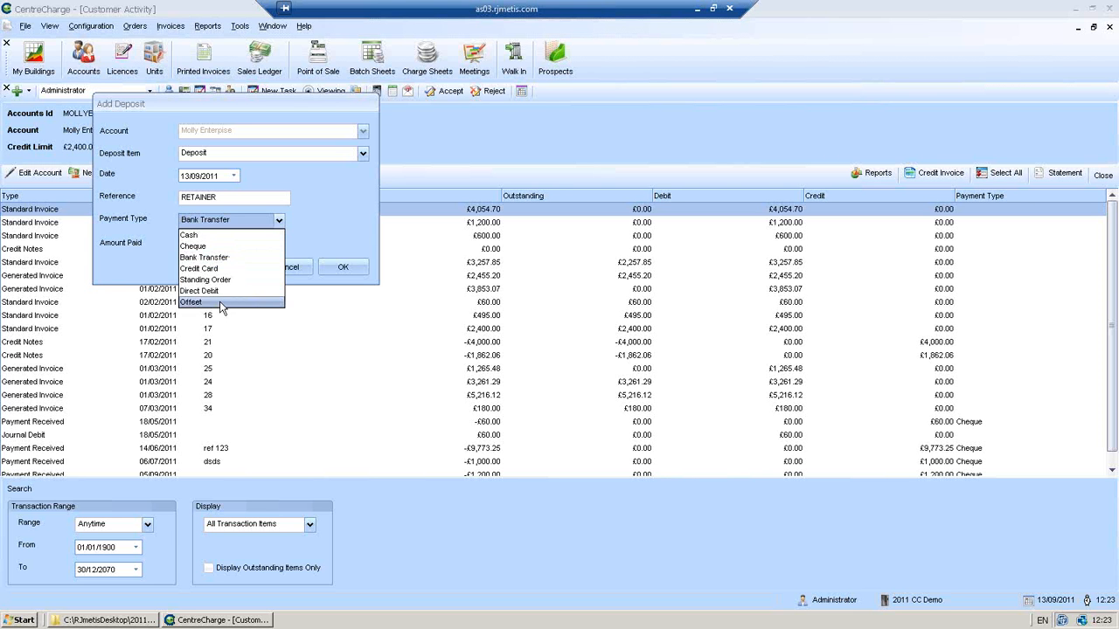
{"action": "left_click", "coordinate": [318, 224]}
{"action": "left_click_drag", "start_coordinate": [220, 238], "coordinate": [175, 243]}
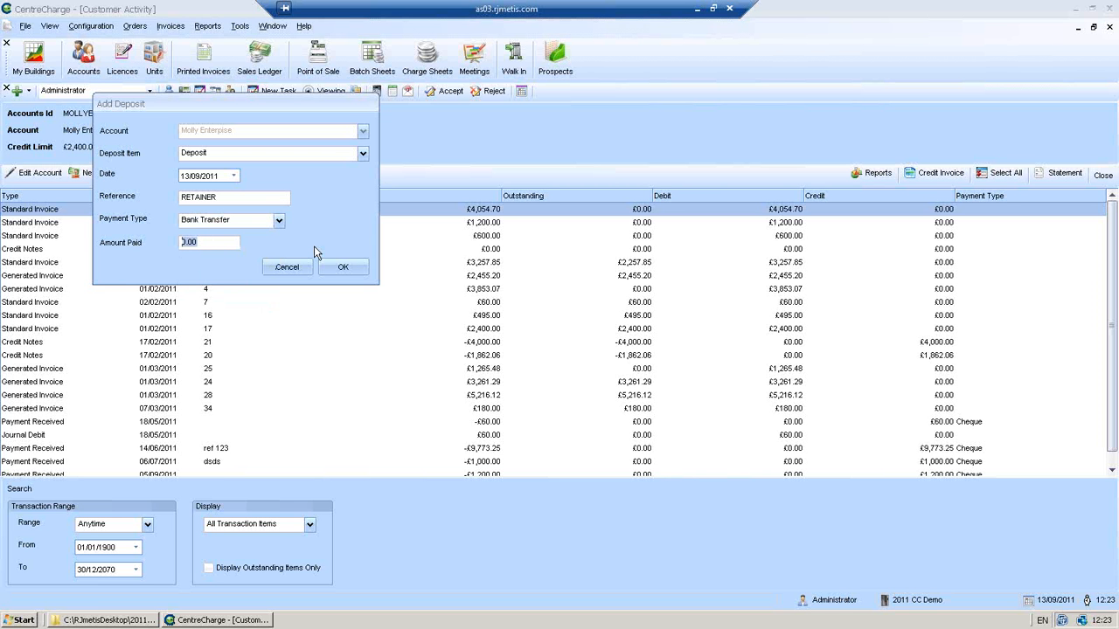
{"action": "type", "text": "600"}
{"action": "left_click", "coordinate": [341, 266]}
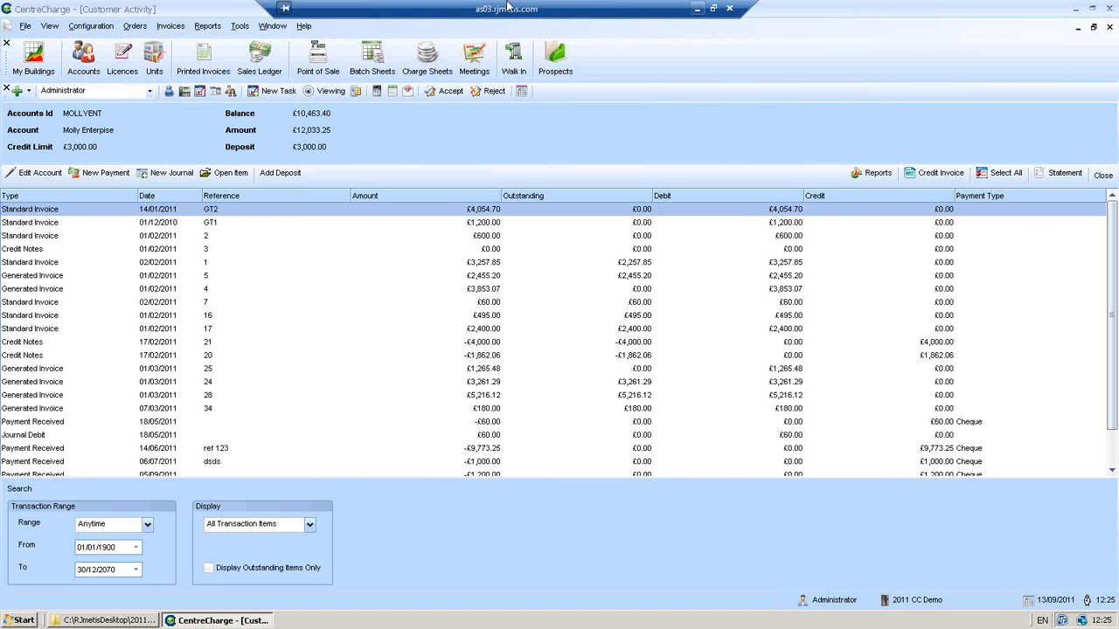
- Preview the Sales Ledger Exposure Report 120 Days for all legal entities
{"action": "left_click", "coordinate": [208, 26]}
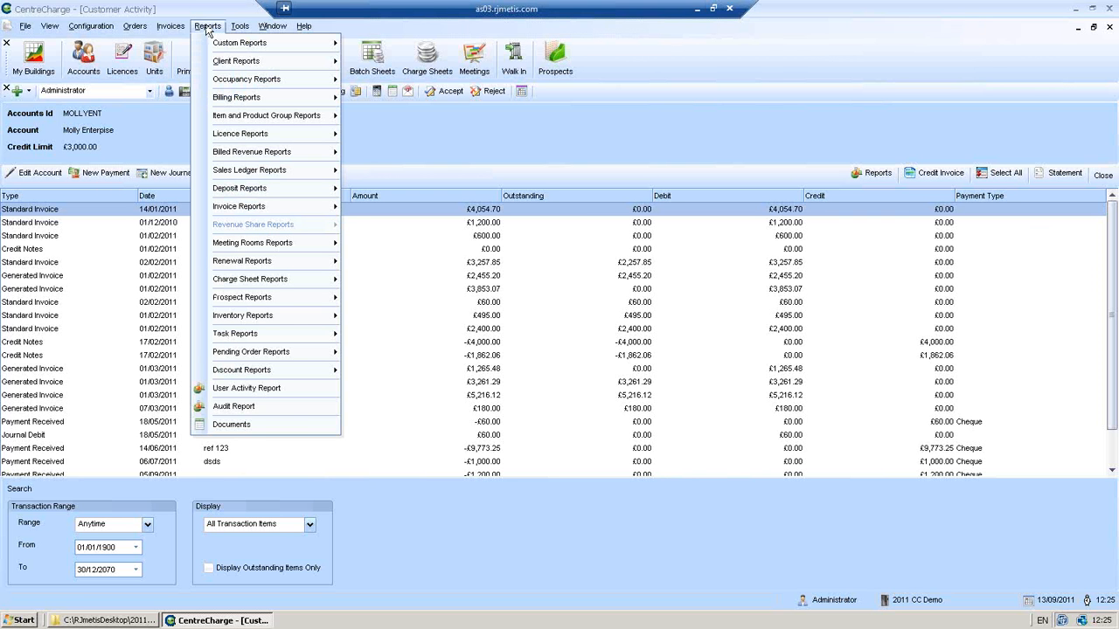
{"action": "mouse_move", "coordinate": [242, 213]}
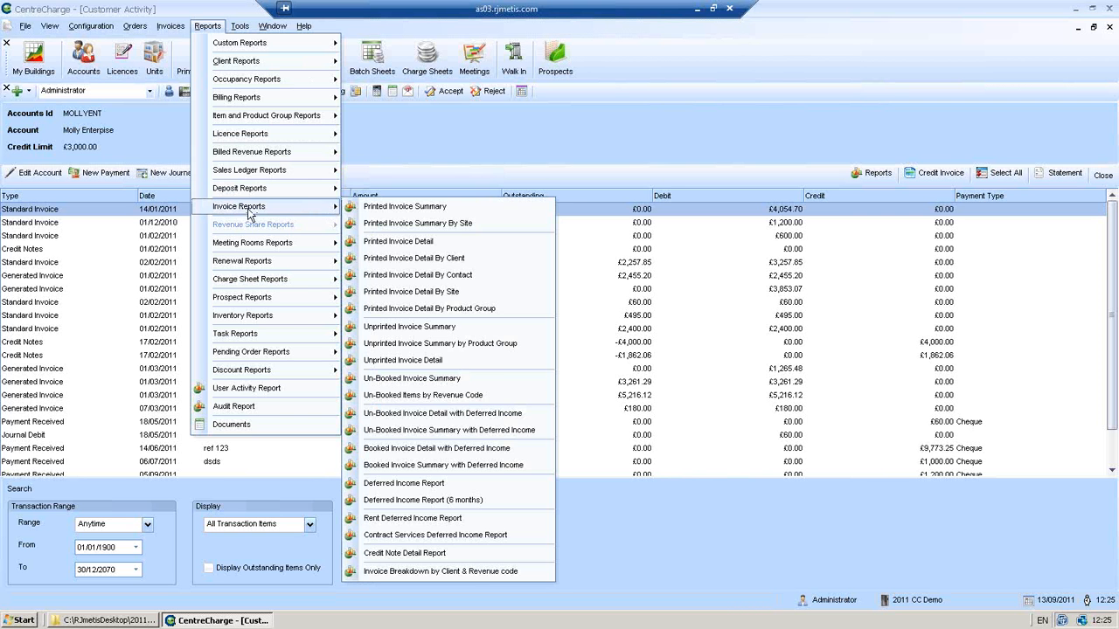
{"action": "mouse_move", "coordinate": [282, 172]}
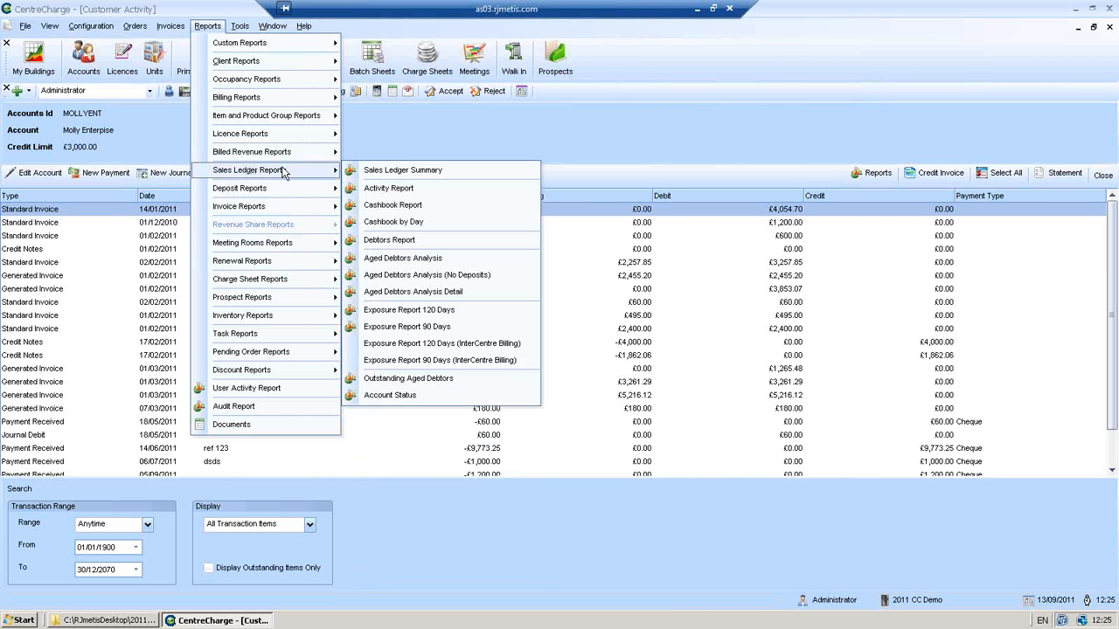
{"action": "left_click", "coordinate": [405, 311]}
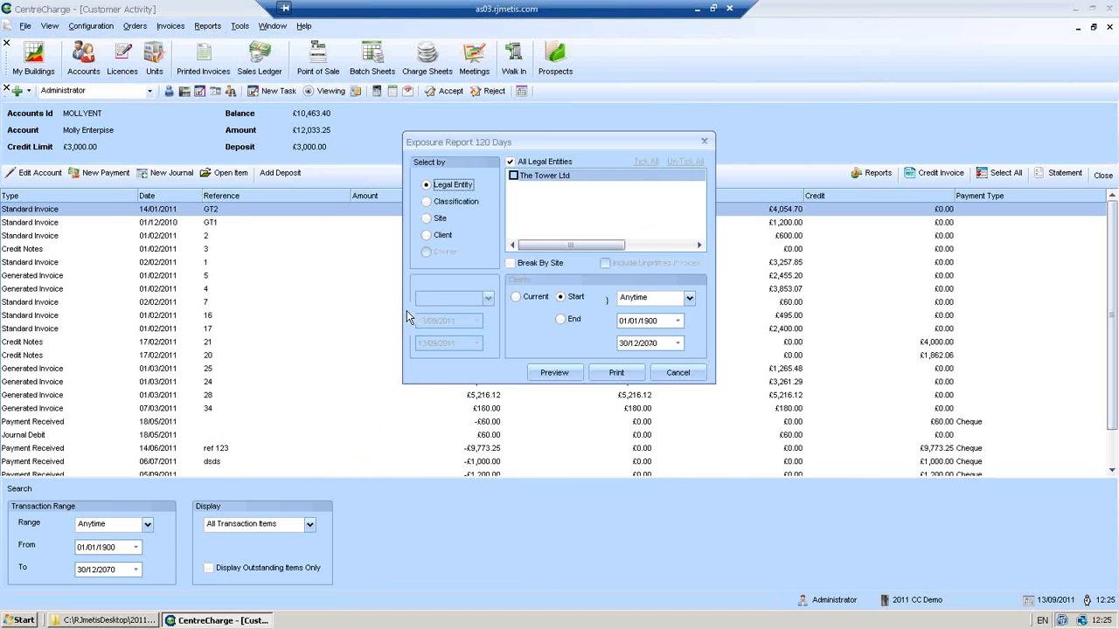
{"action": "left_click", "coordinate": [545, 365]}
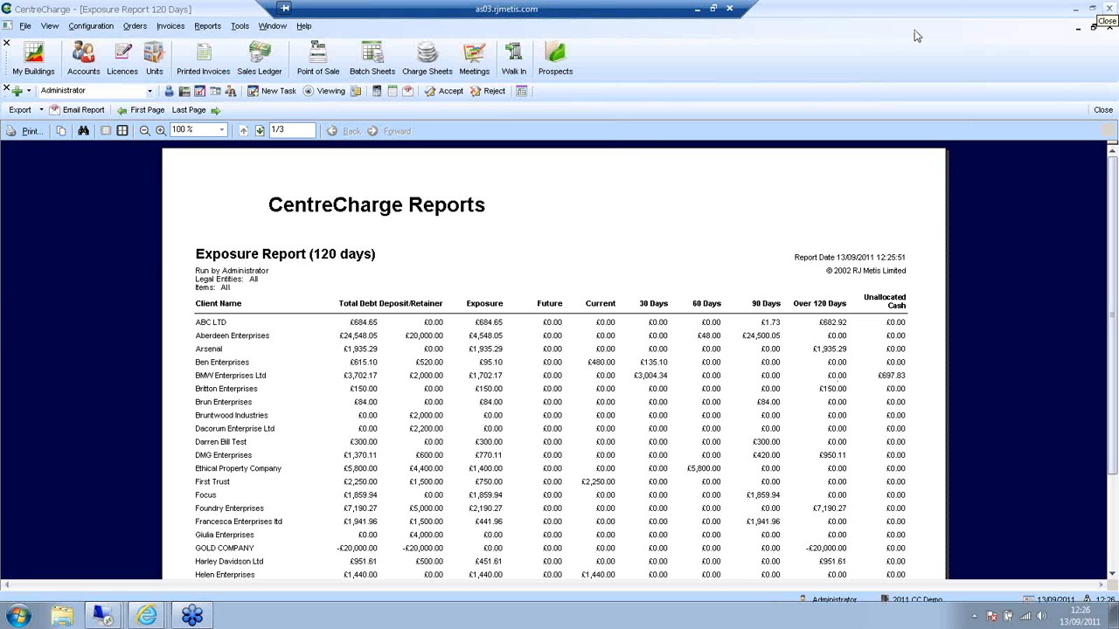
- Close the 120-day exposure report preview, returning to Molly Enterprise's Customer Activity
{"action": "left_click", "coordinate": [1102, 110]}
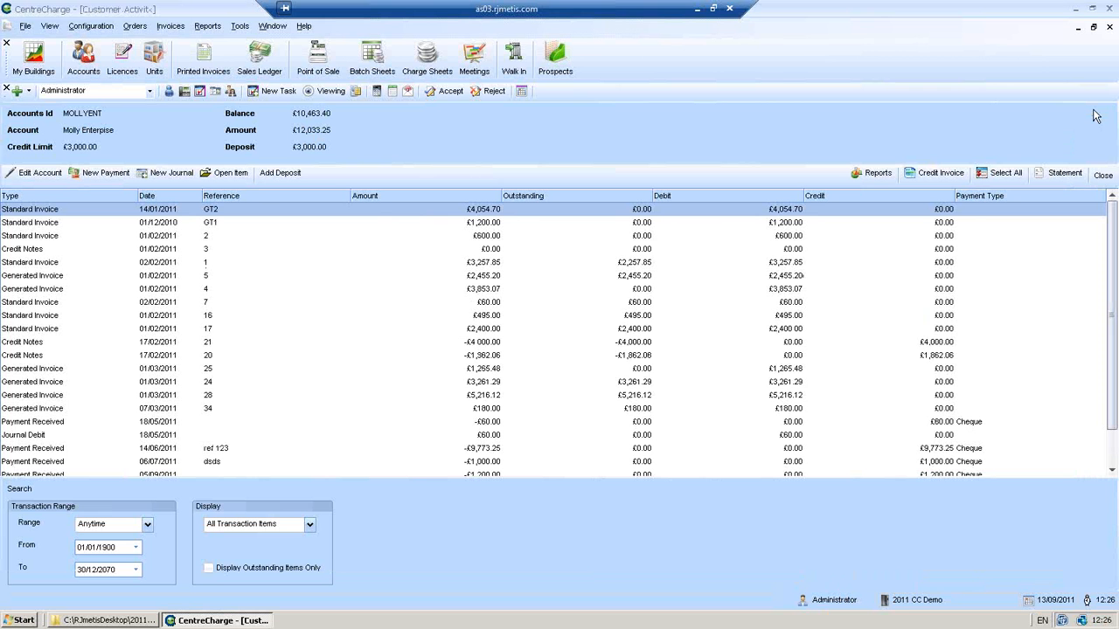
- Close Molly Enterprise's activity and the Sales Ledger, then start The Grand Tower bill run
{"action": "left_click", "coordinate": [1098, 177]}
{"action": "left_click", "coordinate": [1096, 146]}
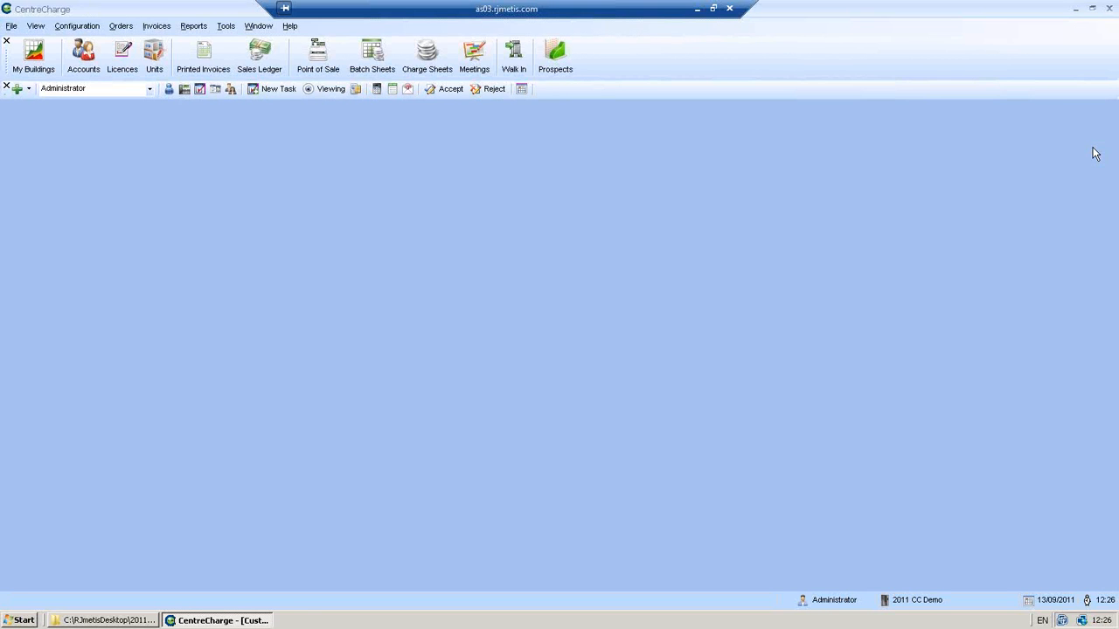
{"action": "left_click", "coordinate": [165, 27]}
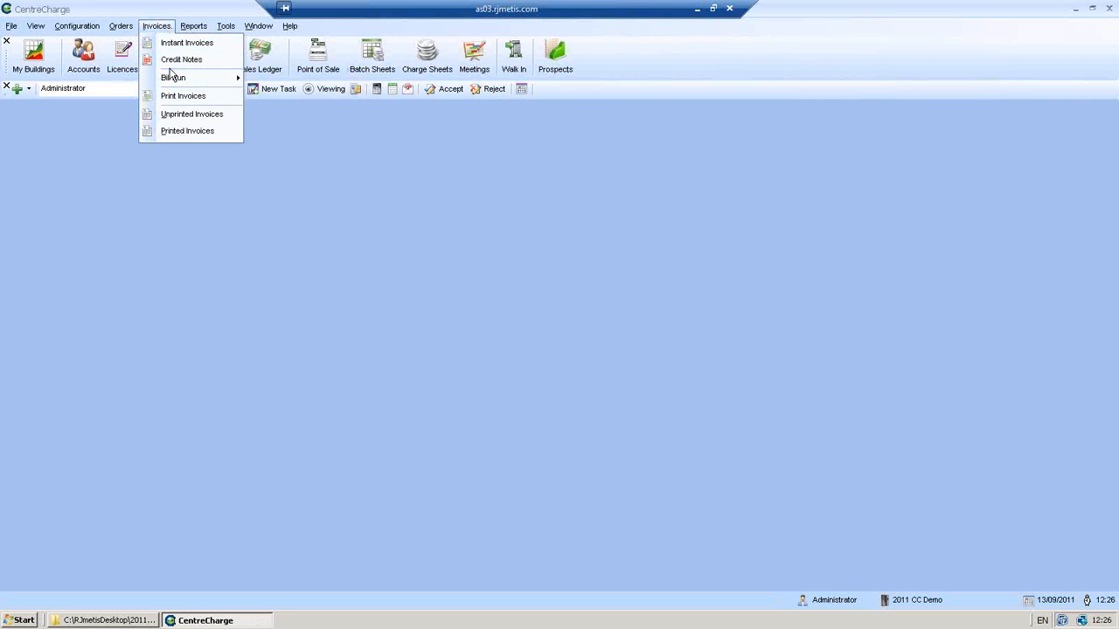
{"action": "mouse_move", "coordinate": [170, 83]}
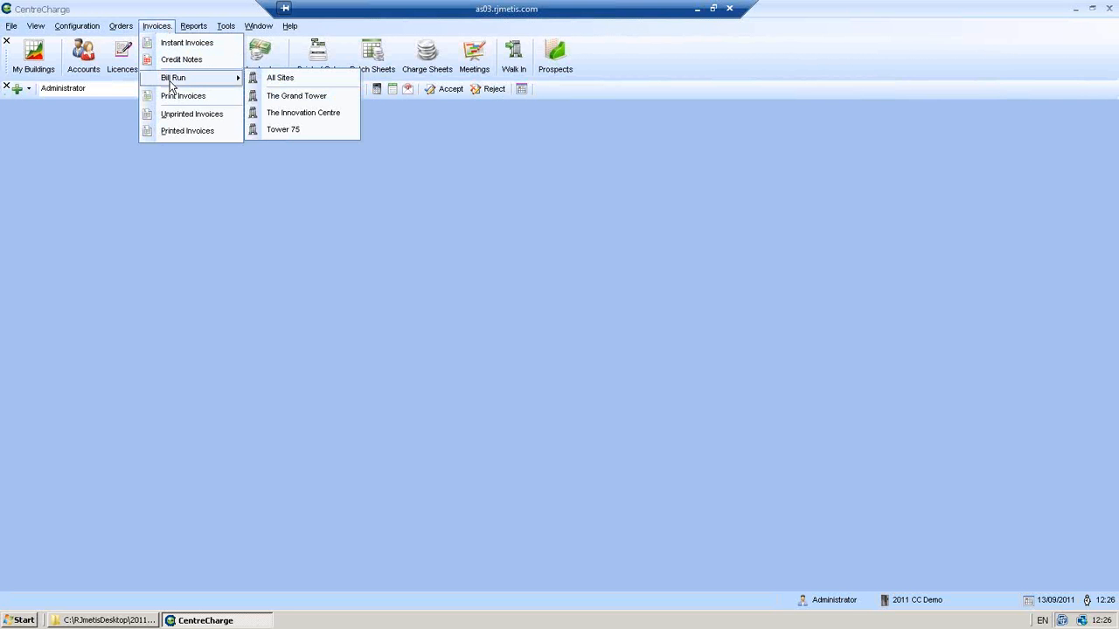
{"action": "left_click", "coordinate": [296, 96]}
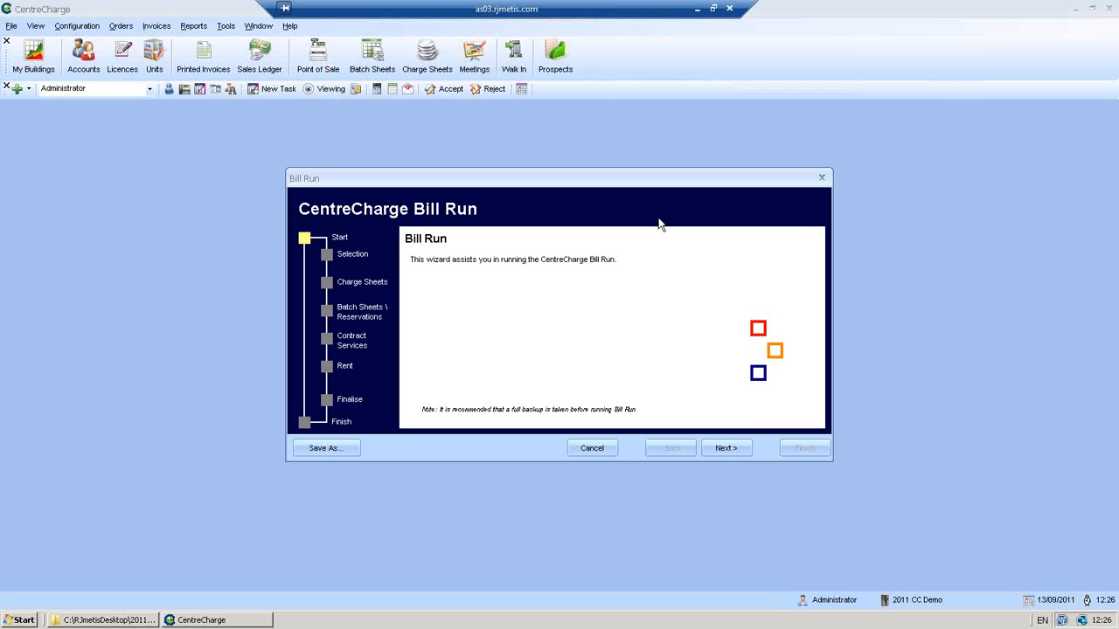
- Step the bill run through to Contract Services with the up-to date 13/09/2012
{"action": "left_click", "coordinate": [726, 449]}
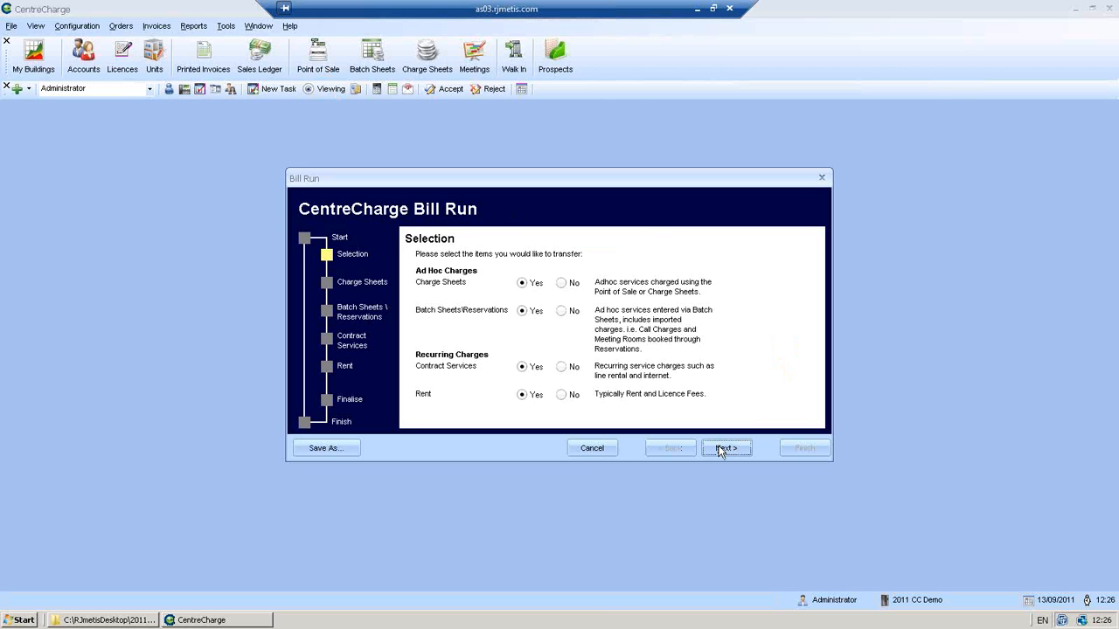
{"action": "left_click", "coordinate": [725, 448]}
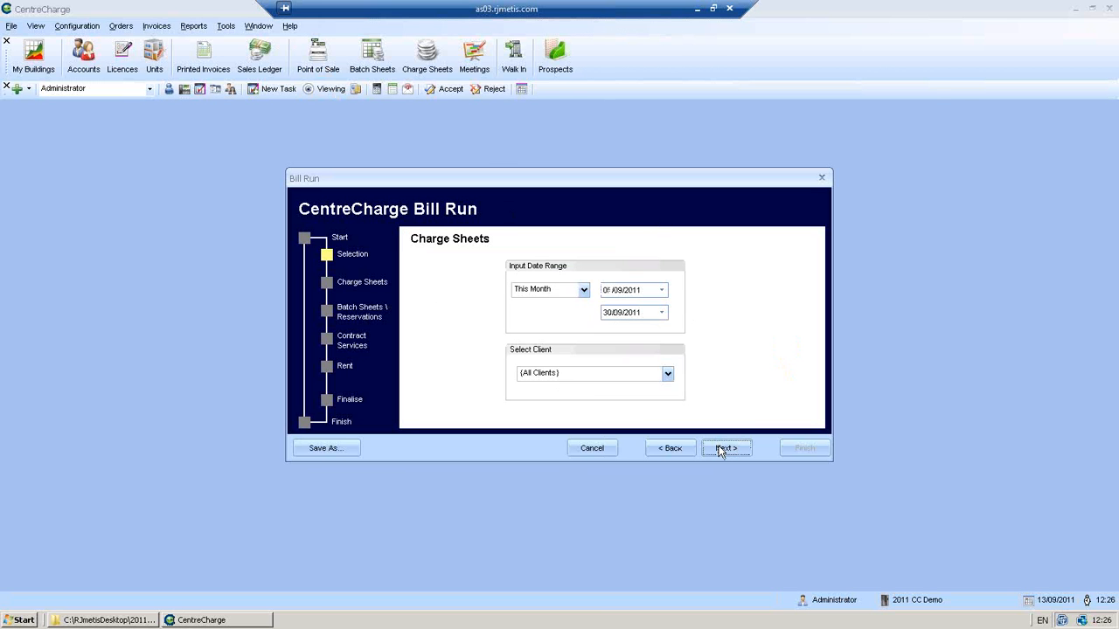
{"action": "left_click", "coordinate": [725, 448]}
{"action": "left_click", "coordinate": [724, 449]}
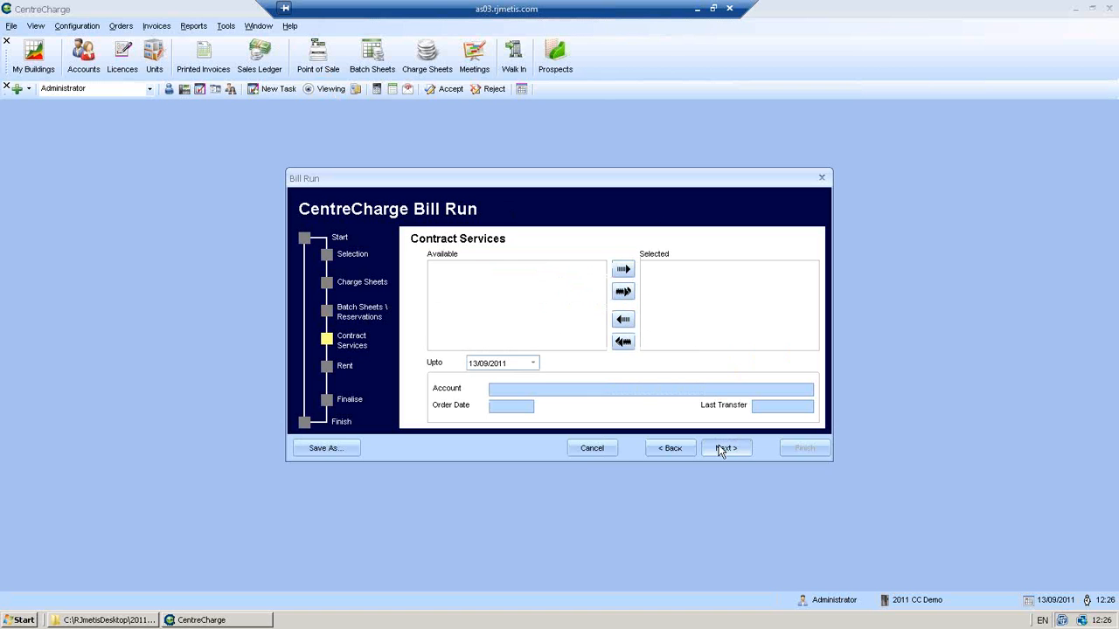
{"action": "left_click", "coordinate": [534, 364]}
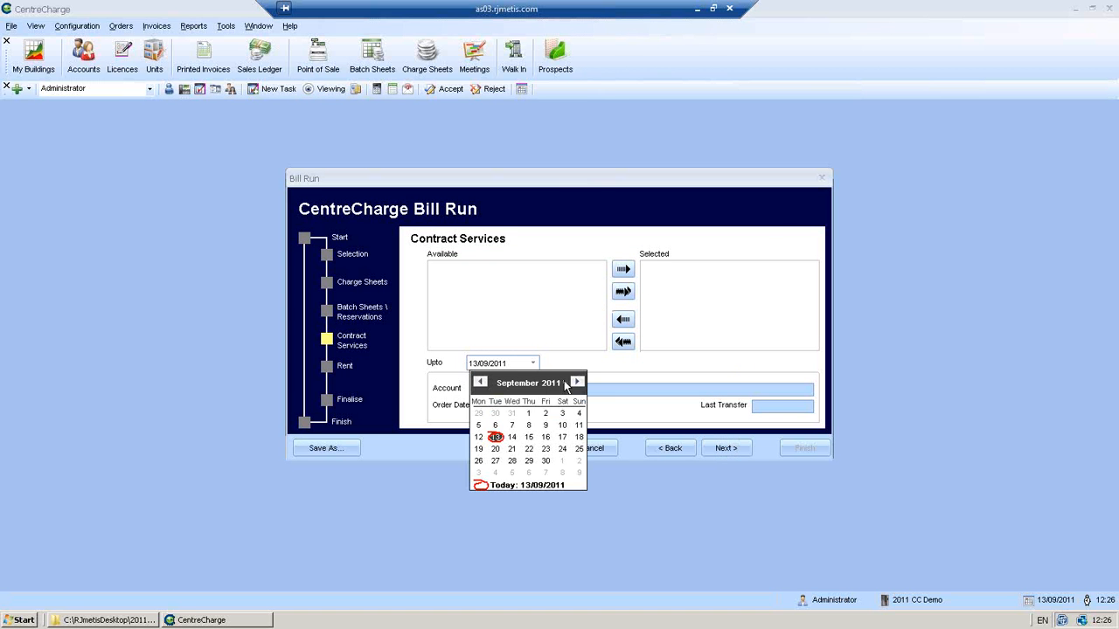
{"action": "left_click", "coordinate": [573, 382]}
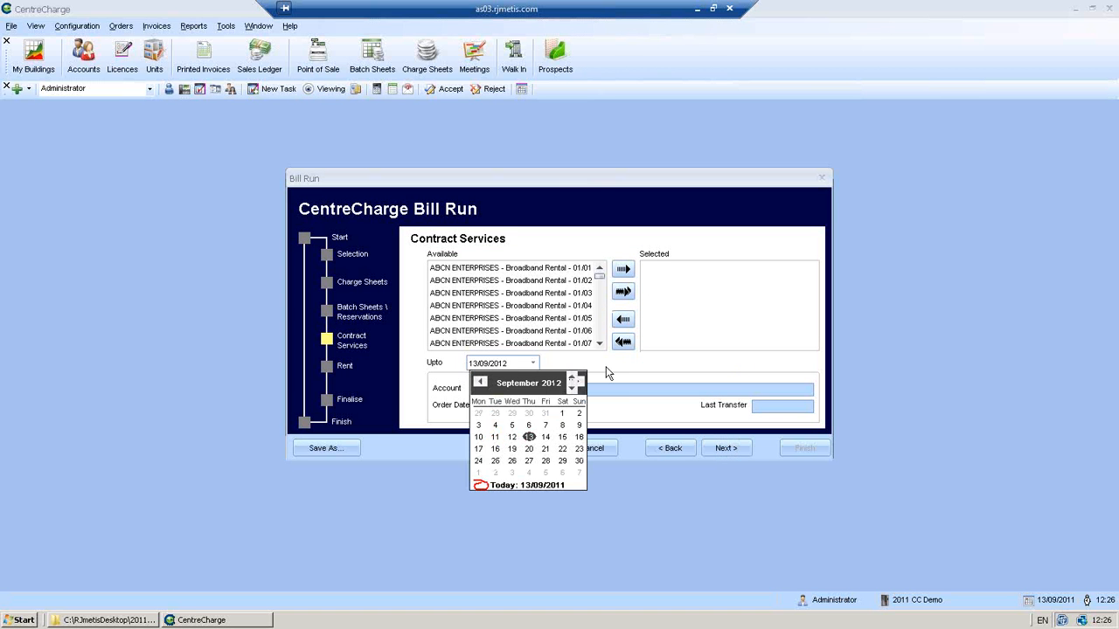
{"action": "left_click", "coordinate": [609, 371]}
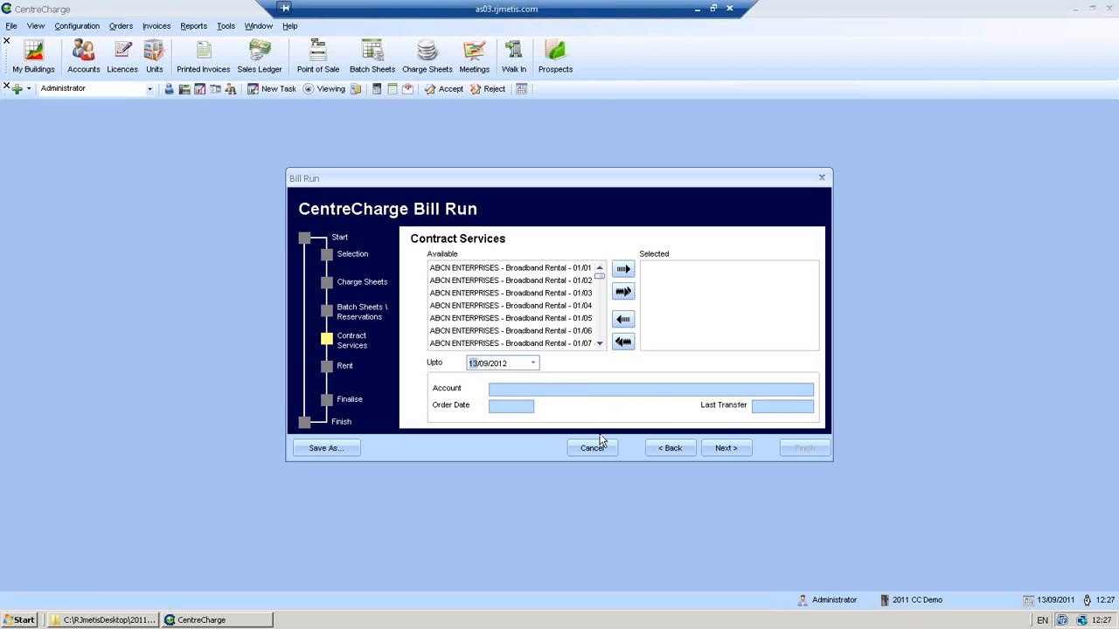
- Look through the contract services list, then advance the bill run to the Rent step
{"action": "left_click", "coordinate": [599, 343]}
{"action": "left_click_drag", "start_coordinate": [600, 343], "coordinate": [600, 343]}
{"action": "left_click_drag", "start_coordinate": [599, 282], "coordinate": [600, 297]}
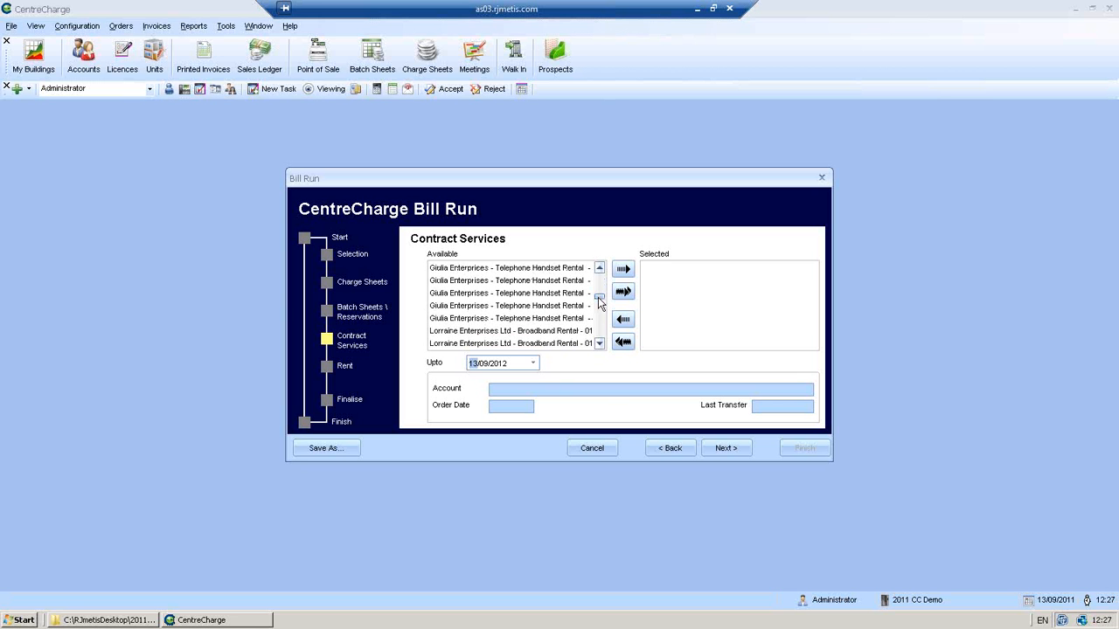
{"action": "left_click", "coordinate": [599, 343]}
{"action": "left_click", "coordinate": [599, 344]}
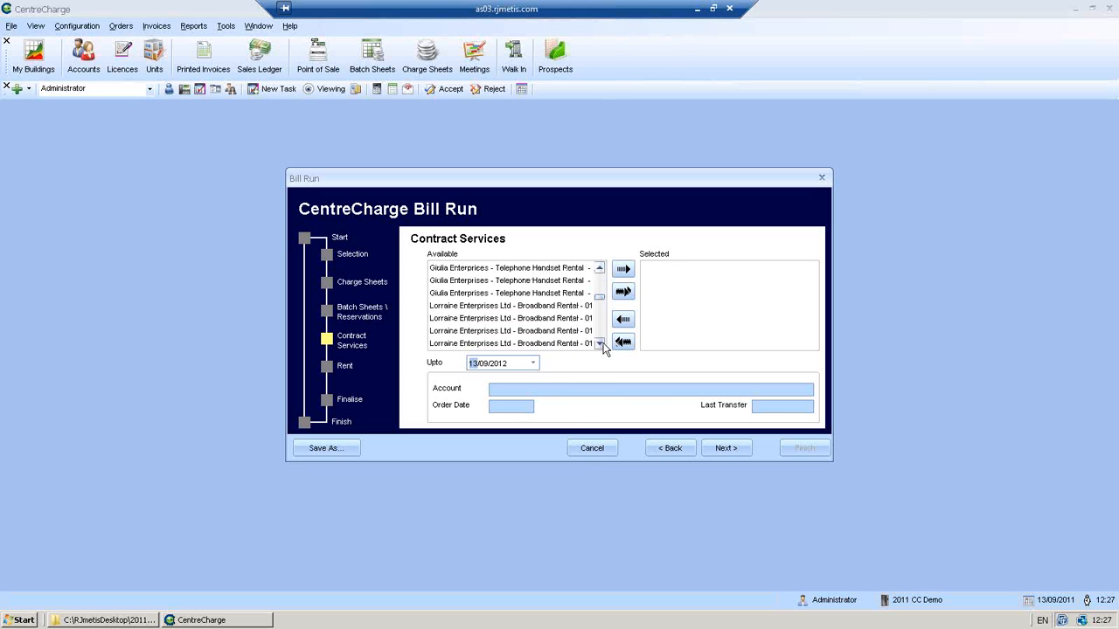
{"action": "left_click", "coordinate": [722, 449]}
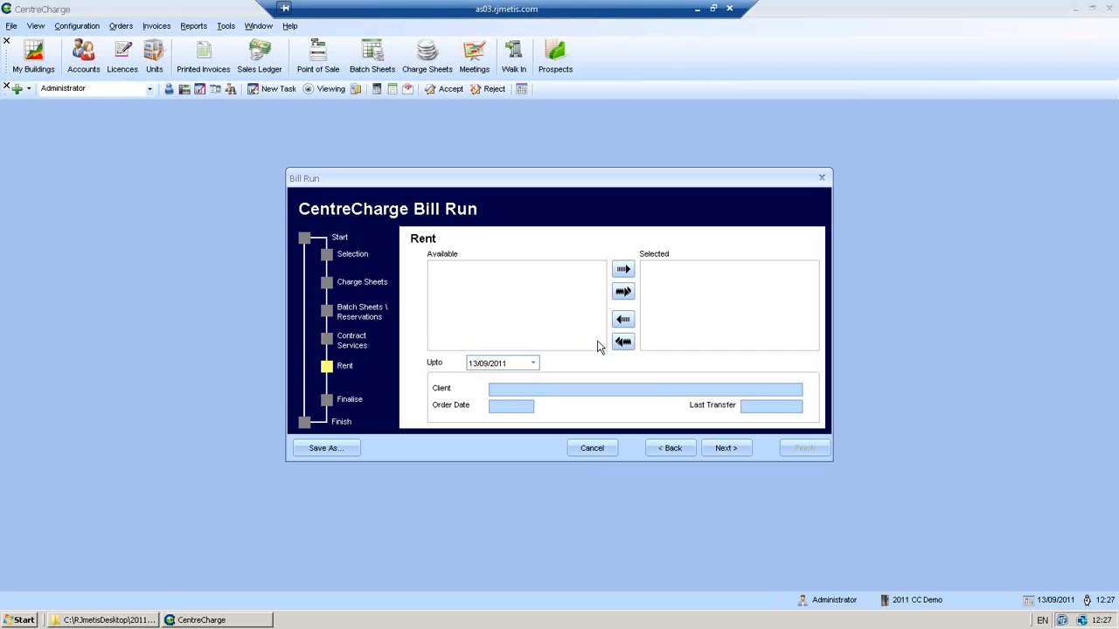
- Set the rent Upto date to 13/09/2012, then cancel the bill run
{"action": "left_click", "coordinate": [532, 364]}
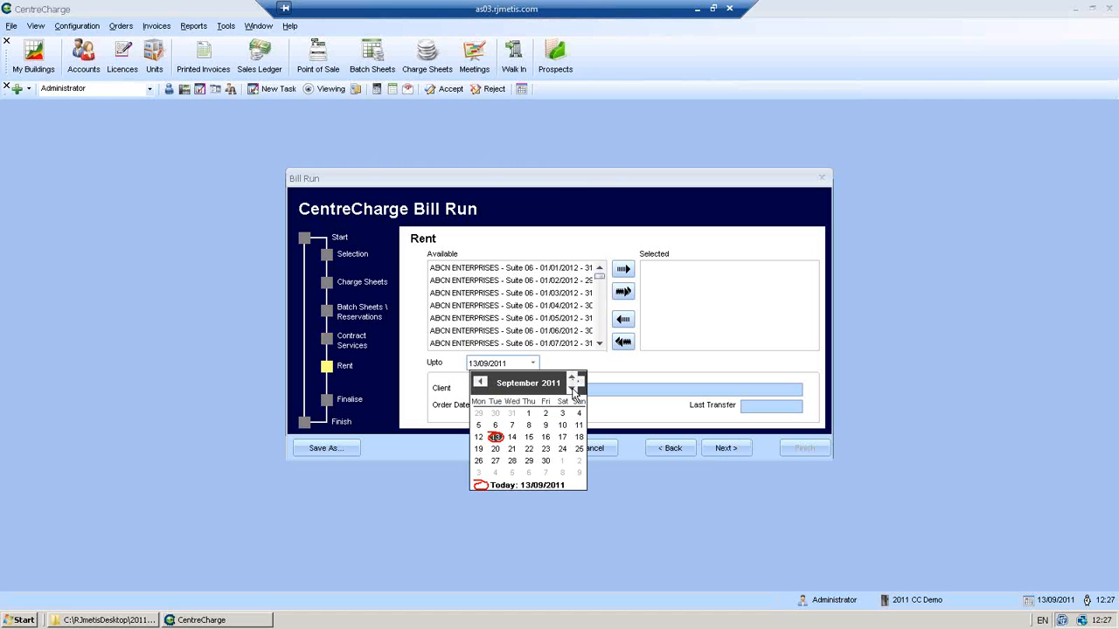
{"action": "left_click", "coordinate": [573, 390]}
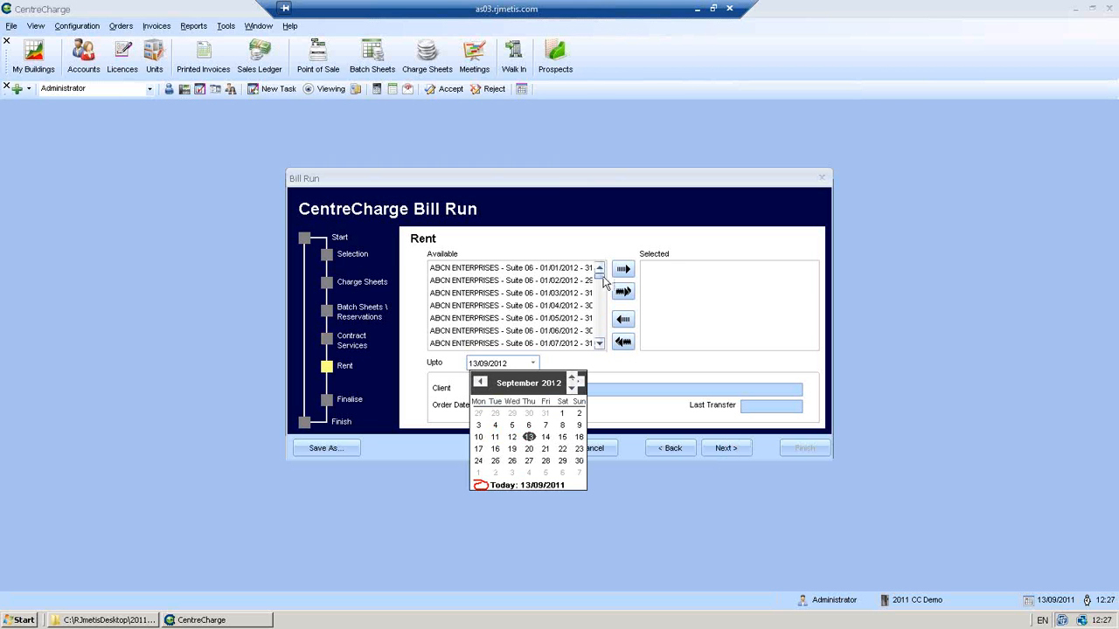
{"action": "left_click", "coordinate": [588, 358]}
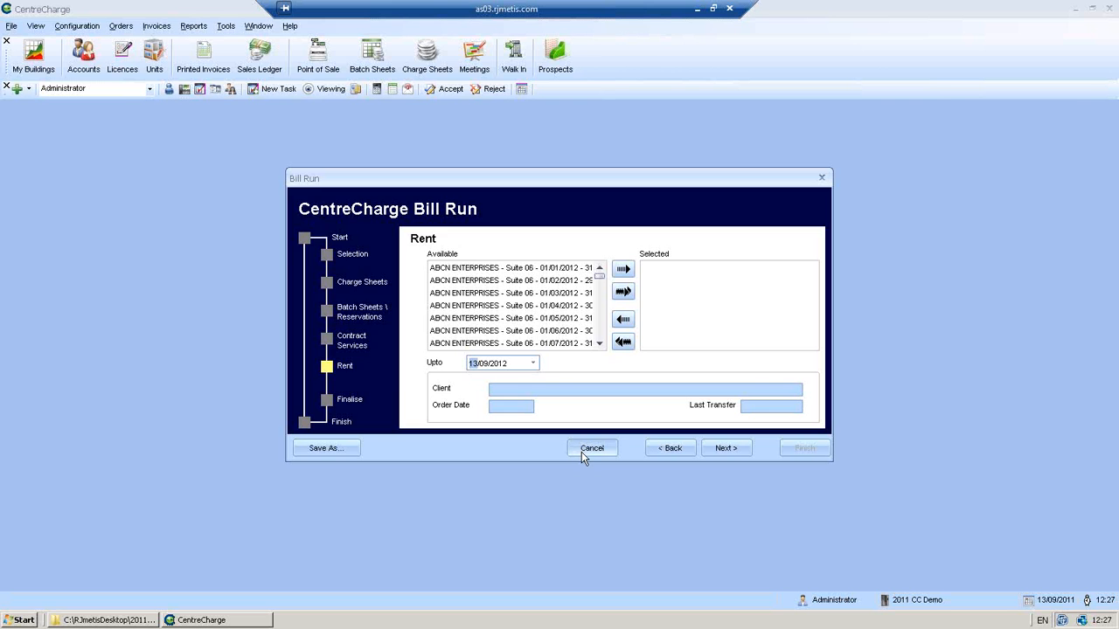
{"action": "left_click", "coordinate": [583, 453]}
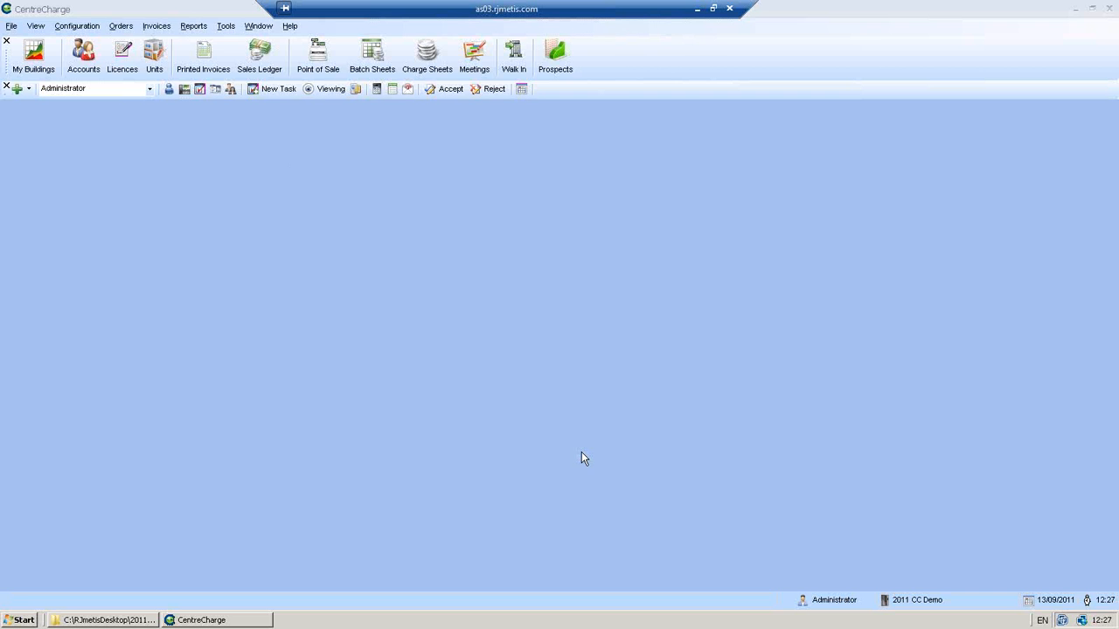
- Open the first customer account's record from the Accounts list
{"action": "left_click", "coordinate": [91, 72]}
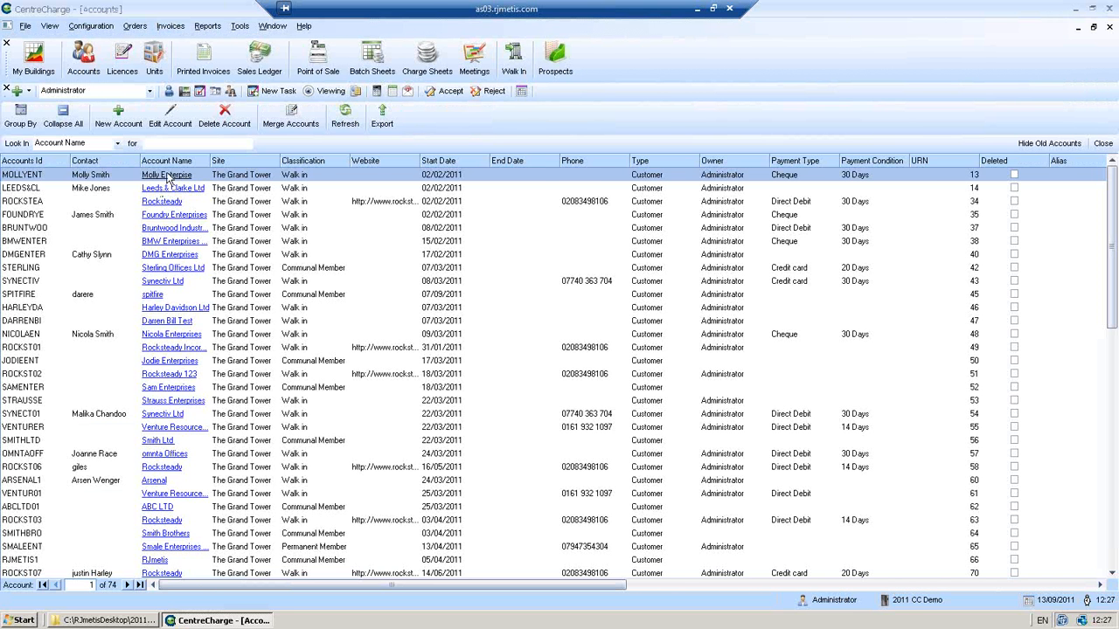
{"action": "left_click", "coordinate": [166, 175]}
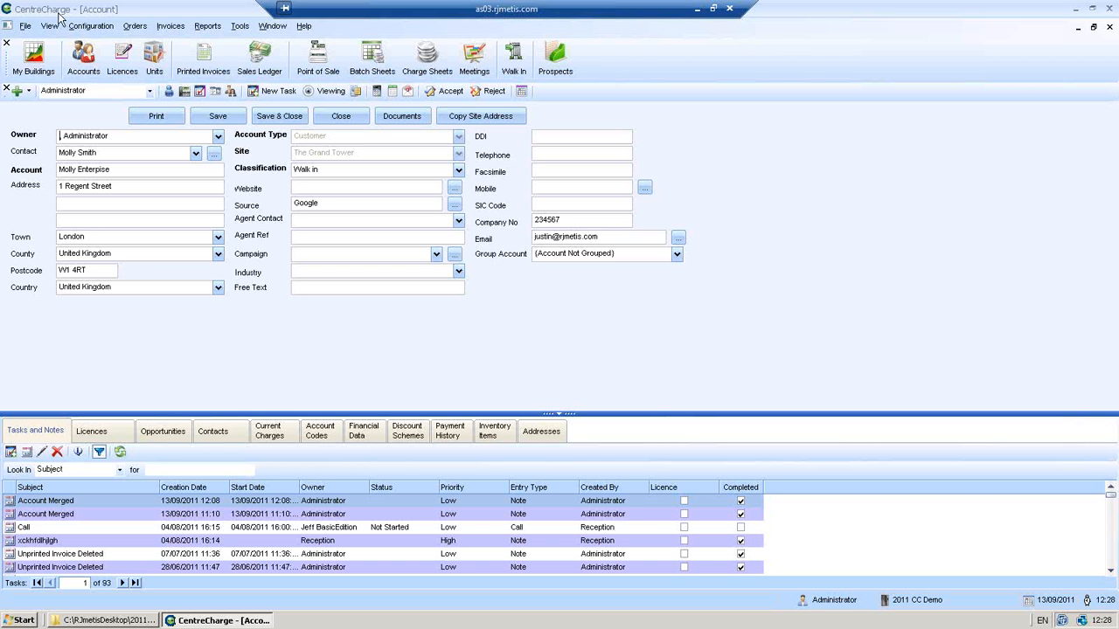
{"action": "left_click", "coordinate": [91, 26]}
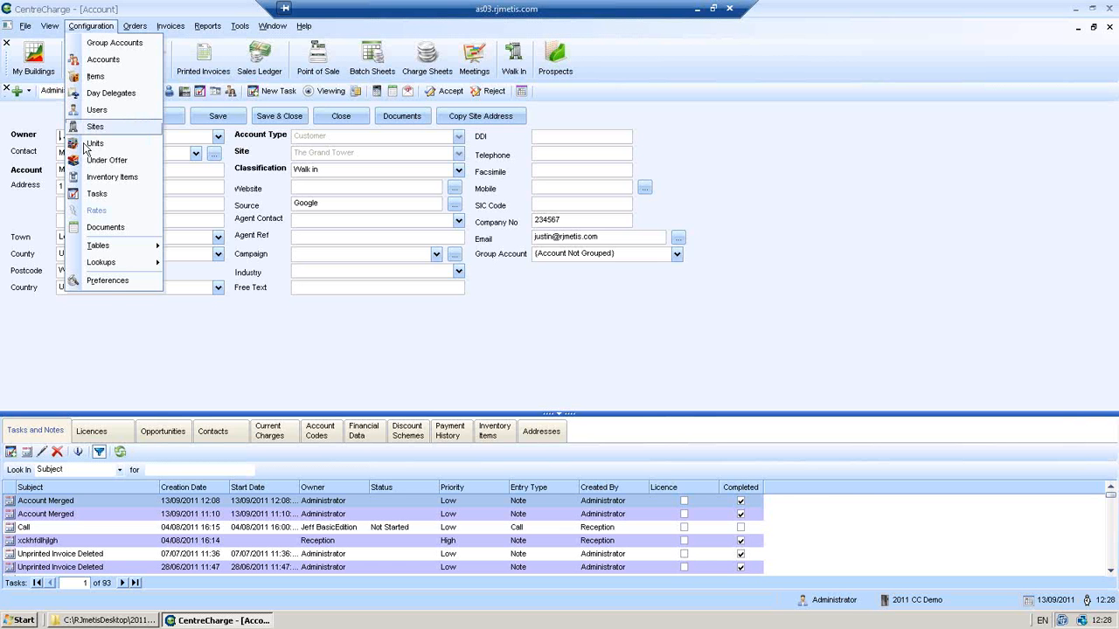
- Turn on 'Separate Tasks, Notes and Viewings' in General Settings preferences and save
{"action": "left_click", "coordinate": [107, 282]}
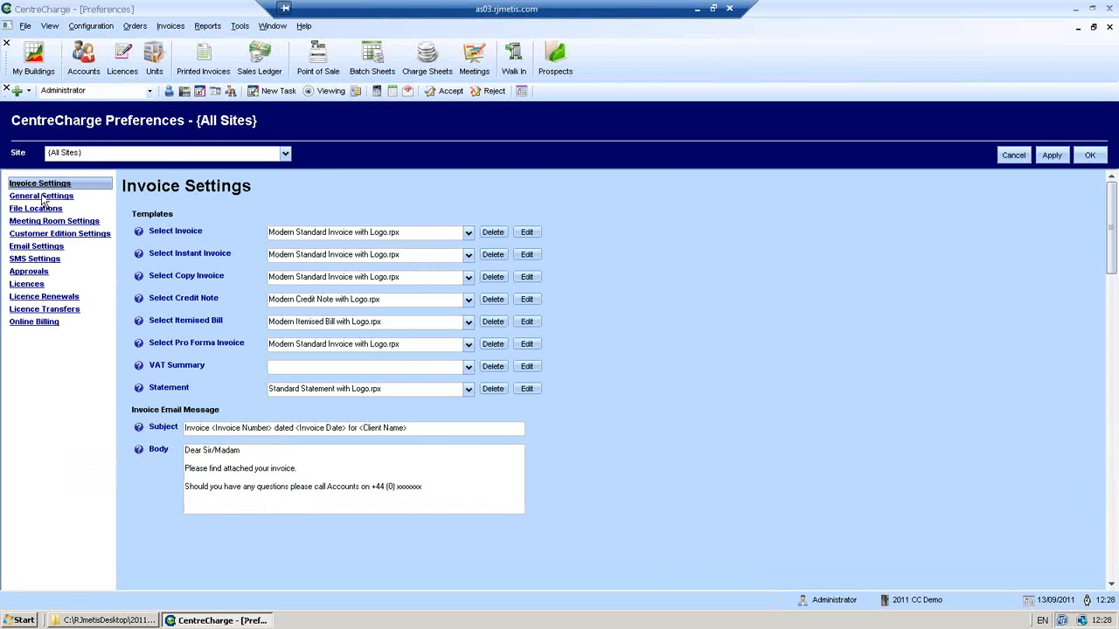
{"action": "left_click", "coordinate": [41, 197]}
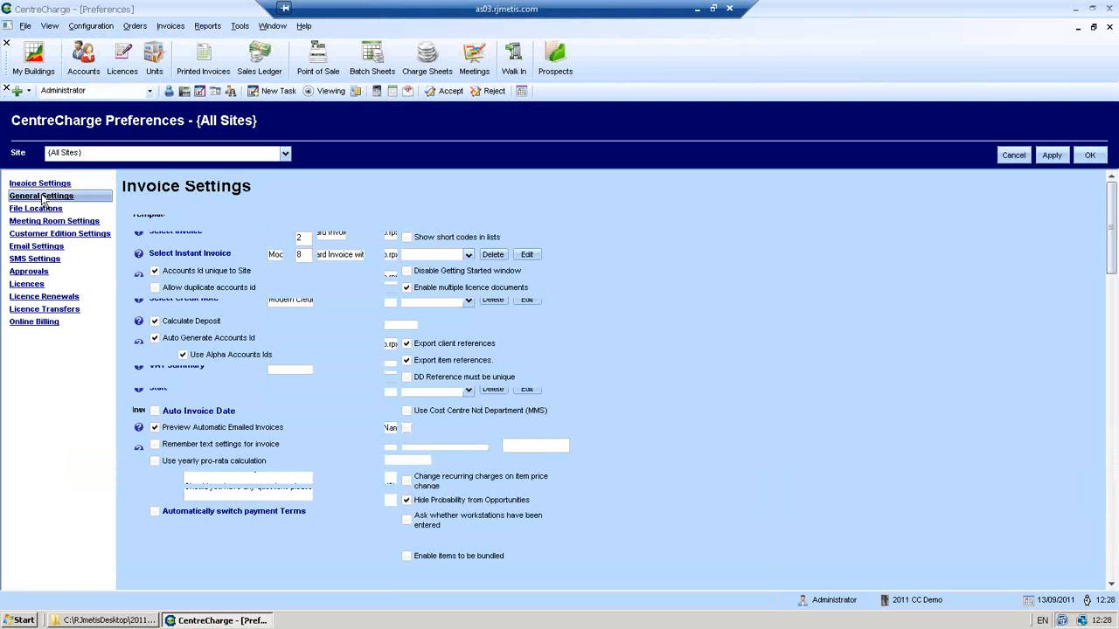
{"action": "left_click", "coordinate": [1111, 586]}
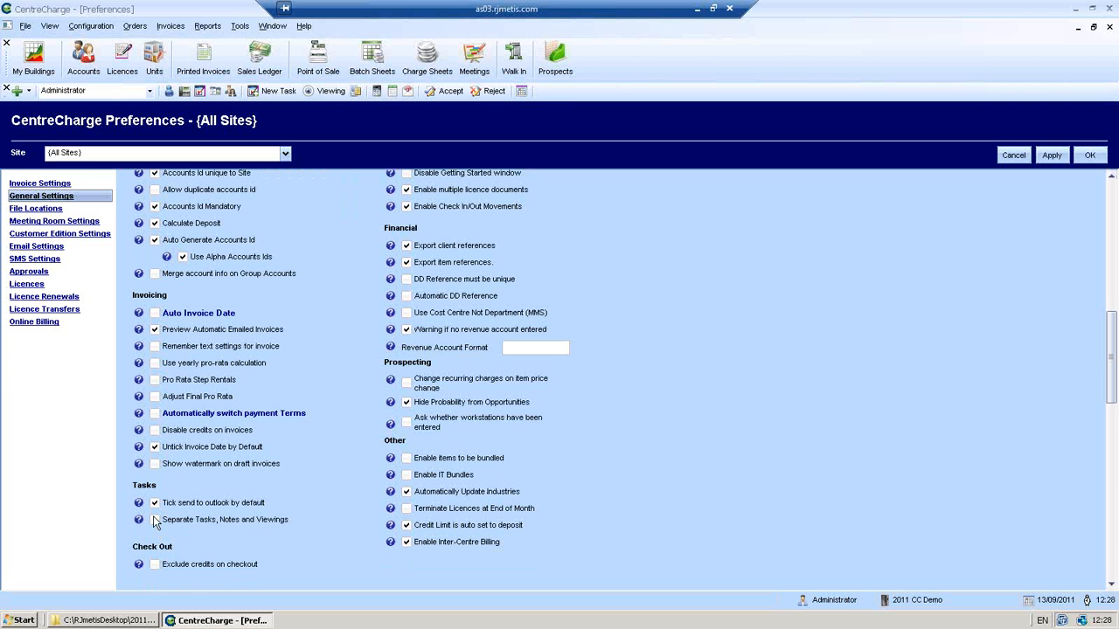
{"action": "left_click", "coordinate": [154, 520]}
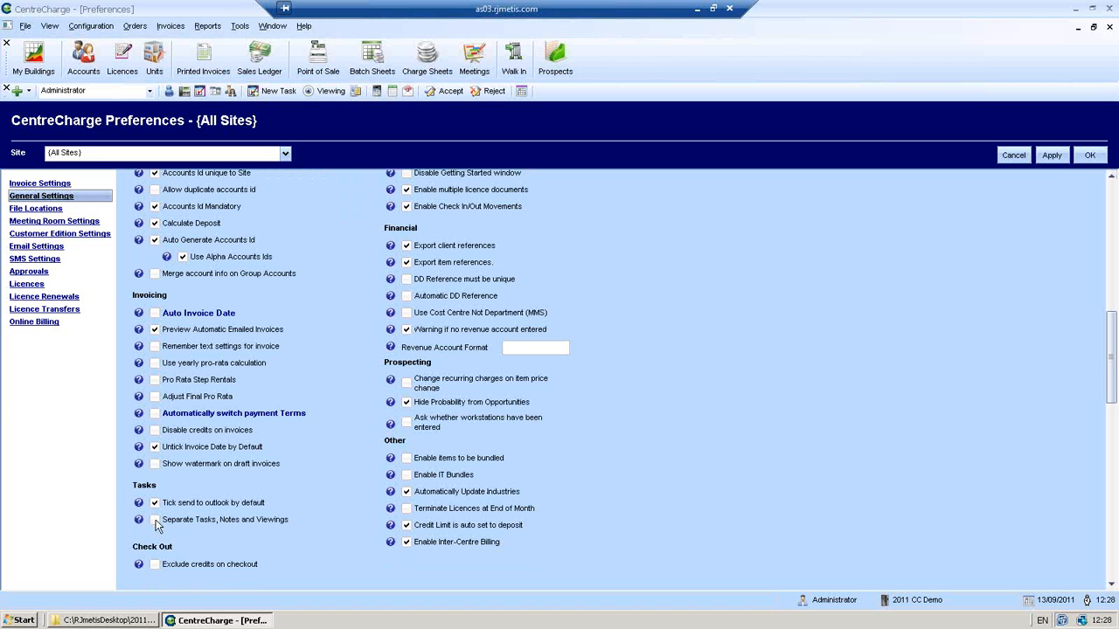
{"action": "left_click", "coordinate": [1053, 157]}
{"action": "left_click", "coordinate": [1089, 156]}
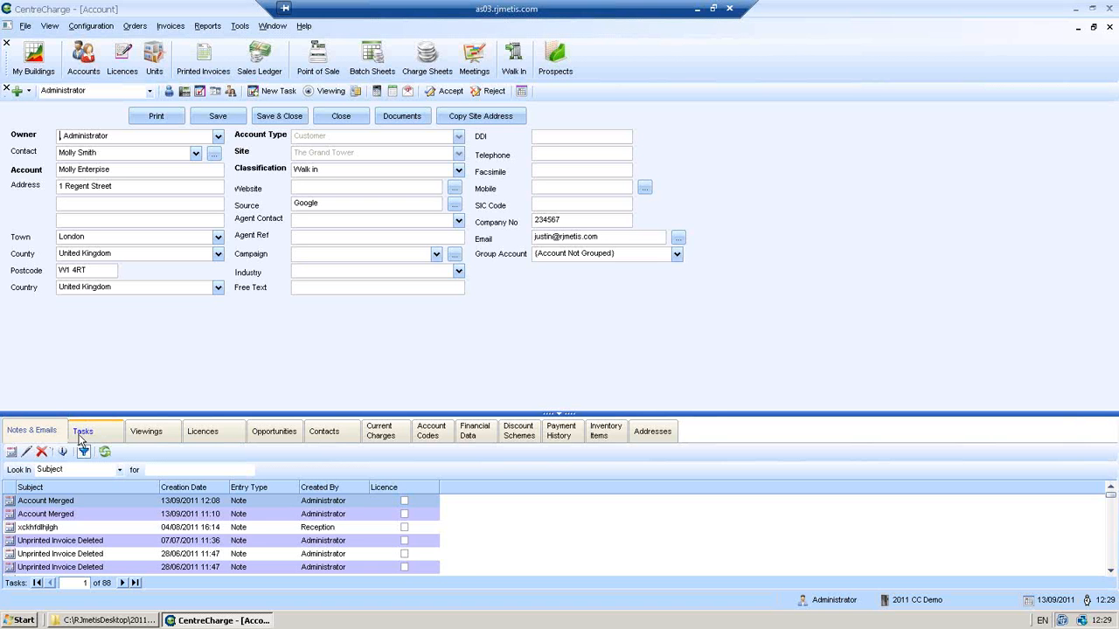
- Browse the account's separate Tasks and Viewings lists, ending back on Tasks
{"action": "left_click", "coordinate": [81, 433]}
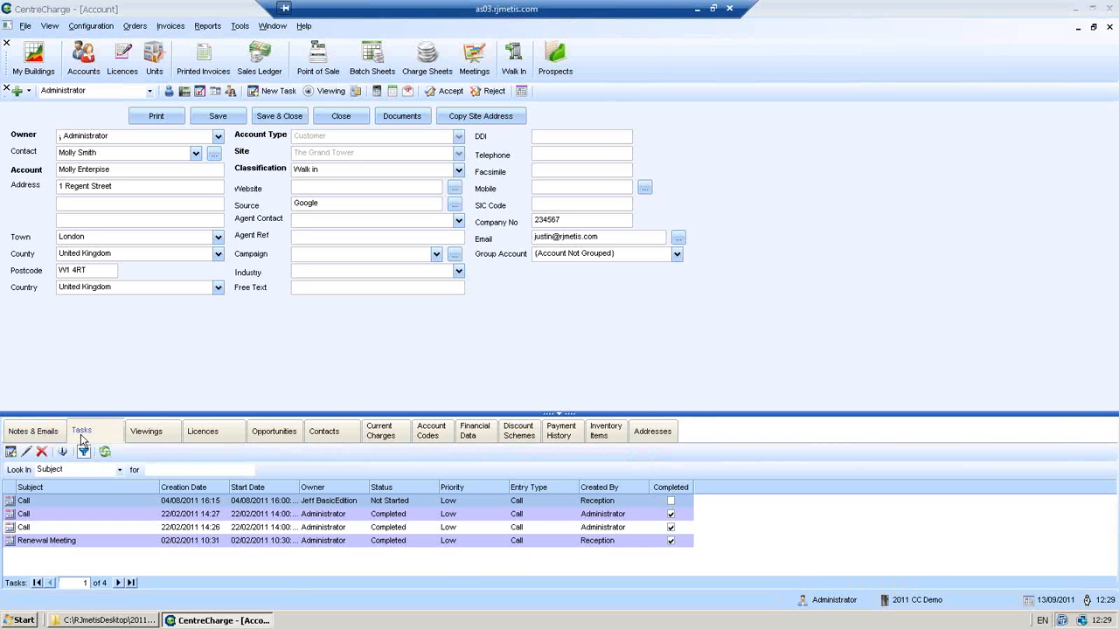
{"action": "left_click", "coordinate": [133, 430]}
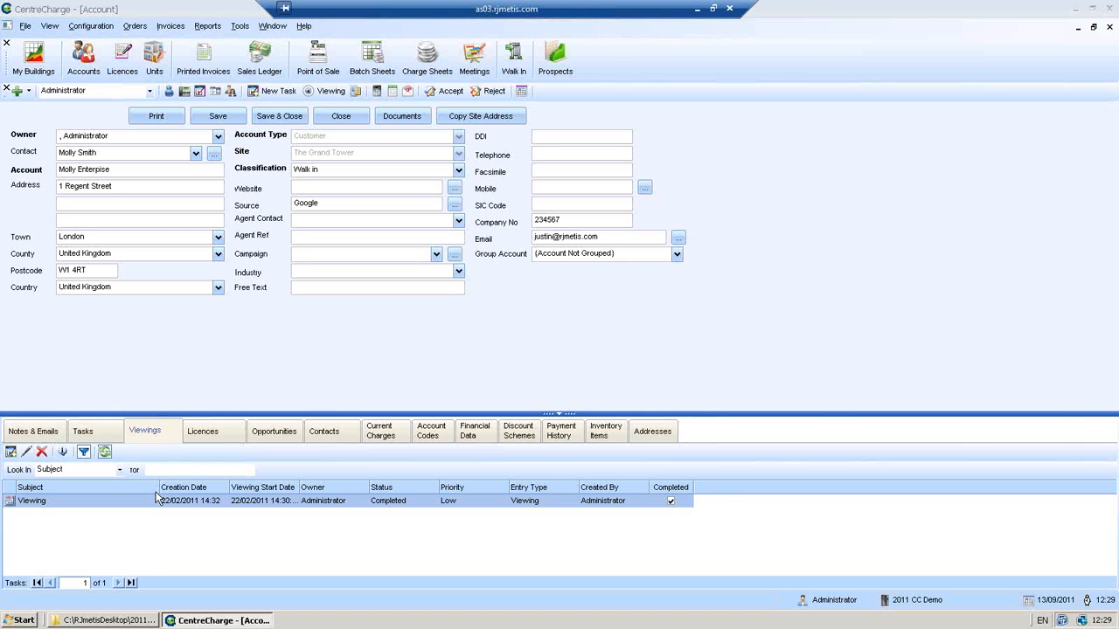
{"action": "left_click", "coordinate": [98, 430]}
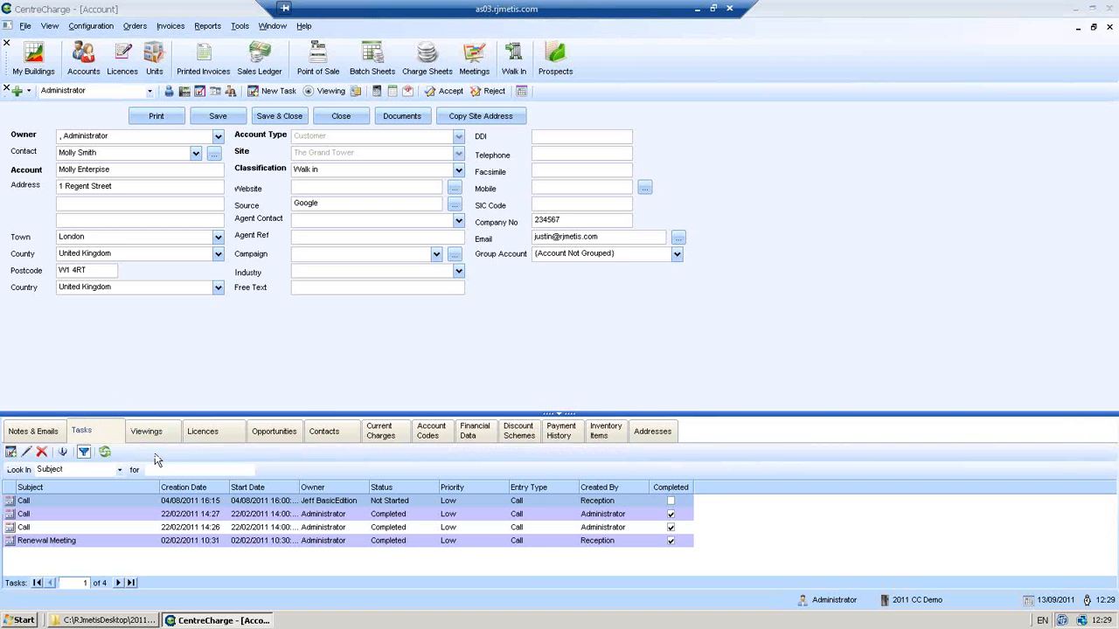
- View the first Call task's details, cancel it, and close the account
{"action": "left_click", "coordinate": [255, 502]}
{"action": "double_click", "coordinate": [256, 503]}
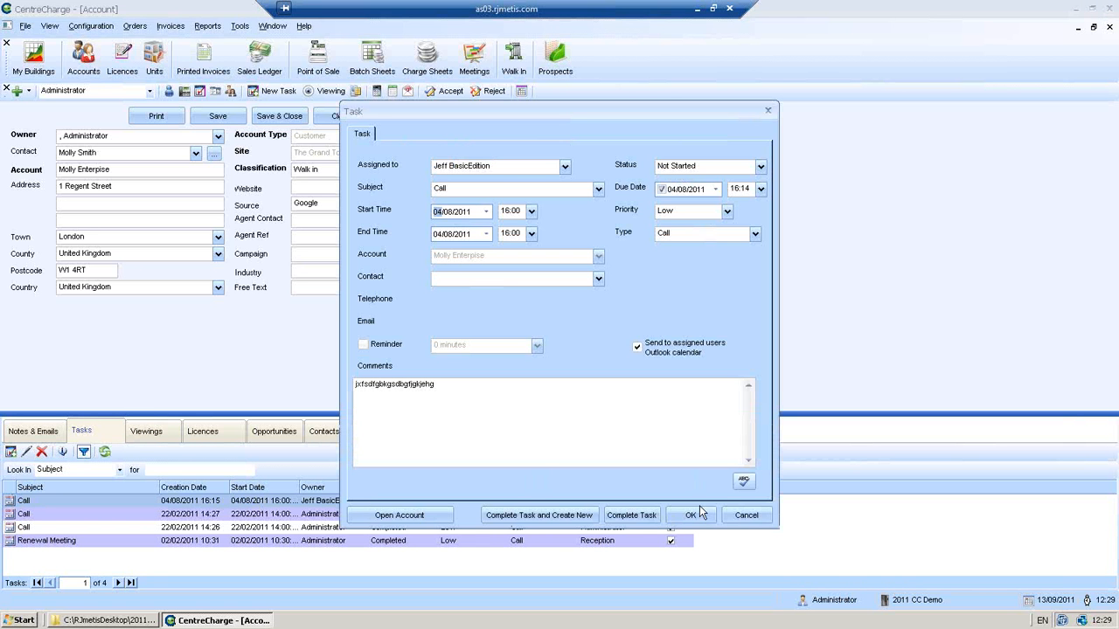
{"action": "left_click", "coordinate": [740, 517]}
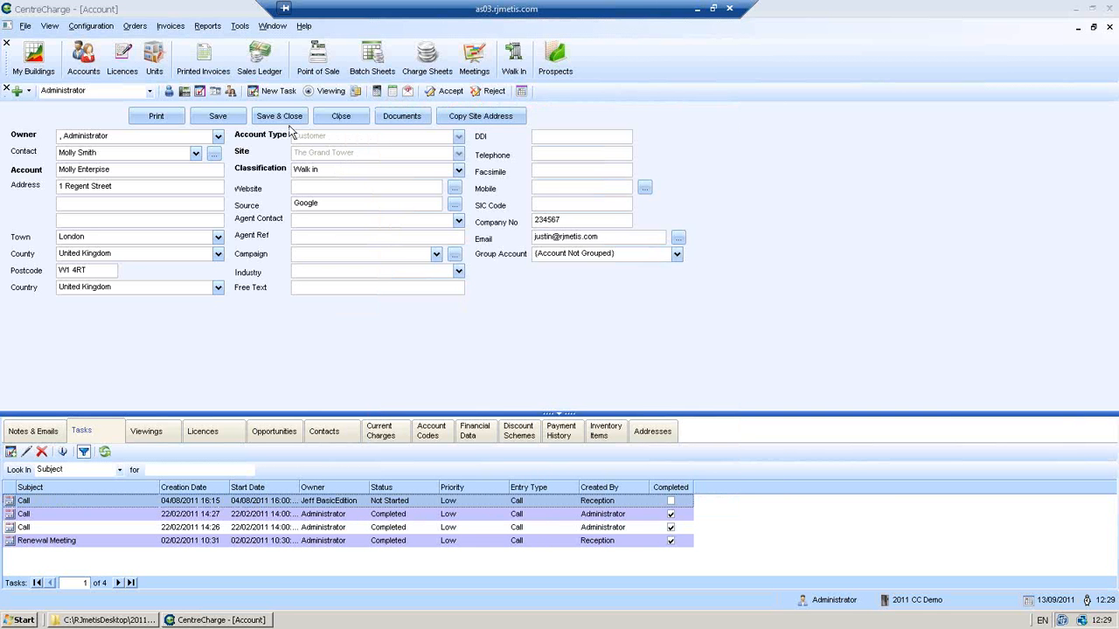
{"action": "left_click", "coordinate": [329, 121]}
- Decline saving, filter accounts by 'foundry' and open Foundry Enterprises
{"action": "left_click", "coordinate": [577, 359]}
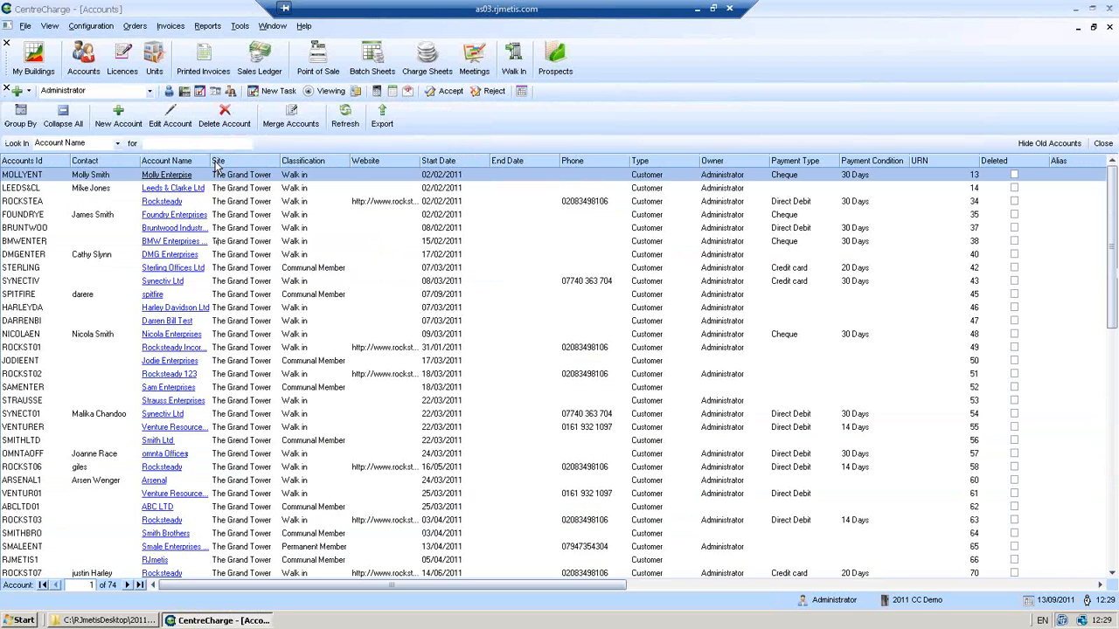
{"action": "type", "text": "foundry"}
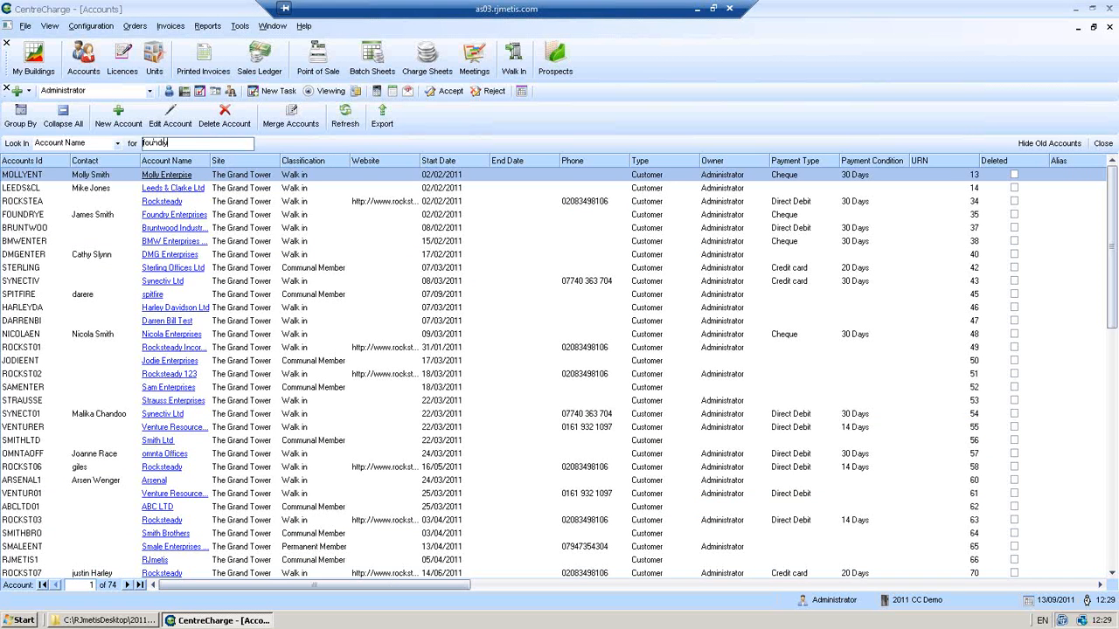
{"action": "key", "text": "Return"}
{"action": "double_click", "coordinate": [258, 174]}
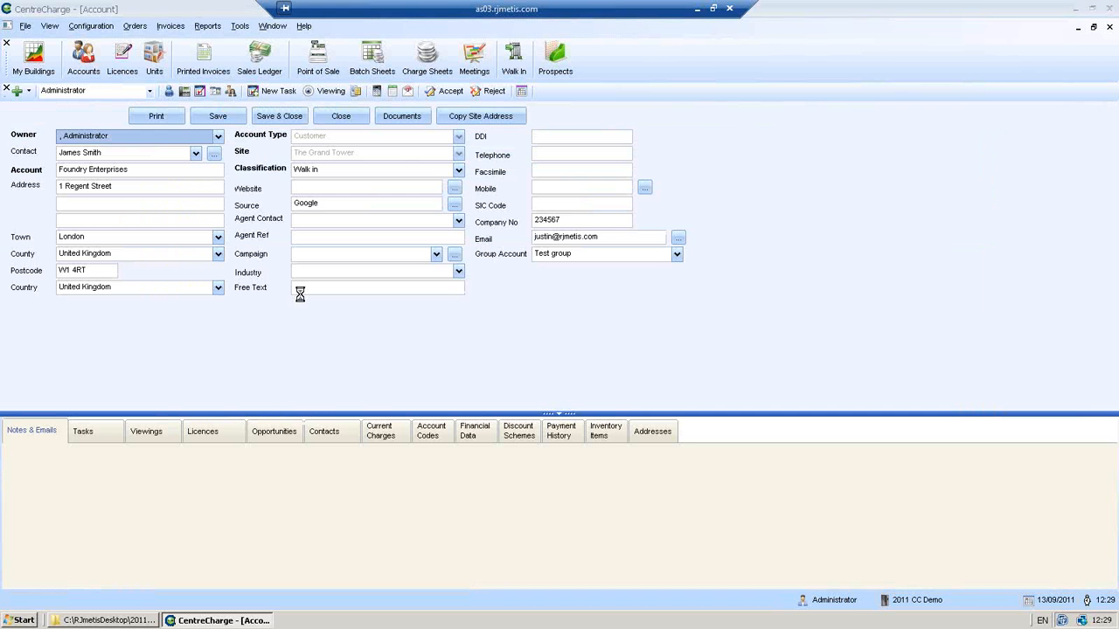
- Create a new task from Foundry Enterprises' Tasks list, assigning the account's contact
{"action": "left_click", "coordinate": [319, 433]}
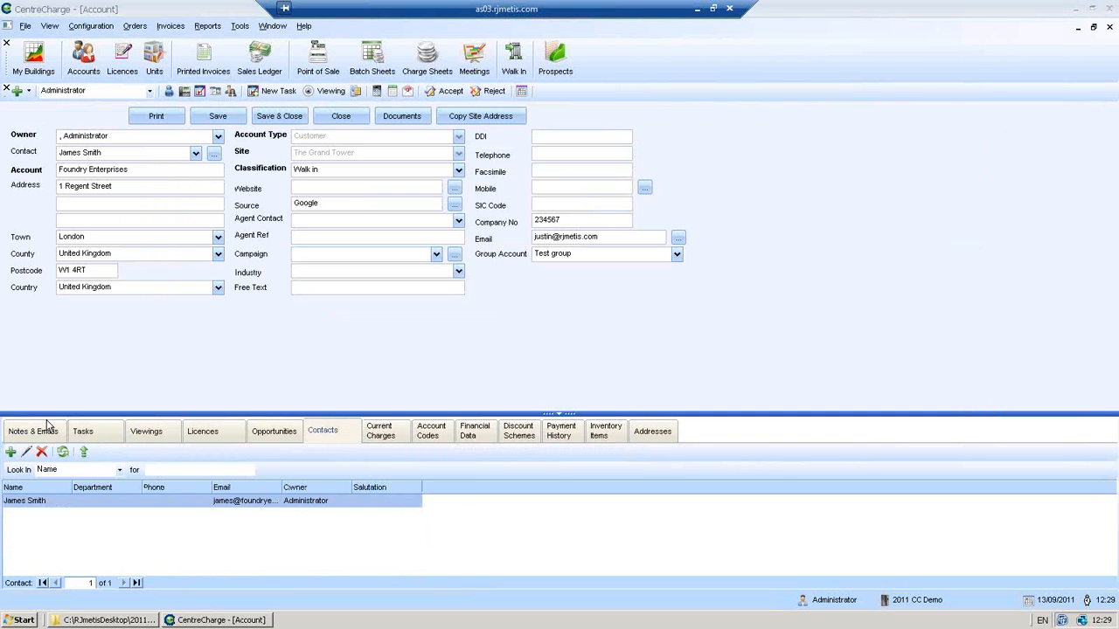
{"action": "left_click", "coordinate": [44, 428]}
{"action": "left_click", "coordinate": [91, 439]}
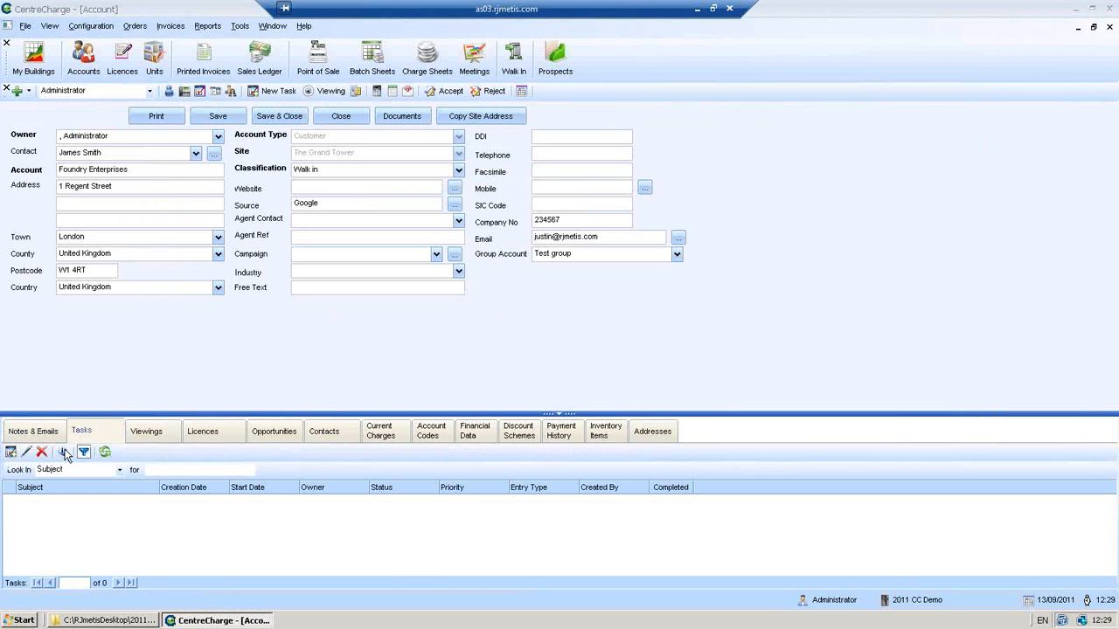
{"action": "left_click", "coordinate": [11, 453]}
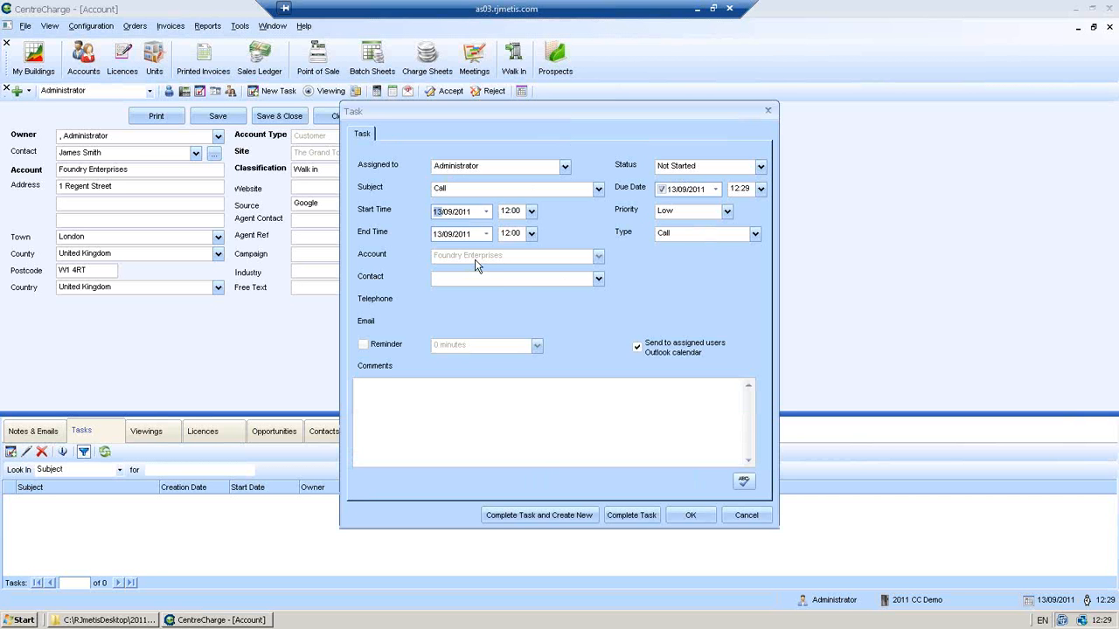
{"action": "left_click", "coordinate": [598, 278]}
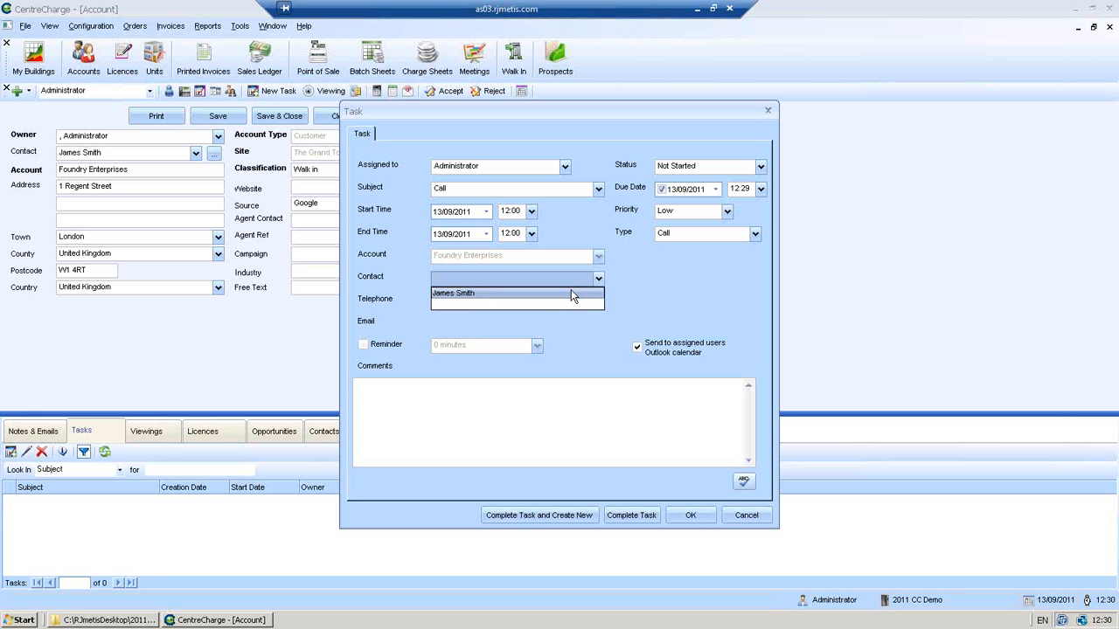
{"action": "left_click", "coordinate": [572, 295]}
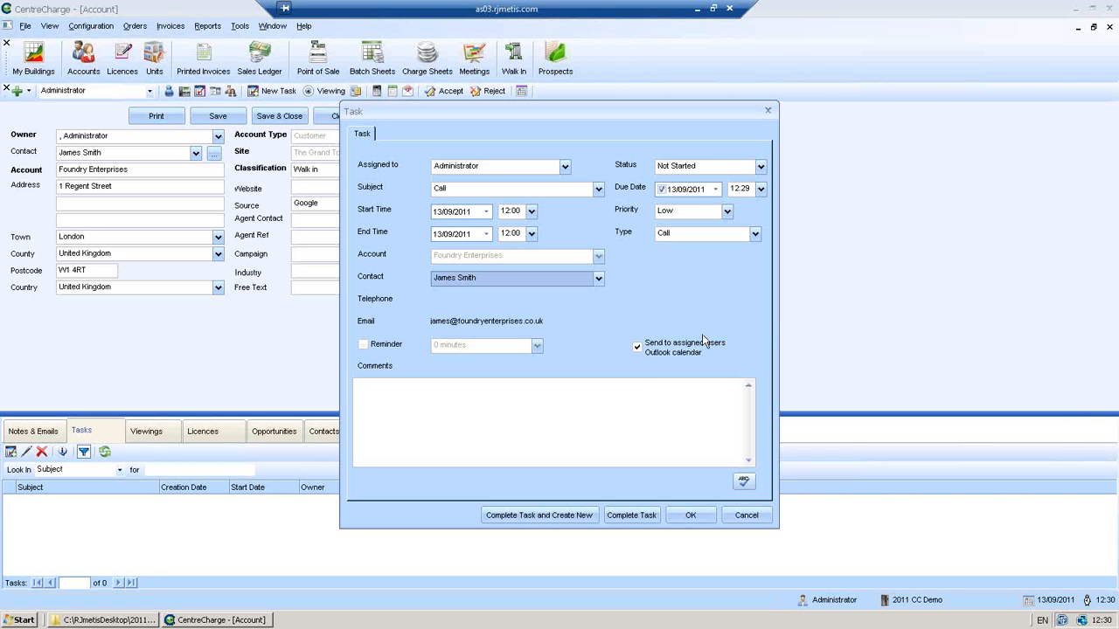
- Complete the Foundry call task without Outlook, save a Not Started follow-up call, and close the account
{"action": "left_click", "coordinate": [649, 350]}
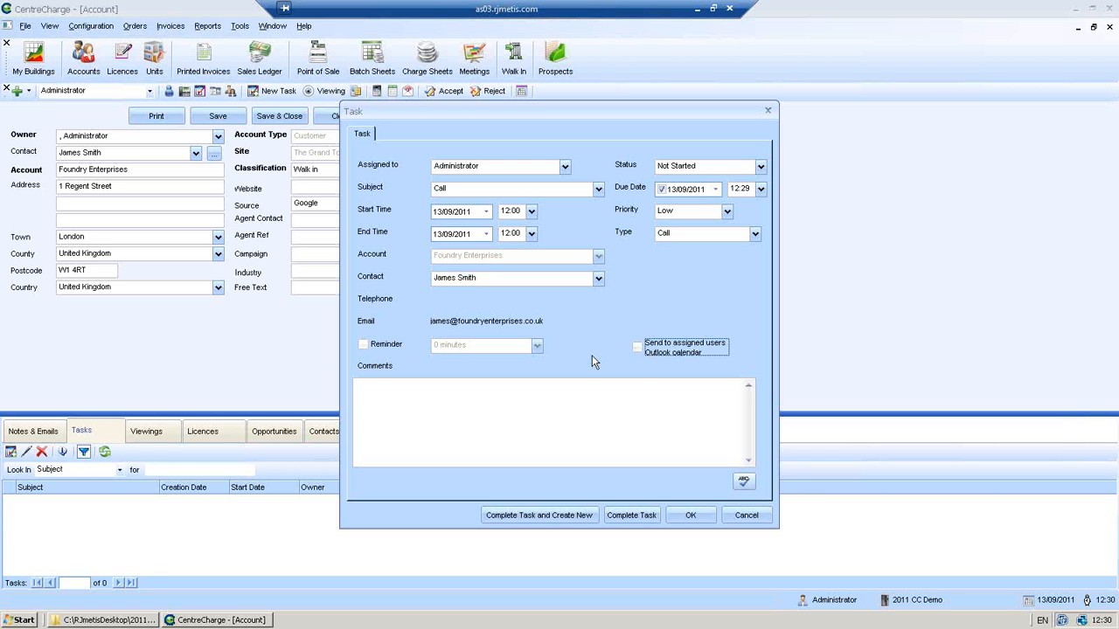
{"action": "left_click", "coordinate": [520, 516]}
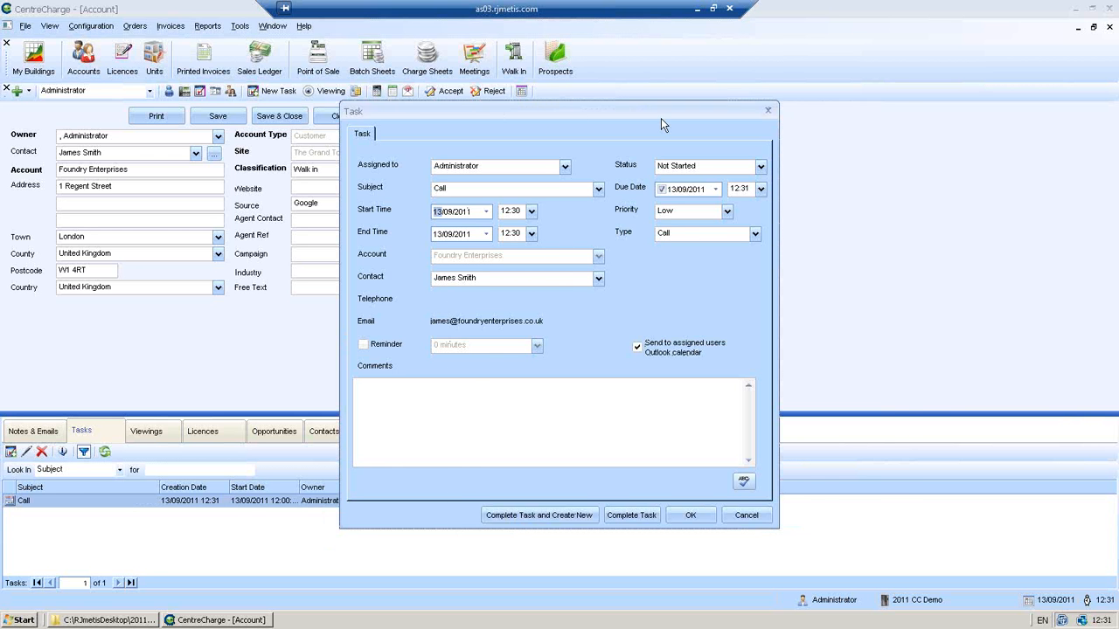
{"action": "left_click_drag", "start_coordinate": [661, 118], "coordinate": [789, 125]}
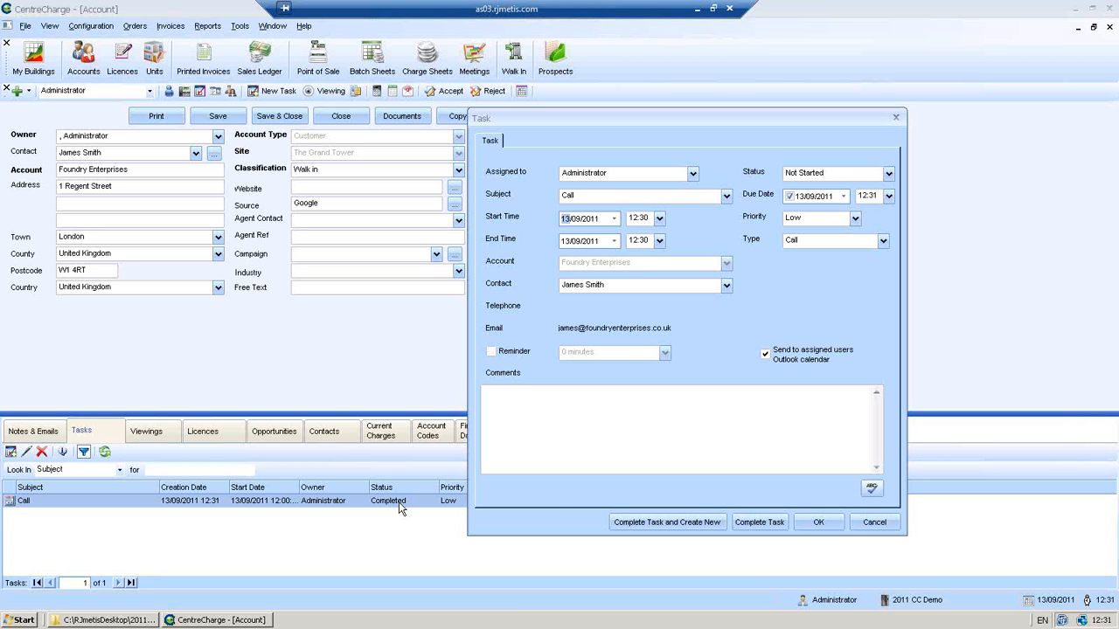
{"action": "left_click", "coordinate": [806, 525]}
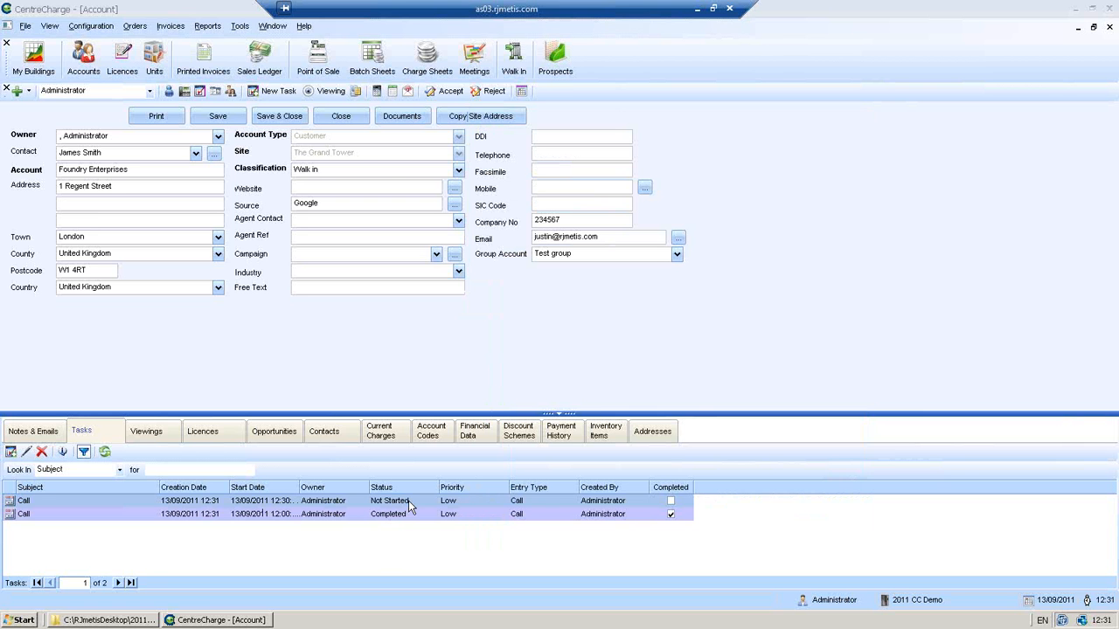
{"action": "left_click", "coordinate": [355, 121]}
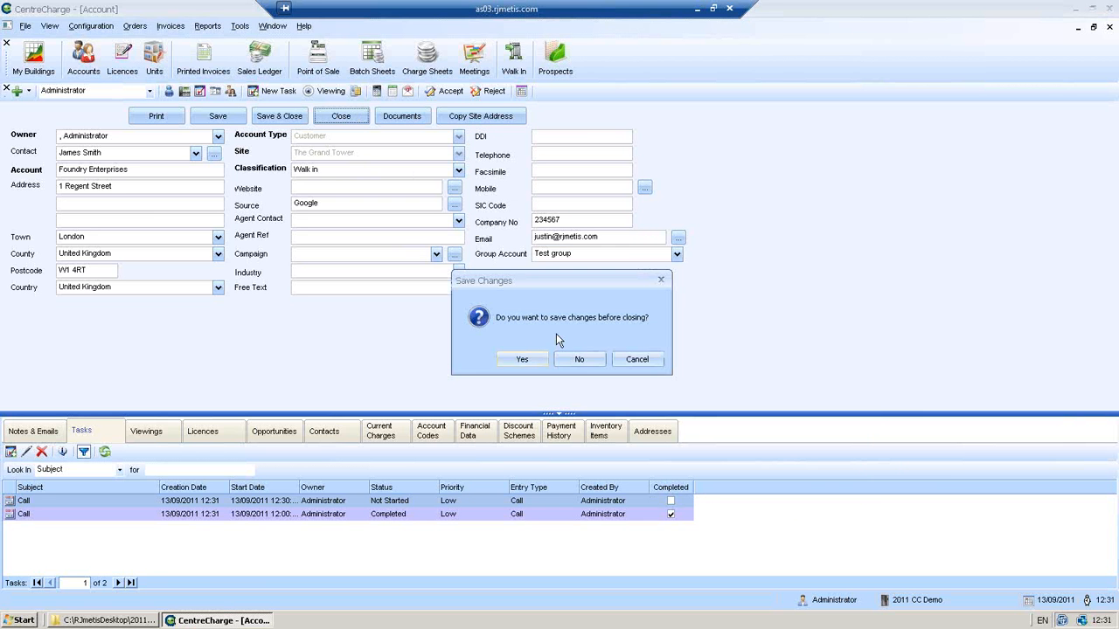
- Close the account without saving and go to Configuration > Documents
{"action": "left_click", "coordinate": [567, 361]}
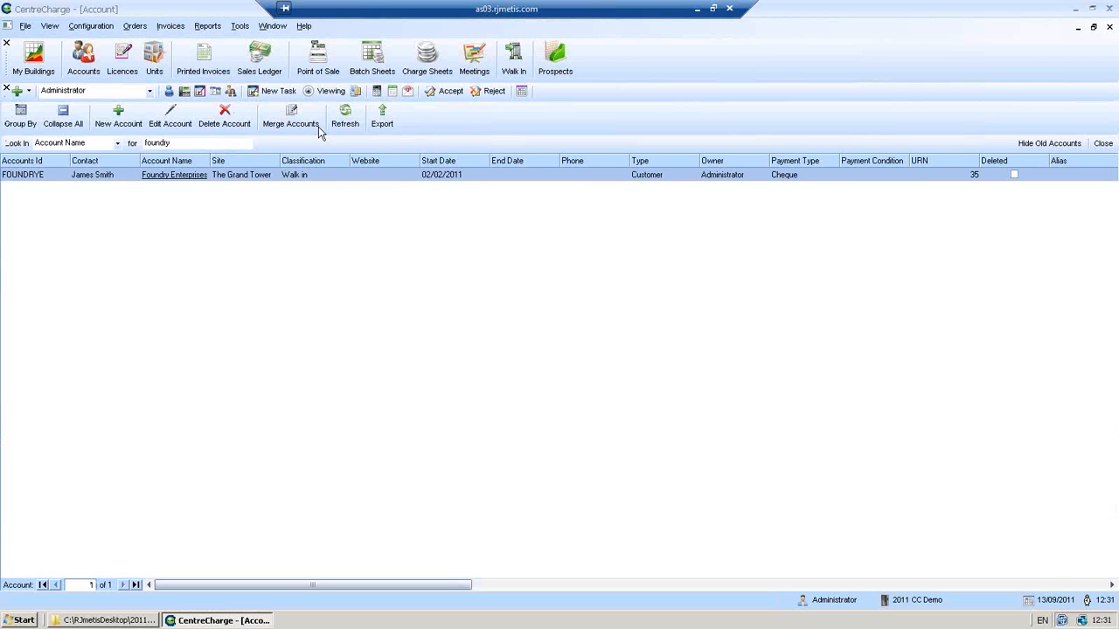
{"action": "left_click", "coordinate": [83, 28]}
{"action": "left_click", "coordinate": [106, 231]}
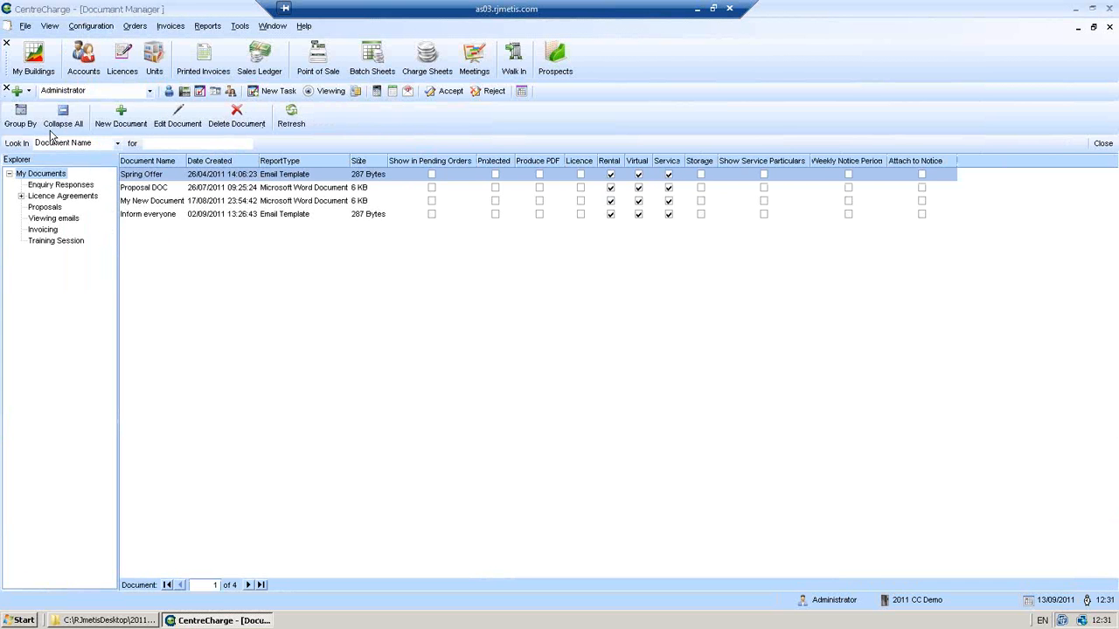
- Create a blank Word document titled 'Webinar Document' and refresh the document list
{"action": "left_click", "coordinate": [118, 122]}
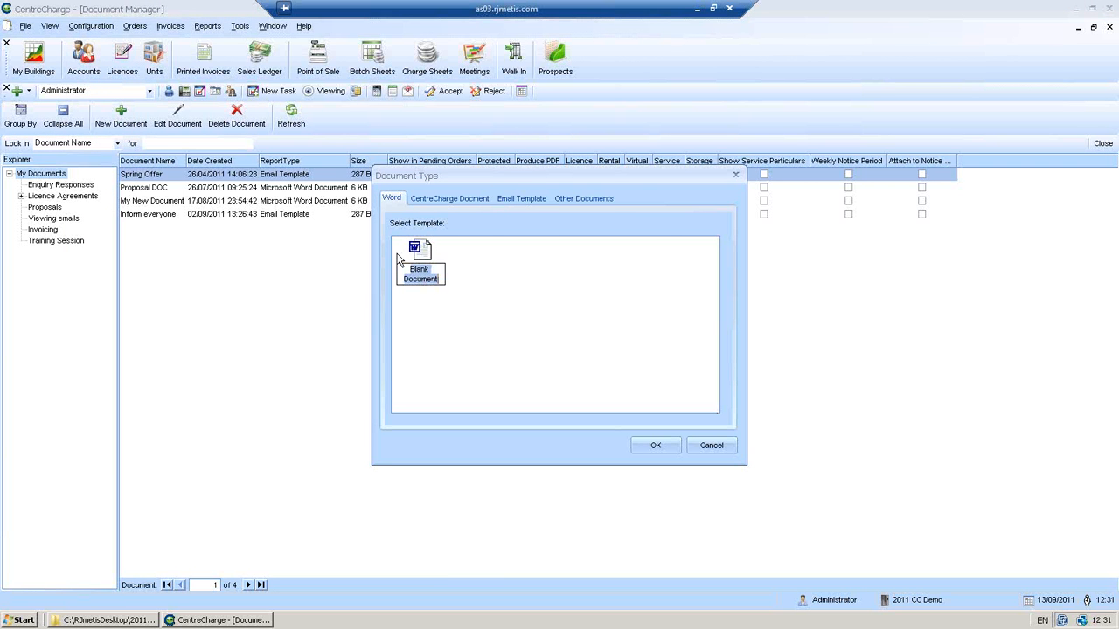
{"action": "double_click", "coordinate": [426, 256]}
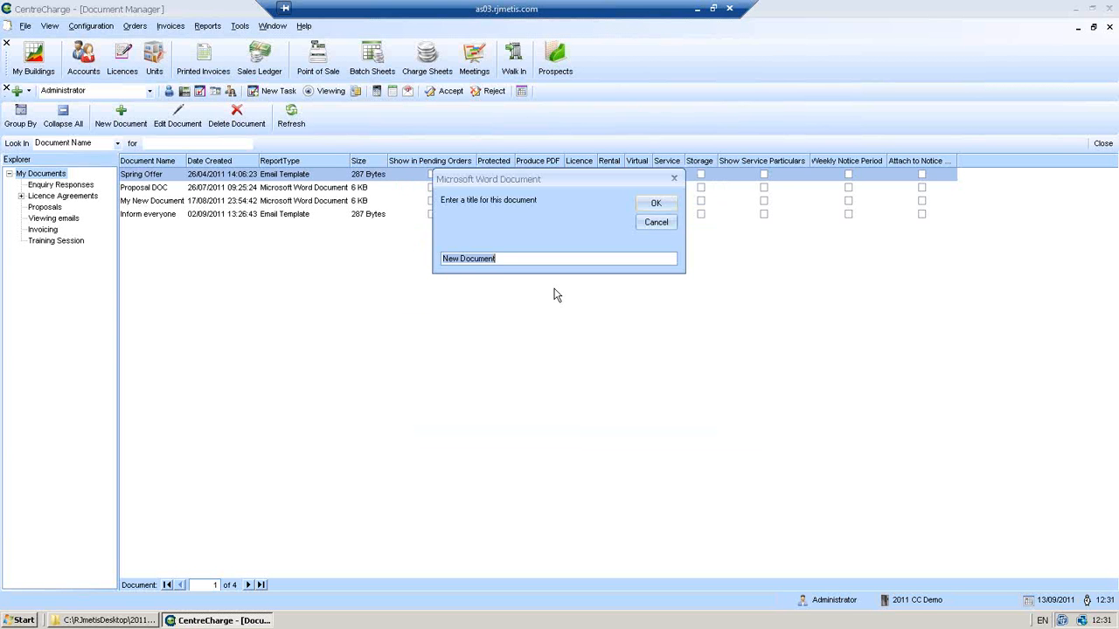
{"action": "type", "text": "Webinar Document"}
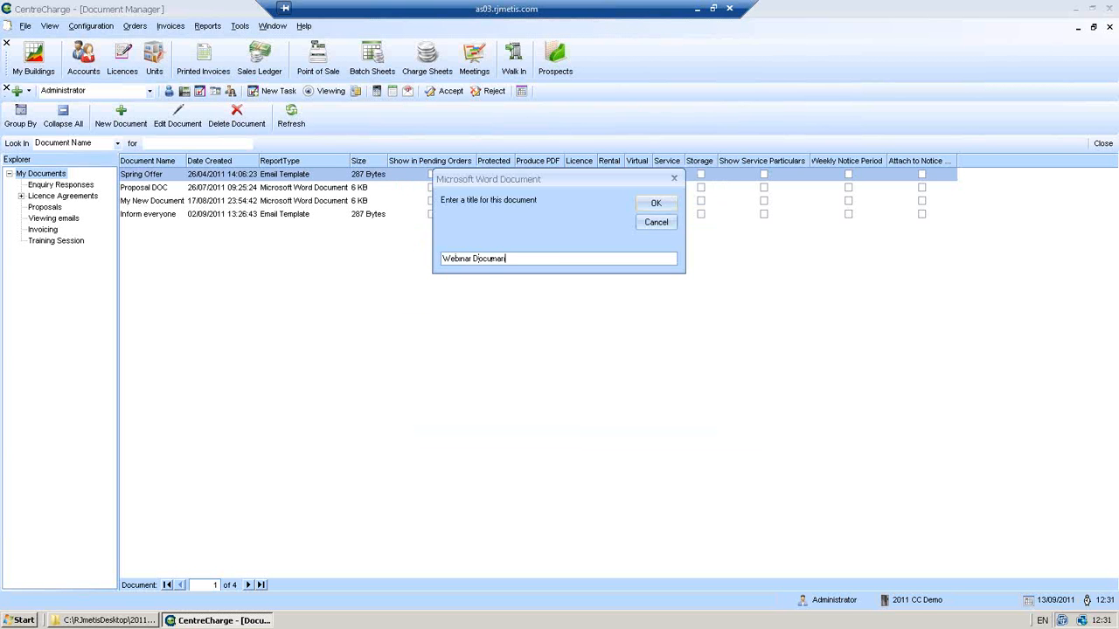
{"action": "left_click", "coordinate": [657, 205]}
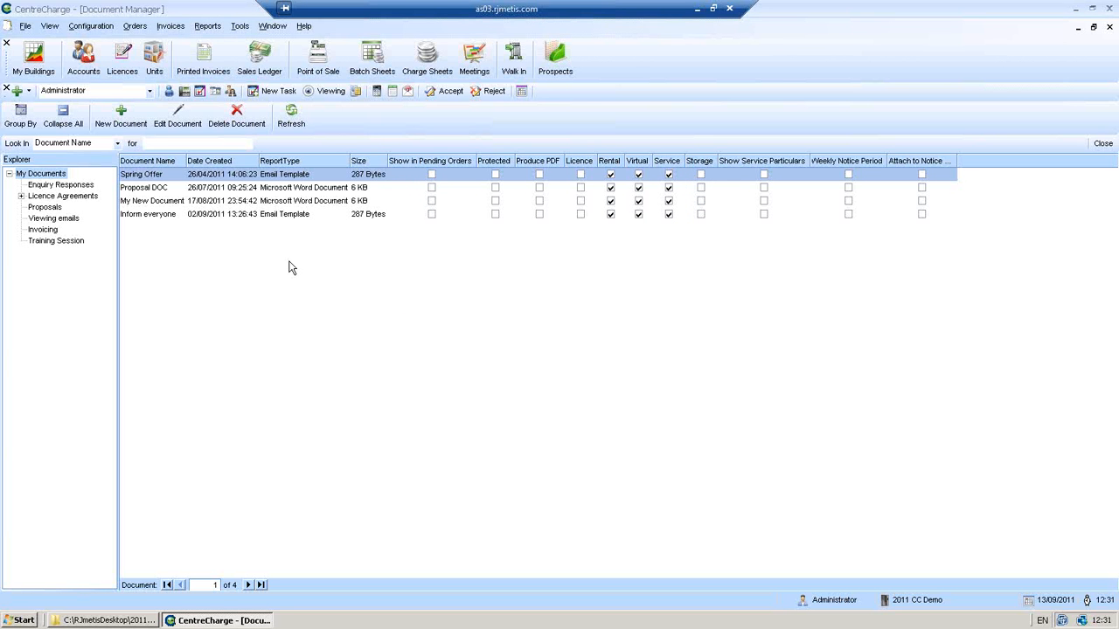
{"action": "left_click", "coordinate": [291, 123]}
- In Webinar Document, insert a Currency to Words function using the Licence Deposit Held field
{"action": "double_click", "coordinate": [207, 229]}
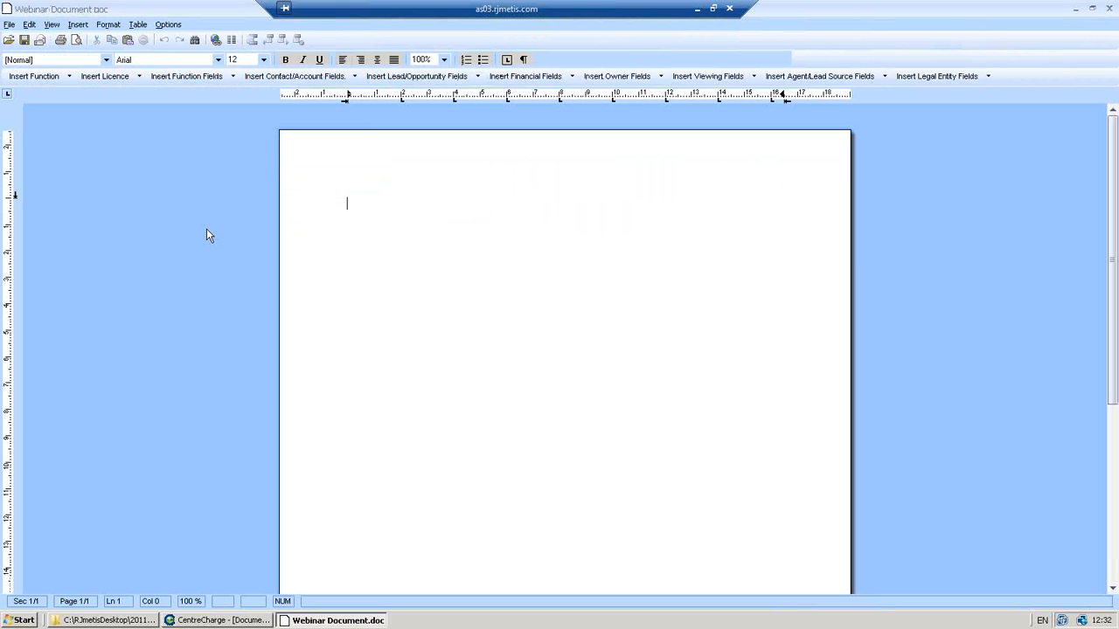
{"action": "left_click", "coordinate": [38, 78]}
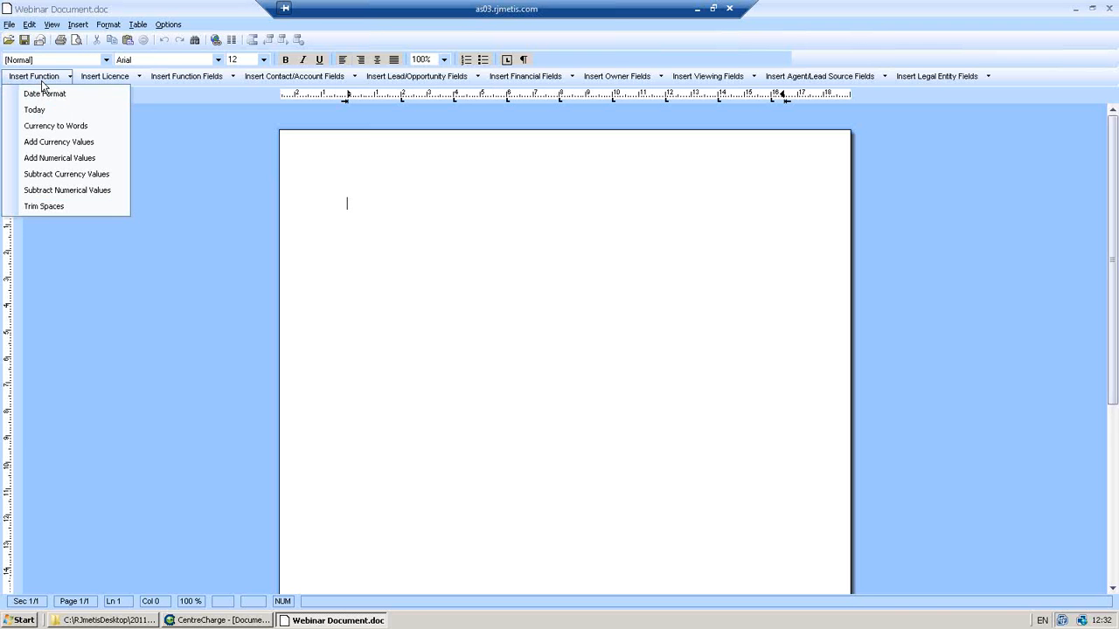
{"action": "left_click", "coordinate": [55, 126]}
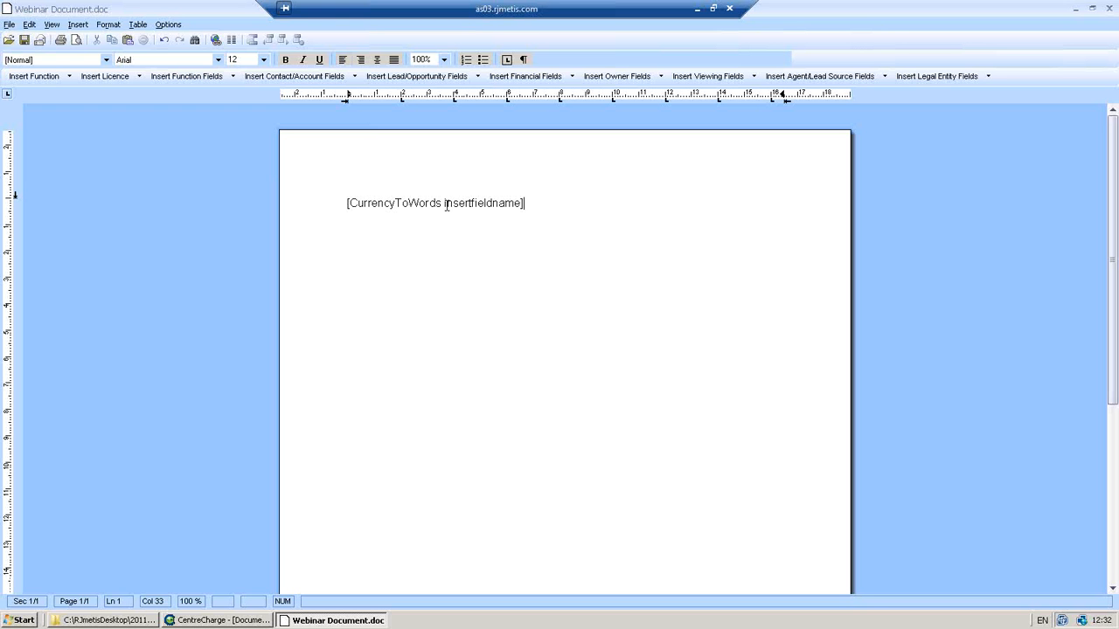
{"action": "left_click_drag", "start_coordinate": [444, 203], "coordinate": [524, 203]}
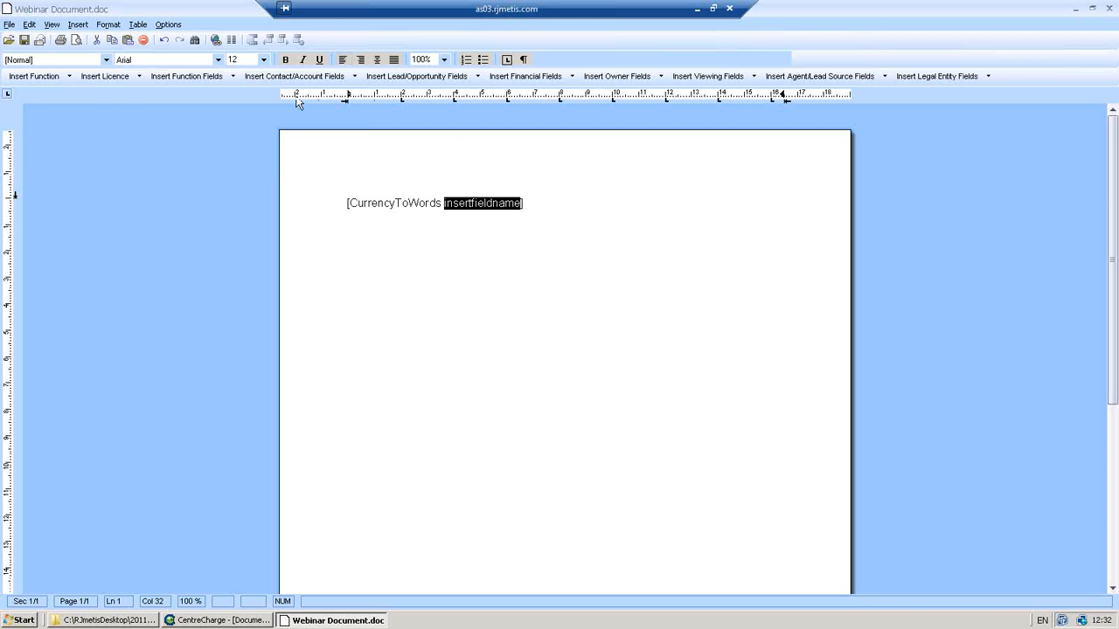
{"action": "left_click", "coordinate": [123, 77]}
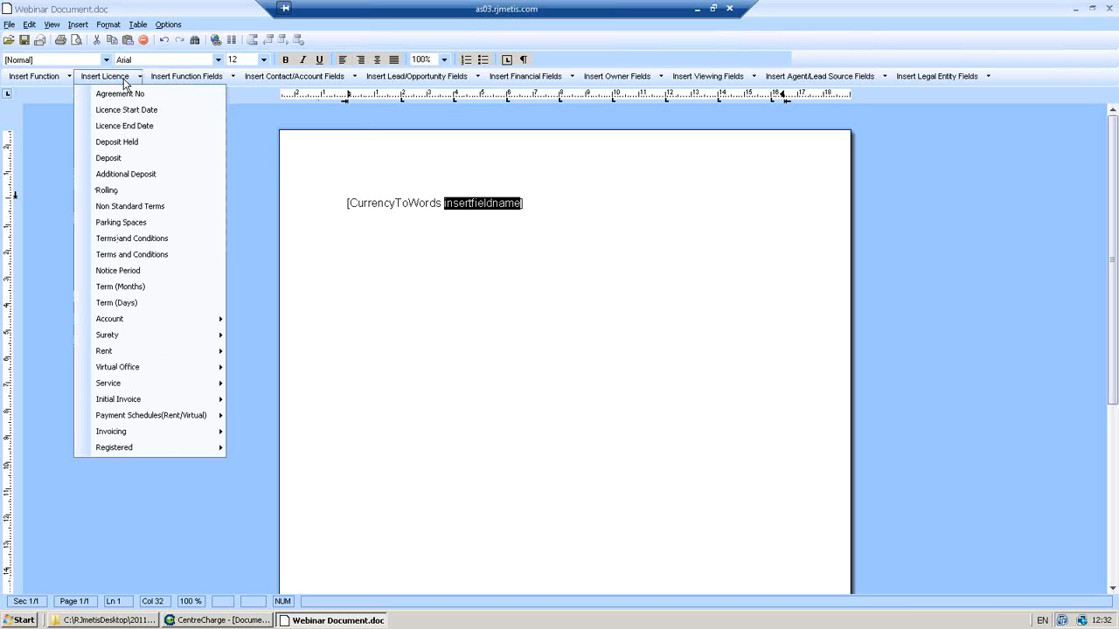
{"action": "left_click", "coordinate": [101, 144]}
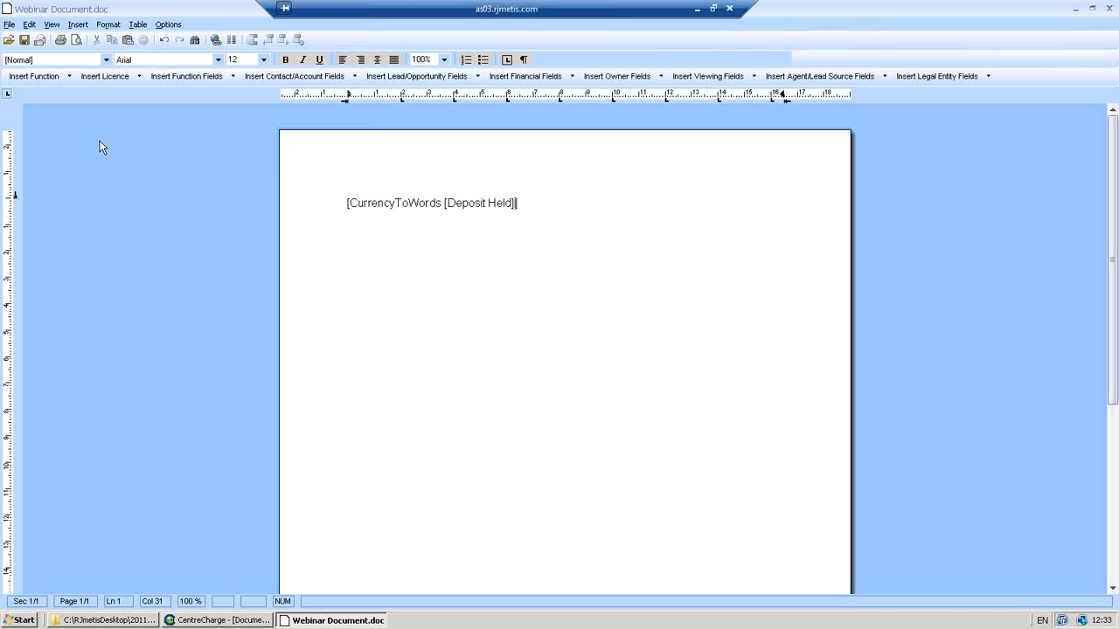
- Browse the Insert Function and Insert Licence field menus, then close Webinar Document
{"action": "left_click", "coordinate": [69, 77]}
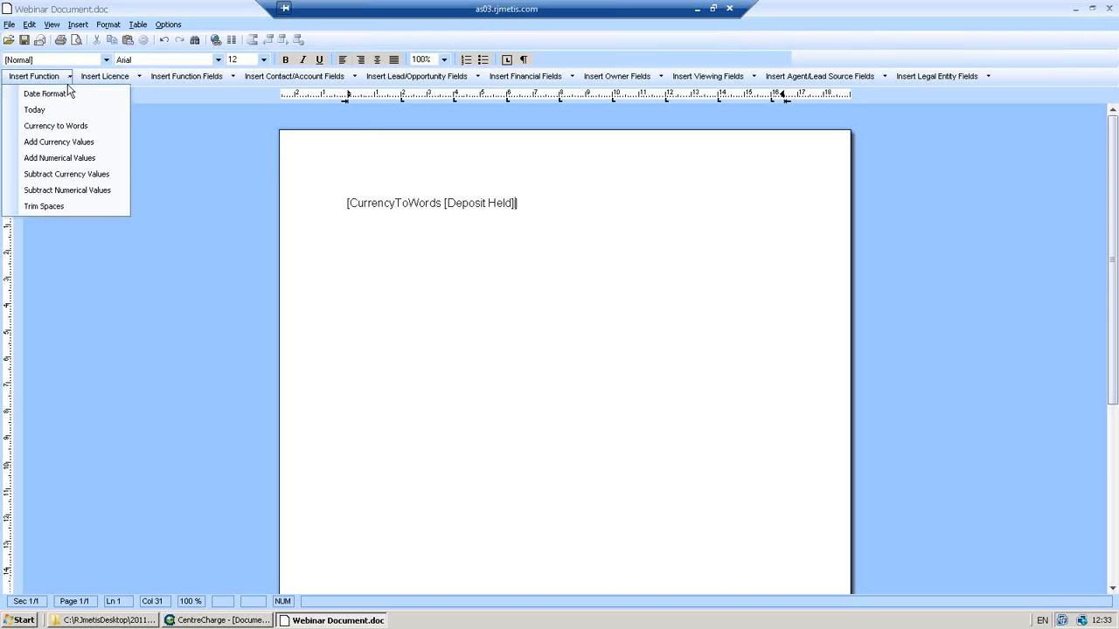
{"action": "left_click", "coordinate": [90, 79]}
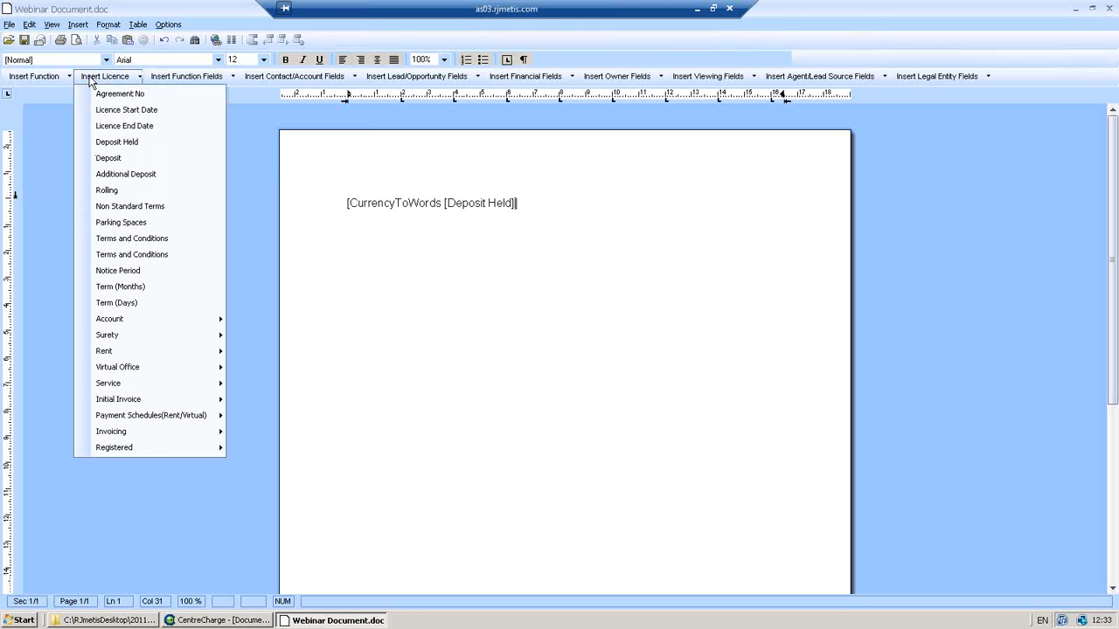
{"action": "mouse_move", "coordinate": [129, 342]}
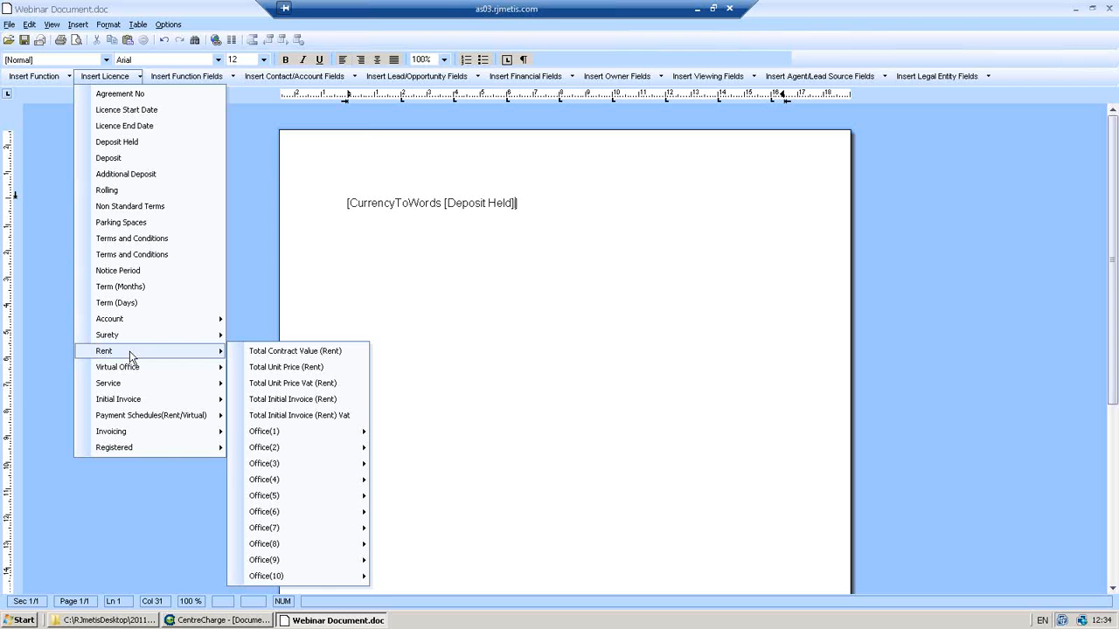
{"action": "mouse_move", "coordinate": [105, 368]}
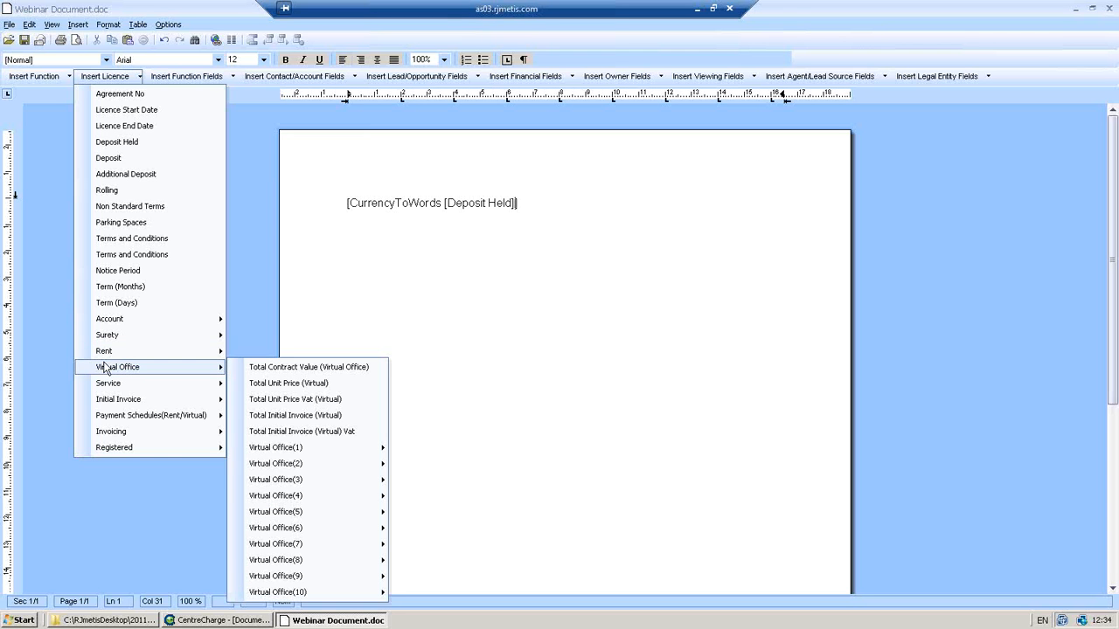
{"action": "left_click", "coordinate": [361, 261]}
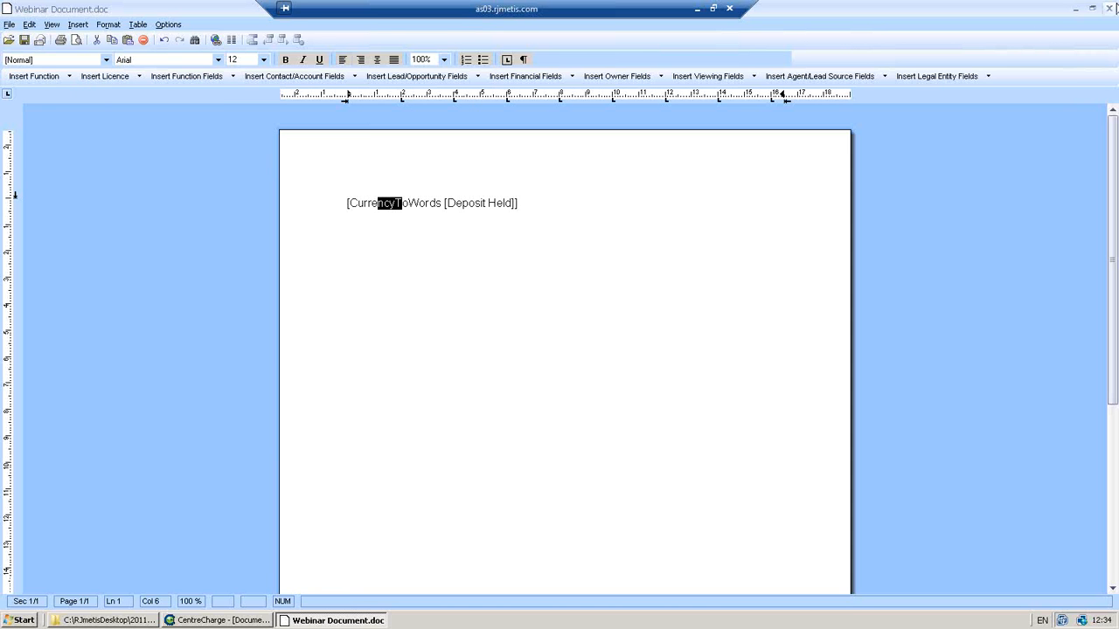
{"action": "left_click", "coordinate": [1110, 7]}
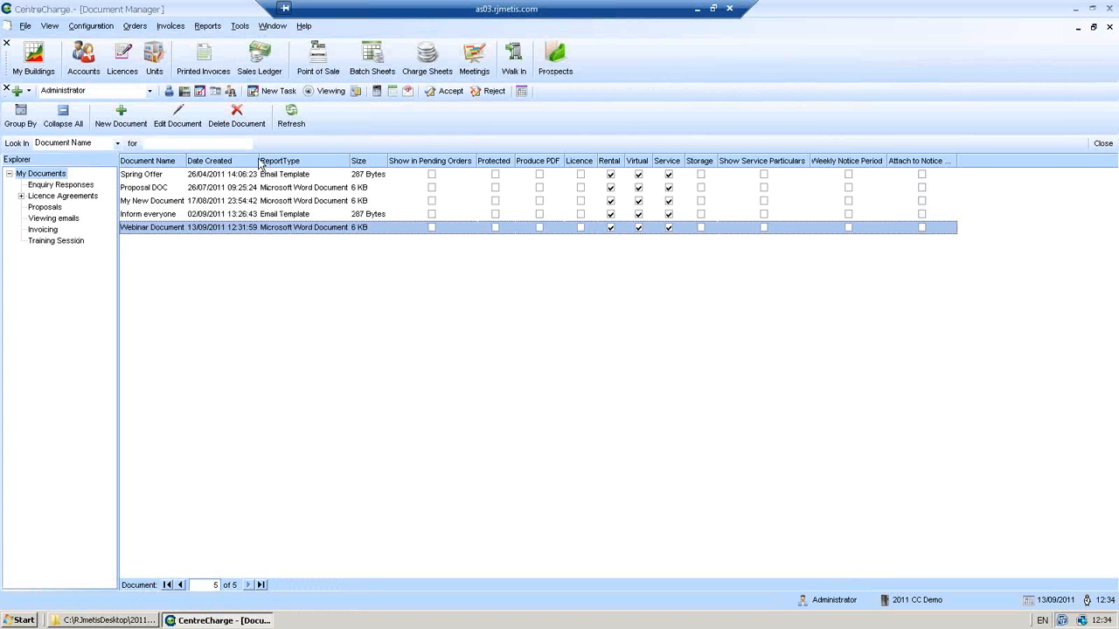
- Open the custom report editor from the Reports menu and start a new custom report
{"action": "left_click", "coordinate": [207, 25]}
{"action": "mouse_move", "coordinate": [214, 46]}
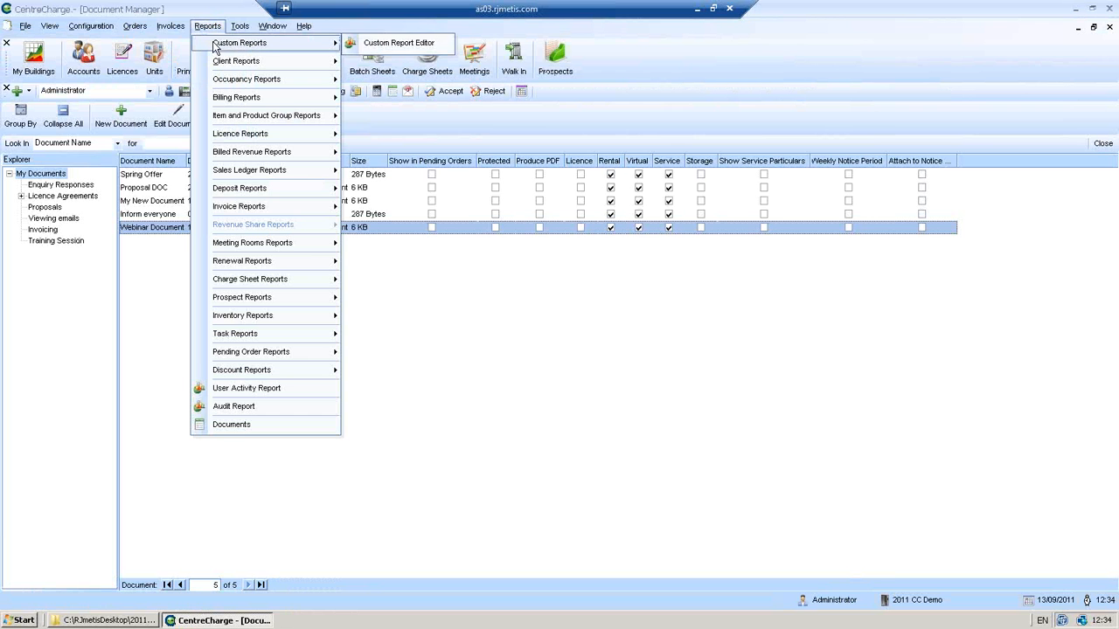
{"action": "left_click", "coordinate": [384, 44]}
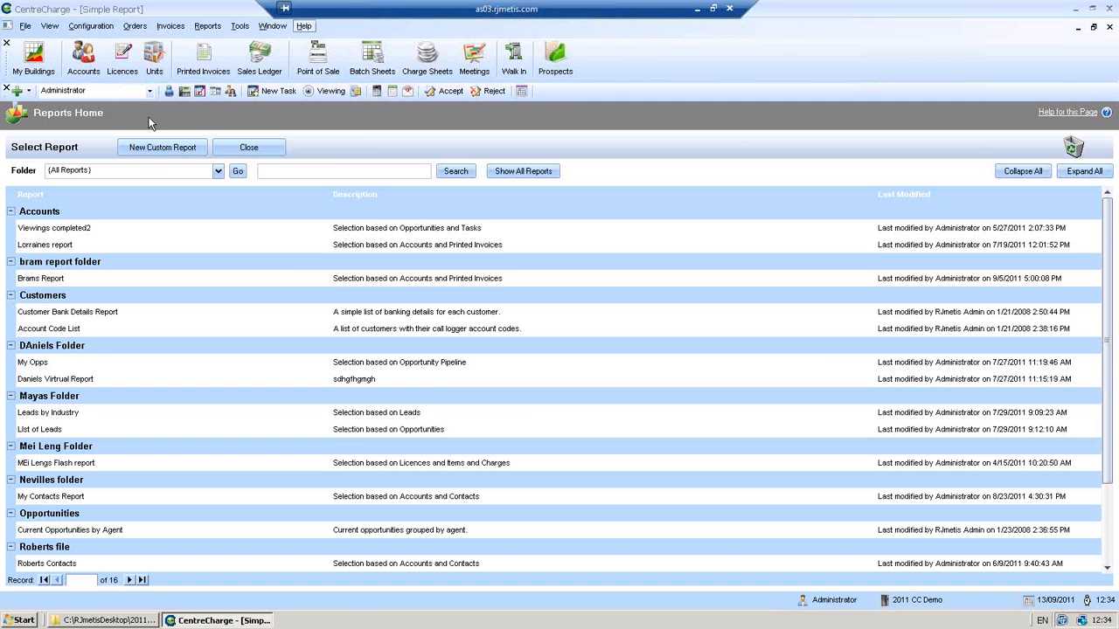
{"action": "left_click", "coordinate": [152, 150]}
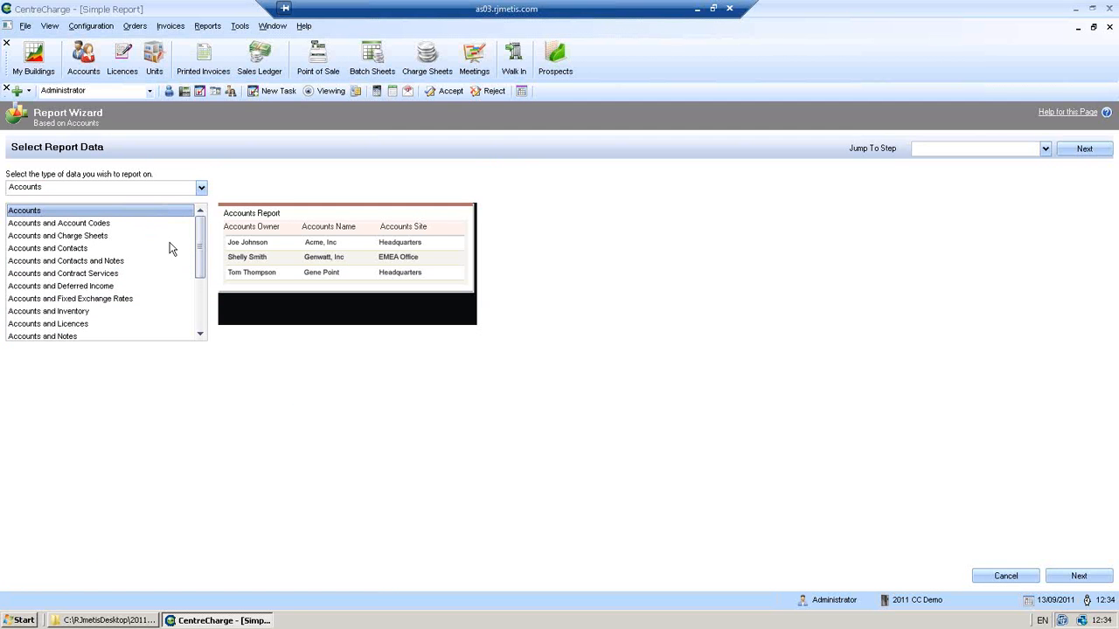
- Choose Licences as the data type with Licences and Items, and continue to report type
{"action": "left_click", "coordinate": [201, 187]}
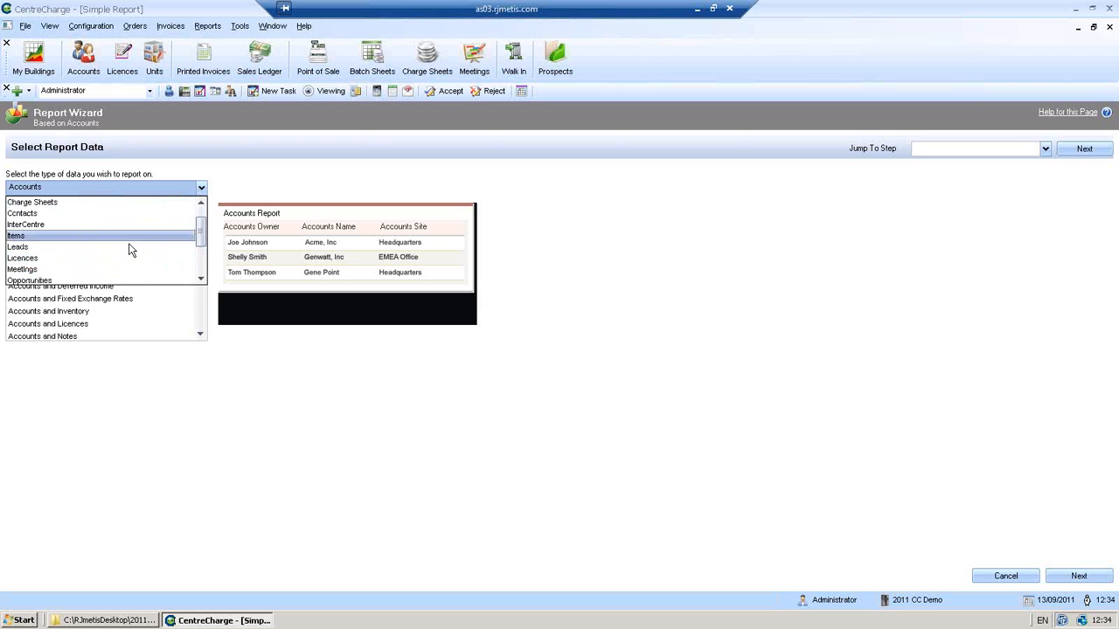
{"action": "left_click", "coordinate": [121, 260]}
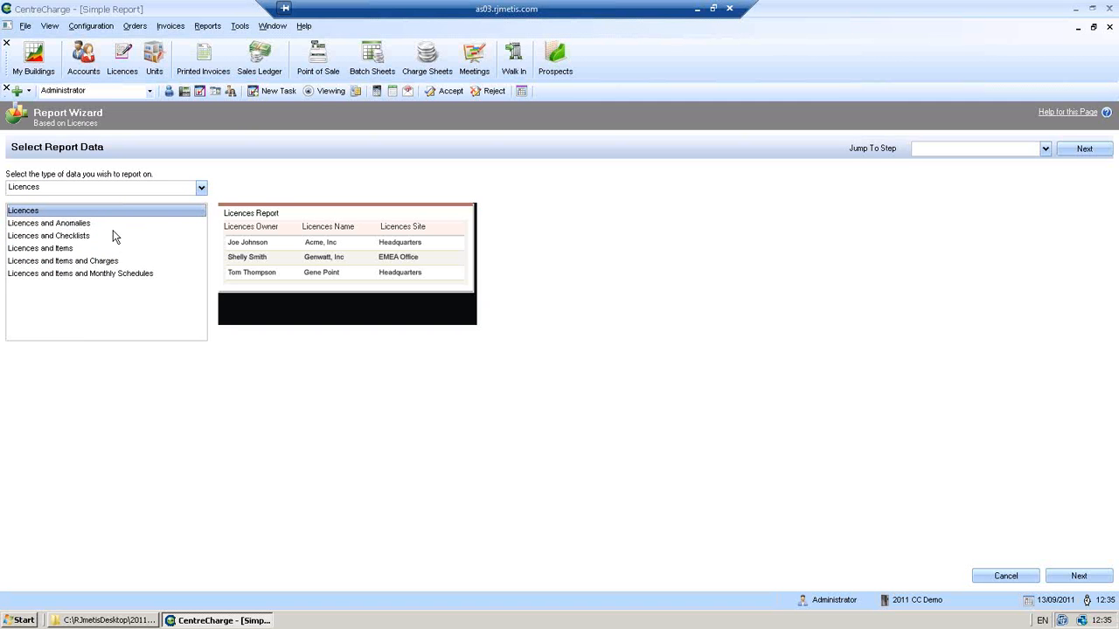
{"action": "left_click", "coordinate": [65, 250]}
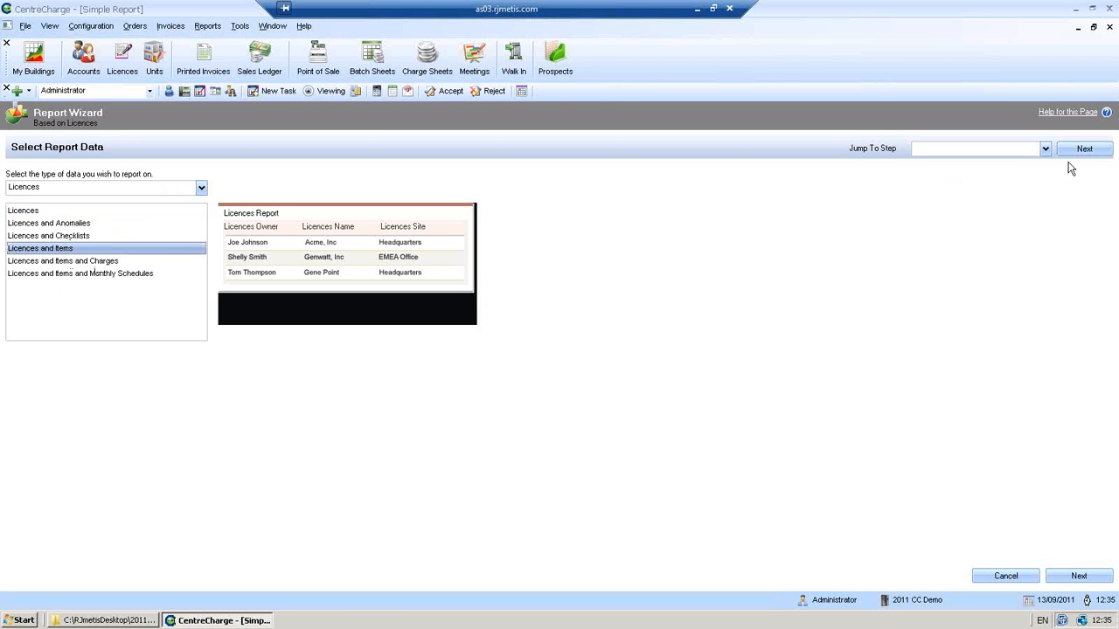
{"action": "left_click", "coordinate": [1069, 151]}
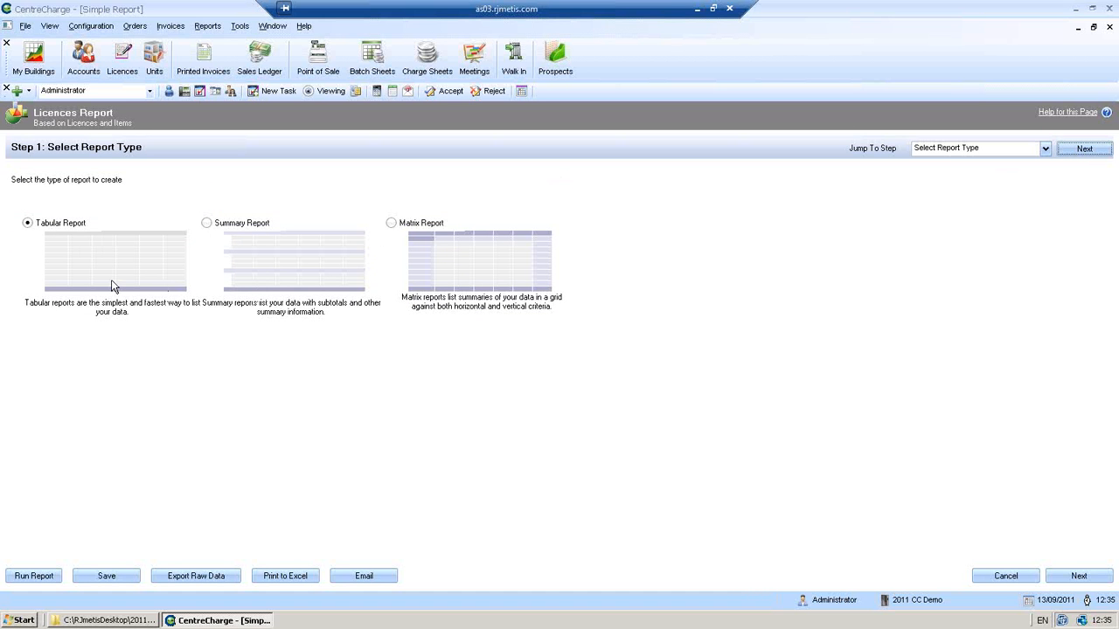
- Go to Select Columns and browse the field sections with Collapse All and Expand All
{"action": "left_click", "coordinate": [1082, 150]}
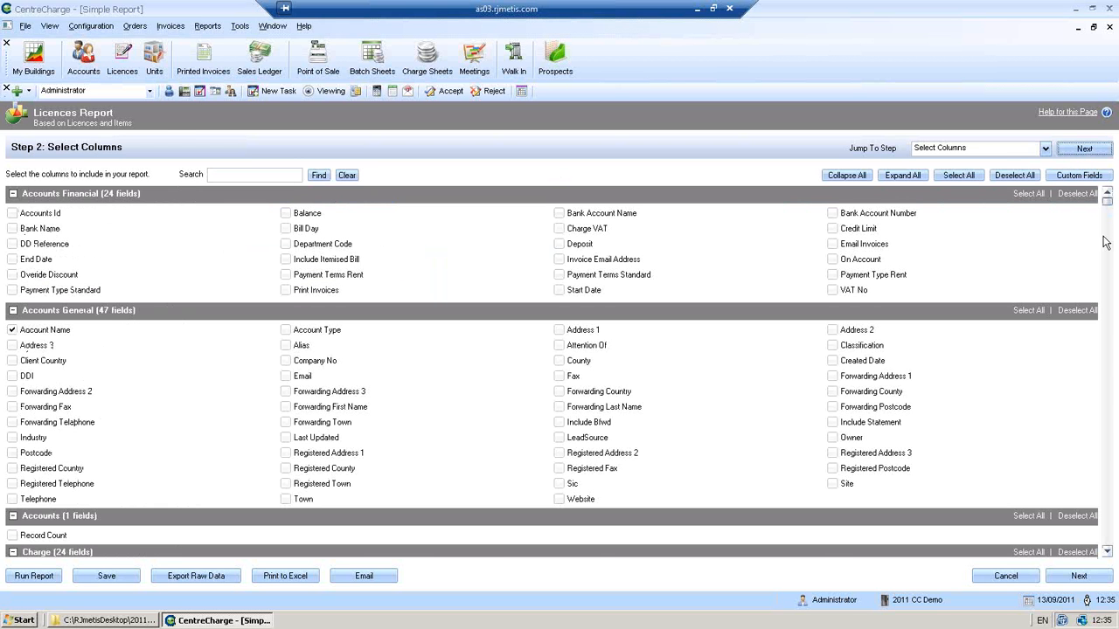
{"action": "scroll", "coordinate": [1108, 265], "scroll_direction": "down", "scroll_amount": 3}
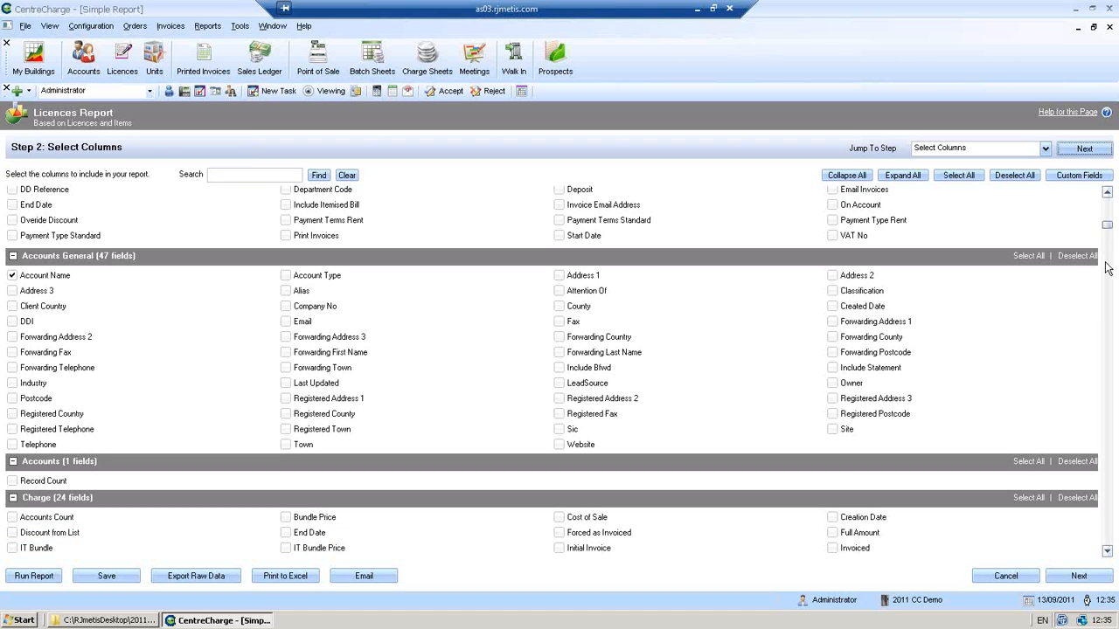
{"action": "scroll", "coordinate": [1106, 210], "scroll_direction": "up", "scroll_amount": 3}
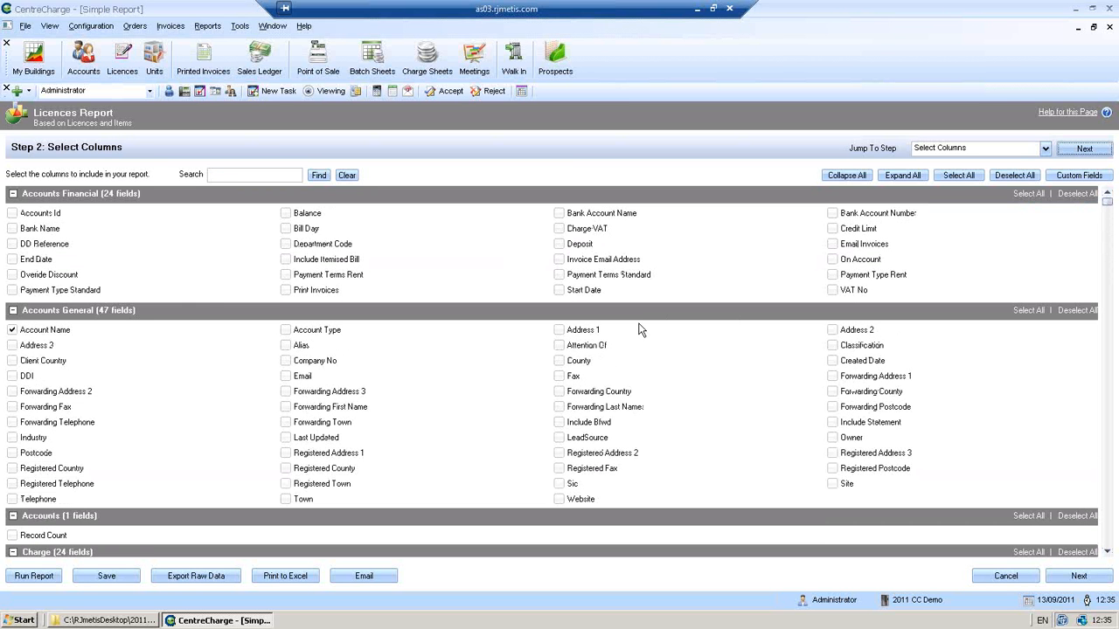
{"action": "left_click", "coordinate": [844, 176]}
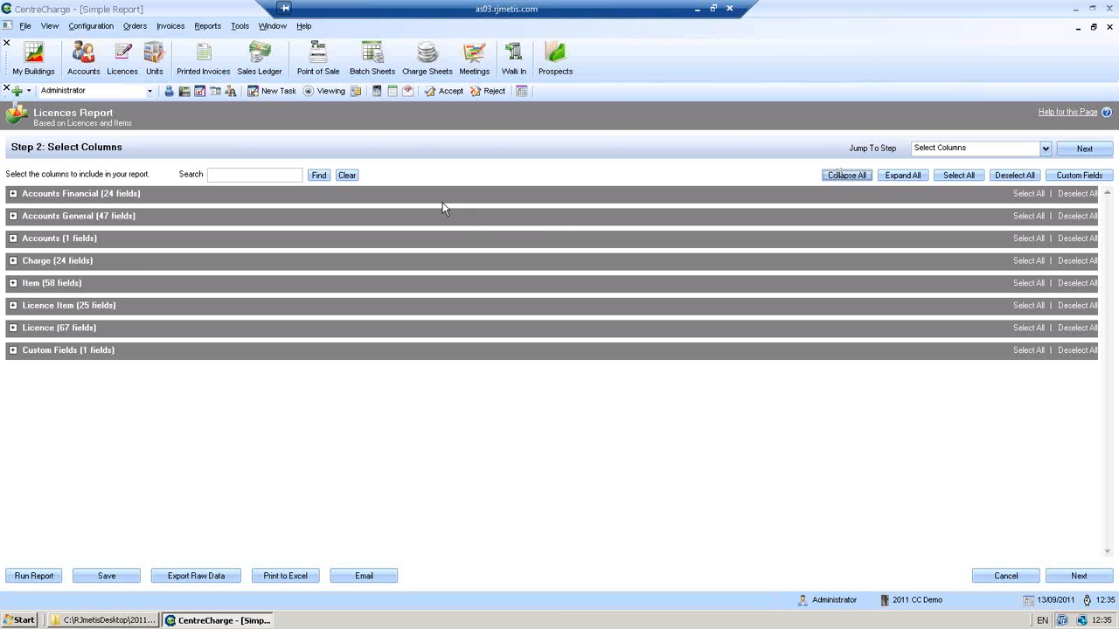
{"action": "left_click", "coordinate": [13, 194]}
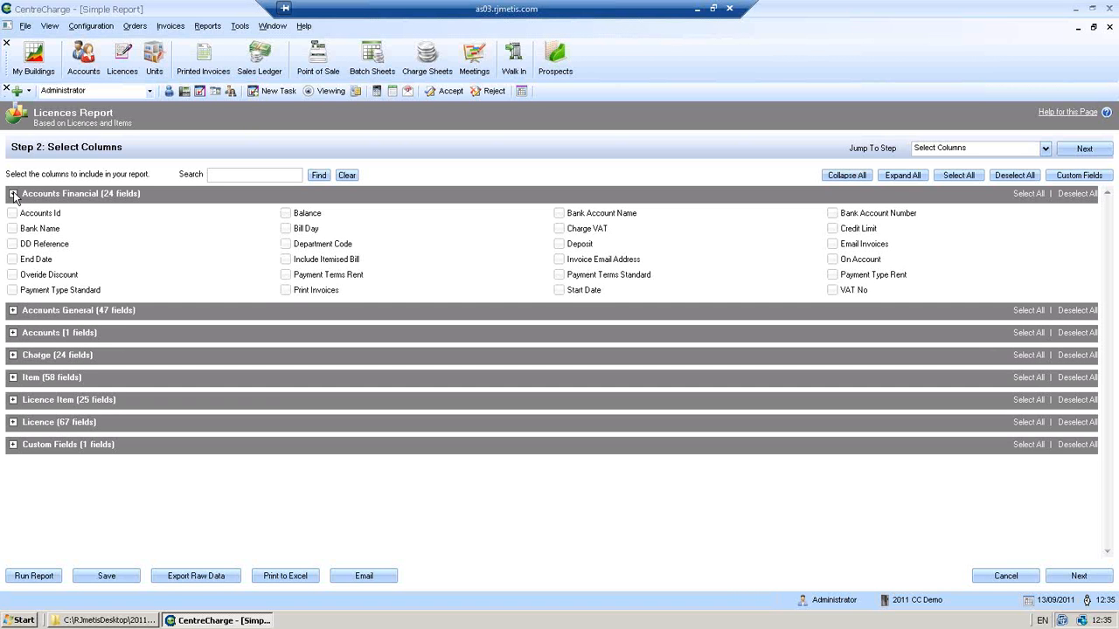
{"action": "left_click", "coordinate": [13, 194]}
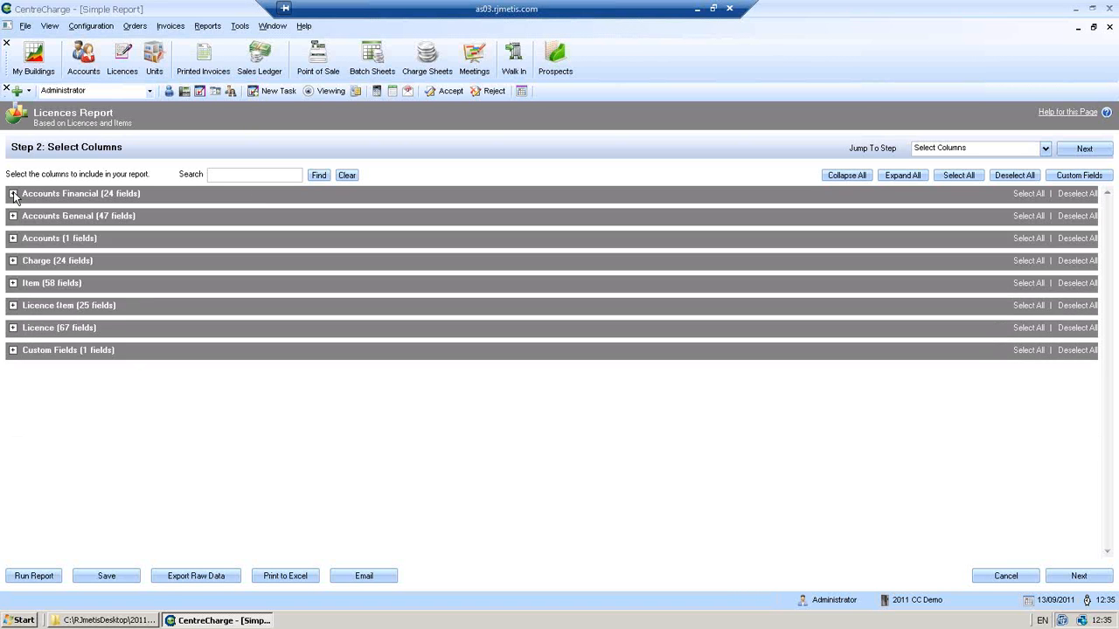
{"action": "left_click", "coordinate": [904, 176]}
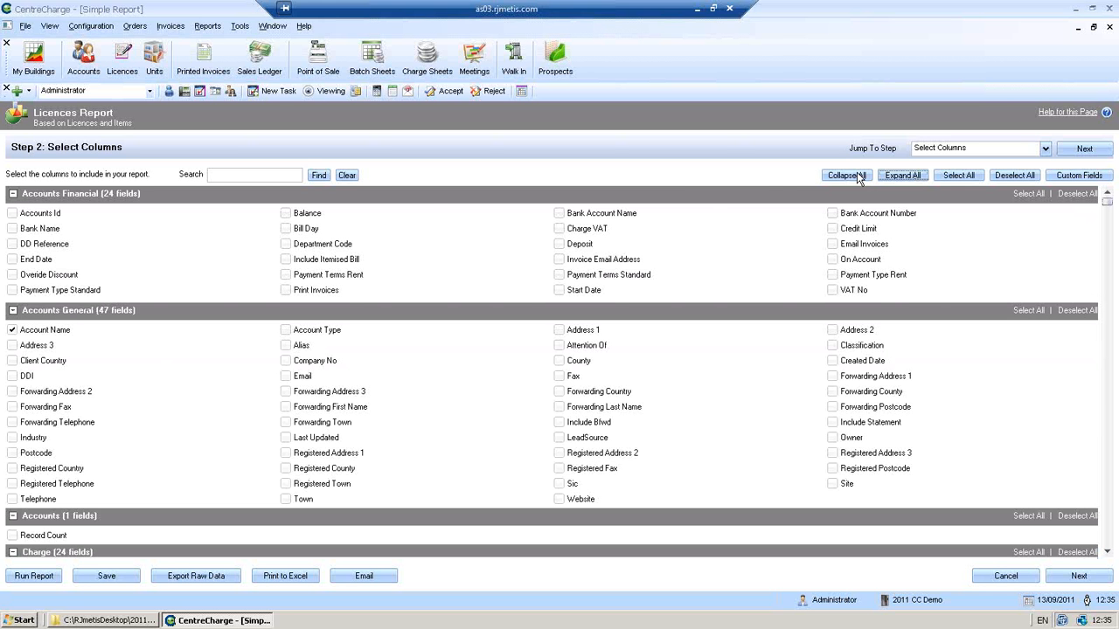
- Filter the available fields by 'deposit', then move on to ordering columns
{"action": "left_click", "coordinate": [257, 175]}
{"action": "type", "text": "deposit"}
{"action": "left_click", "coordinate": [318, 175]}
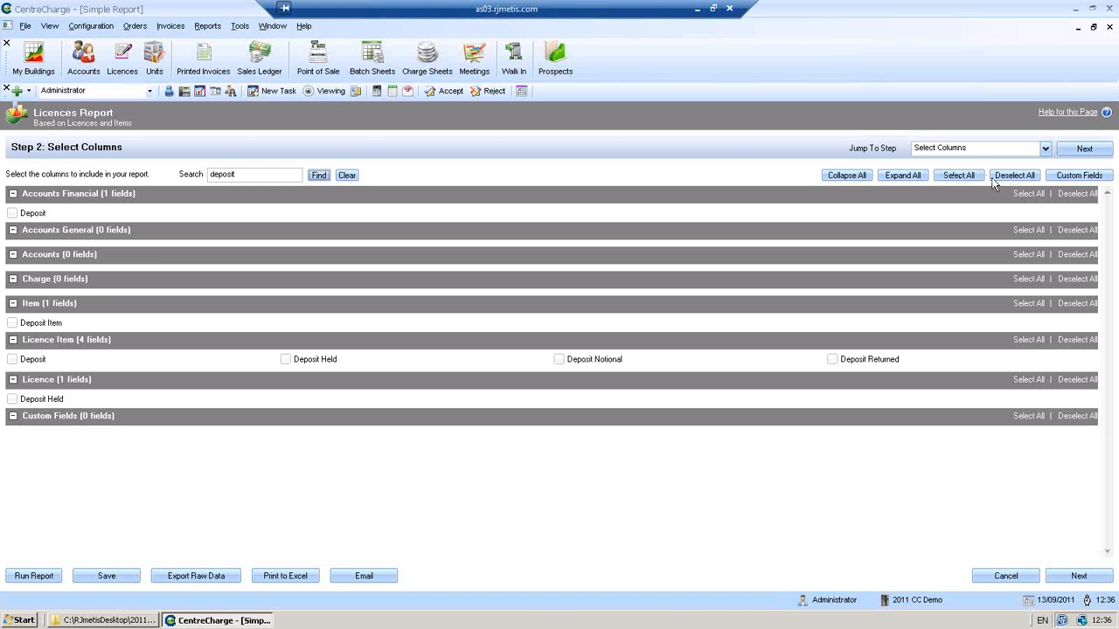
{"action": "left_click", "coordinate": [1084, 149]}
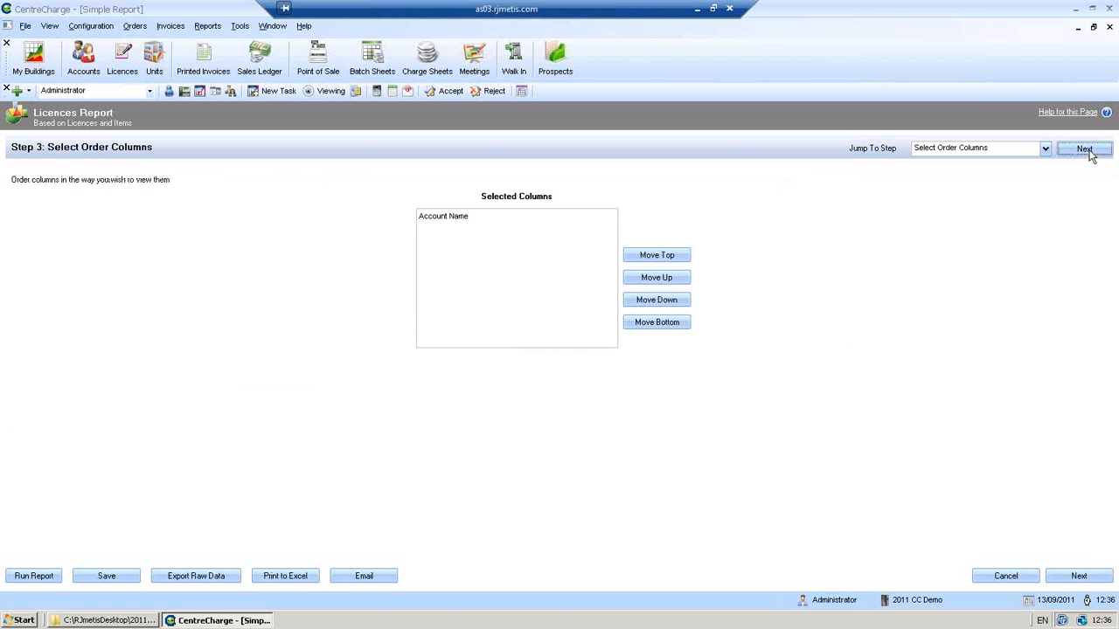
- Advance to Select Criteria and run the Licences report, which returns 0 records
{"action": "left_click", "coordinate": [1089, 153]}
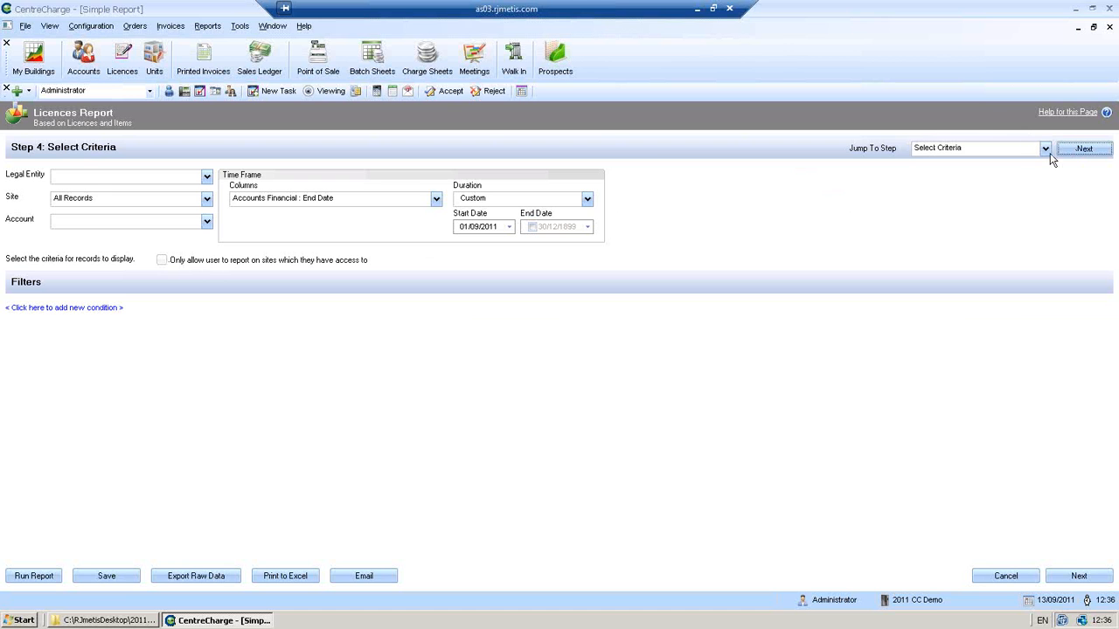
{"action": "left_click", "coordinate": [50, 576]}
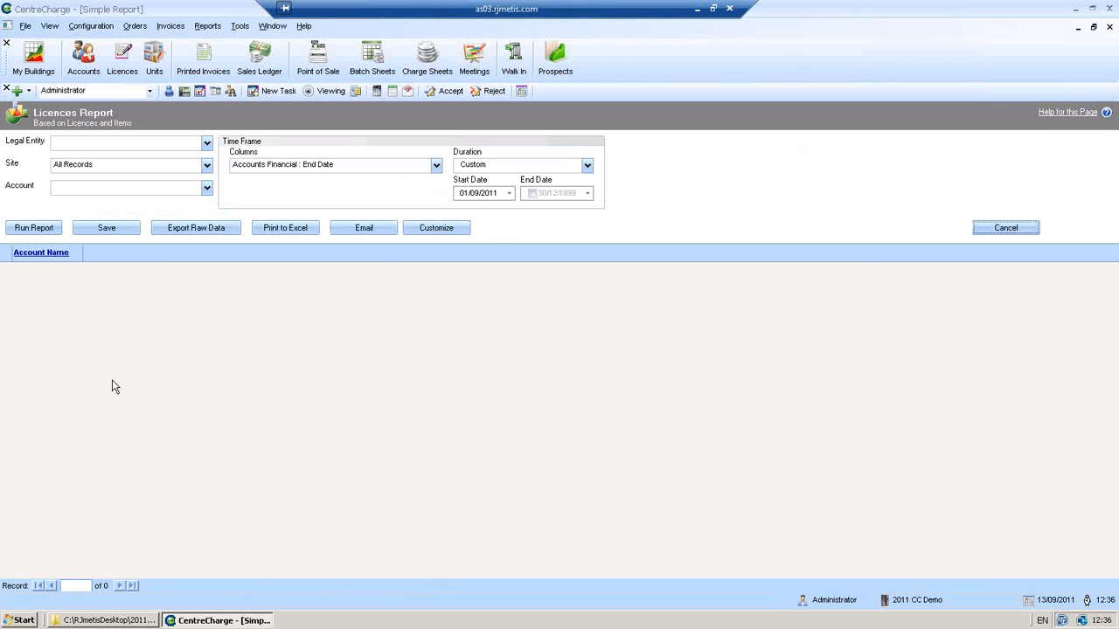
- Time-frame the report on Accounts Financial : Start Date from year 1900 and rerun it
{"action": "left_click", "coordinate": [425, 228]}
{"action": "left_click", "coordinate": [435, 166]}
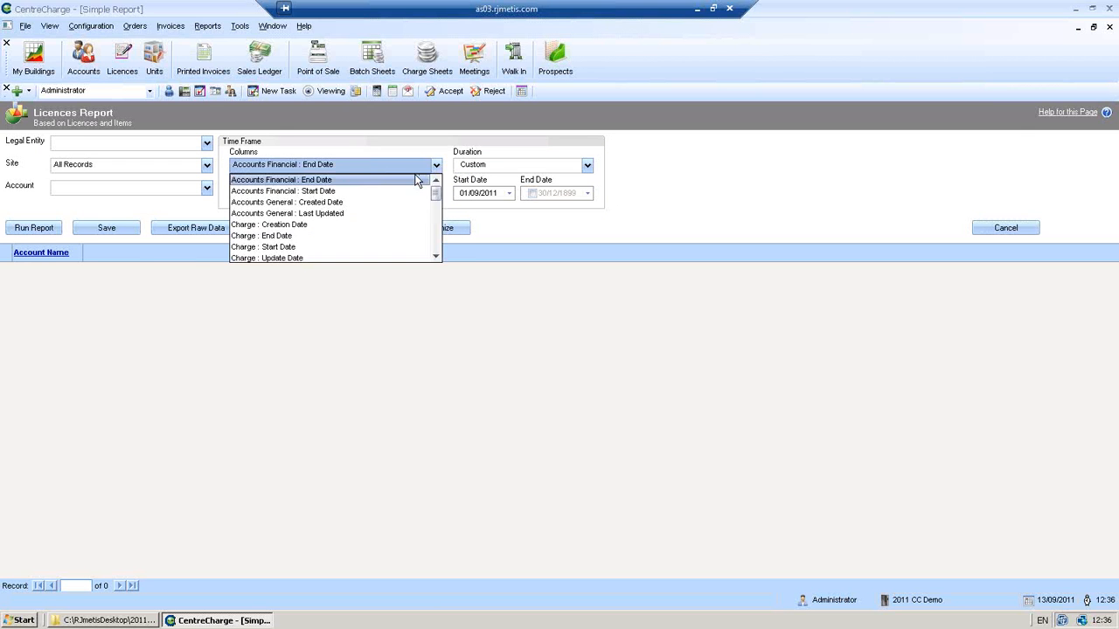
{"action": "left_click", "coordinate": [330, 194]}
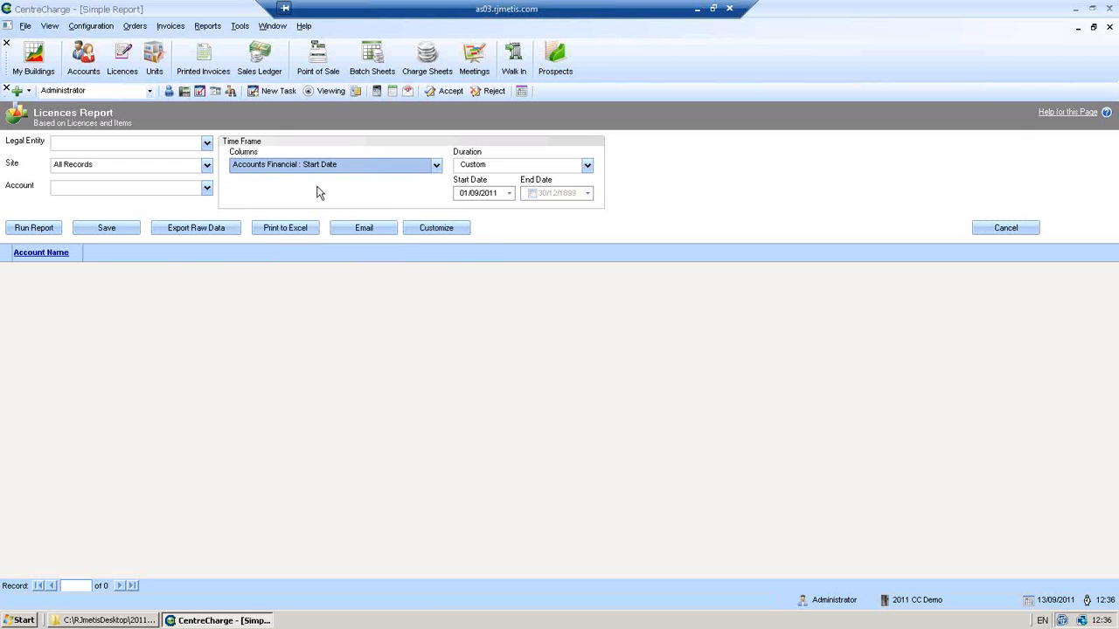
{"action": "left_click", "coordinate": [496, 194]}
{"action": "type", "text": "1900"}
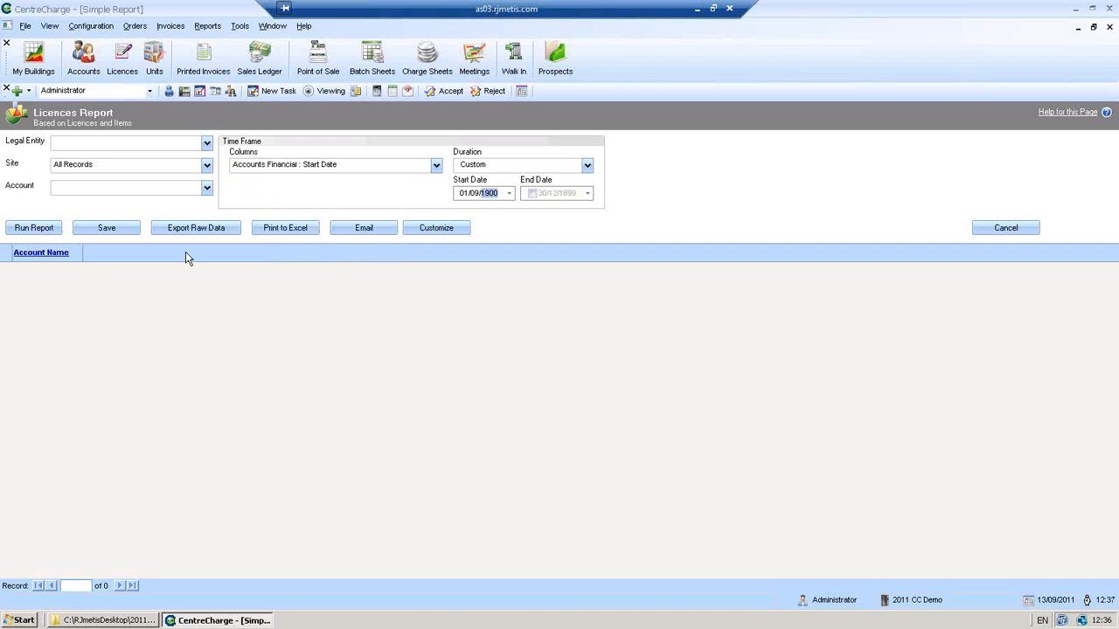
{"action": "left_click", "coordinate": [33, 229]}
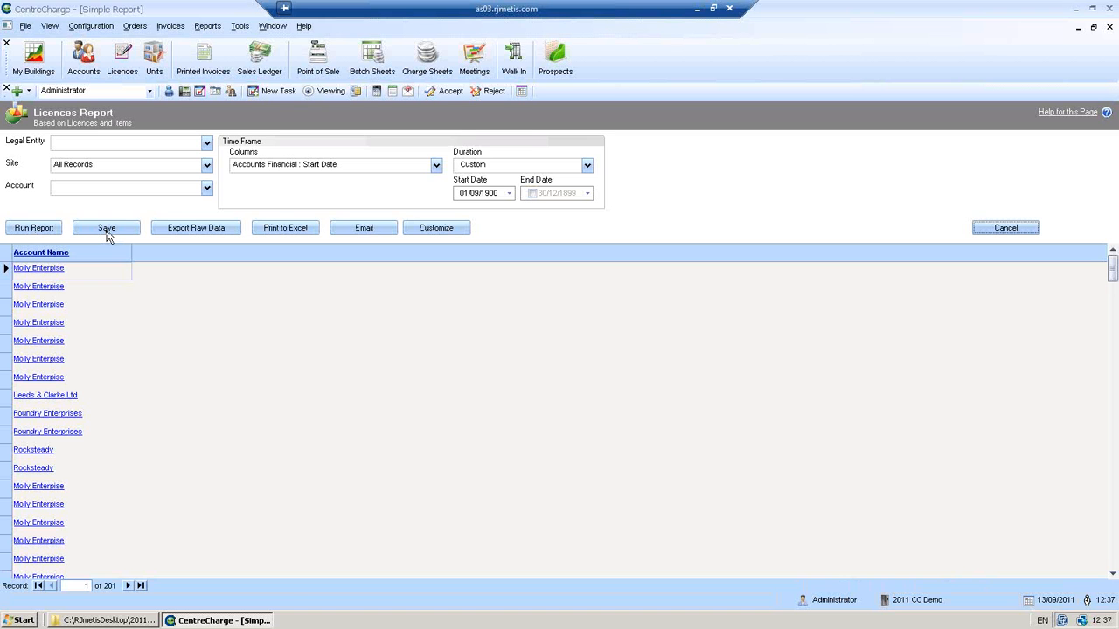
- Save the report as 'New Report' in the Licences folder
{"action": "left_click", "coordinate": [106, 228]}
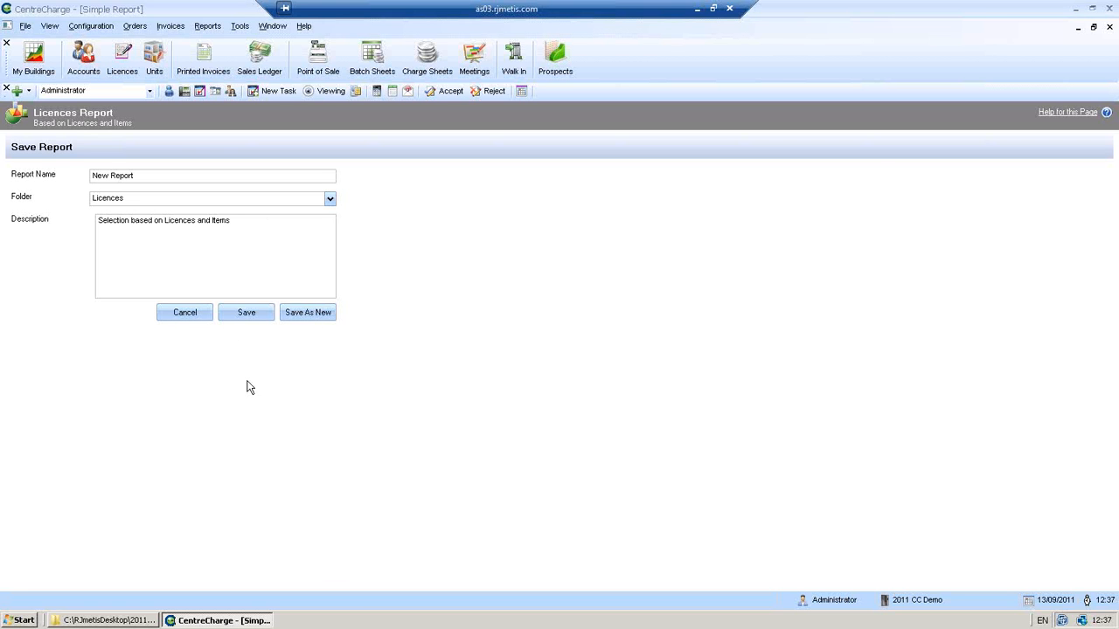
{"action": "left_click", "coordinate": [262, 313]}
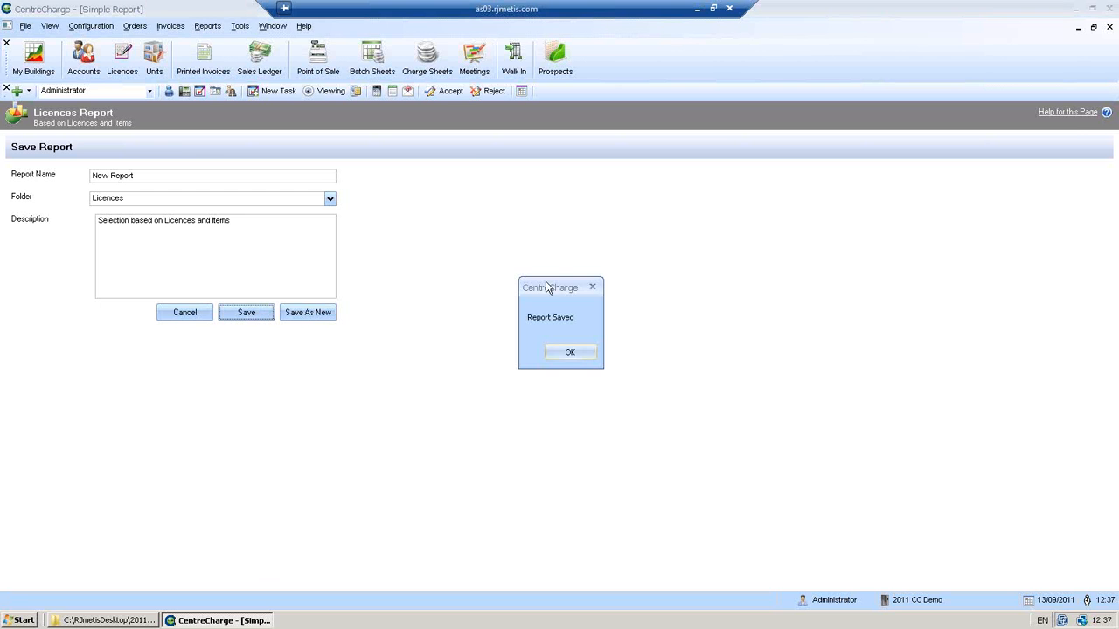
{"action": "left_click", "coordinate": [549, 351]}
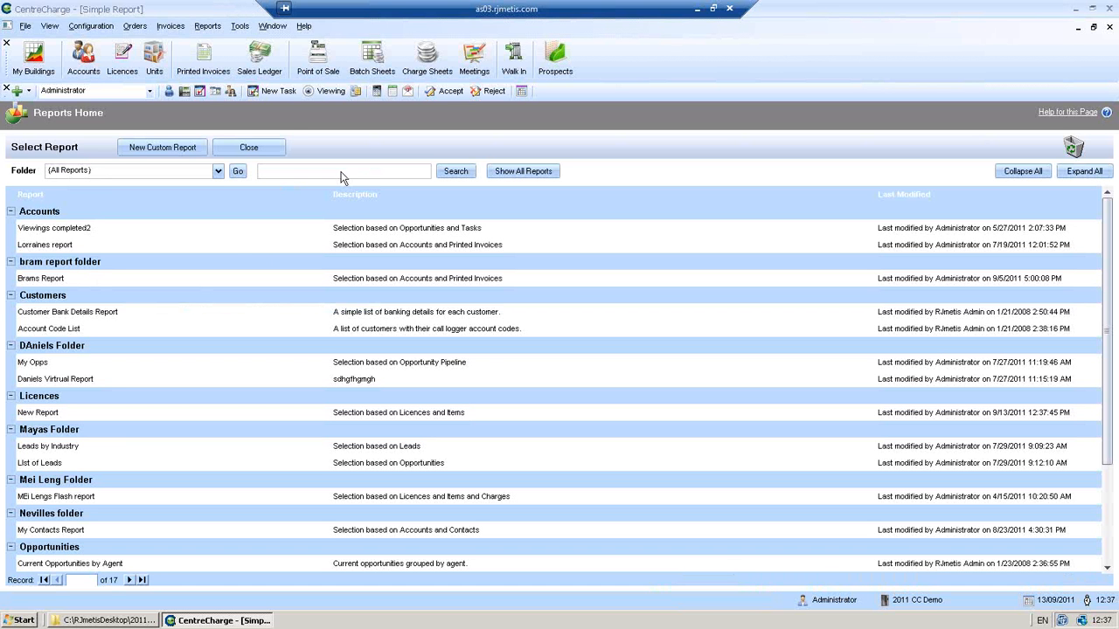
- Search saved reports in Reports Home for 'new' and reopen New Report
{"action": "left_click", "coordinate": [306, 174]}
{"action": "type", "text": "new"}
{"action": "left_click", "coordinate": [459, 171]}
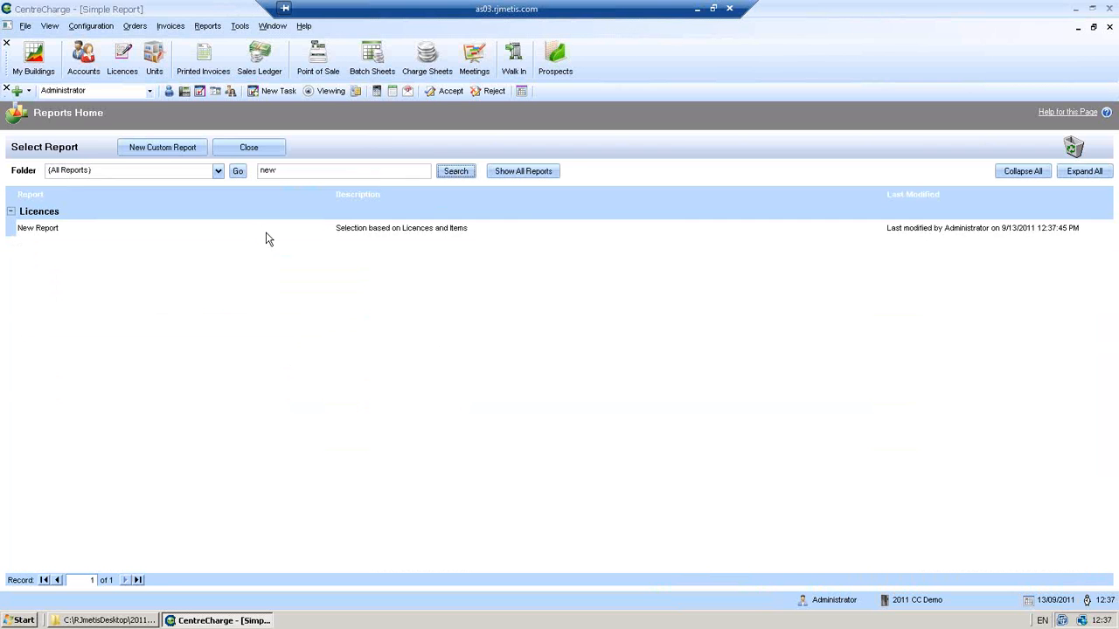
{"action": "left_click", "coordinate": [267, 233]}
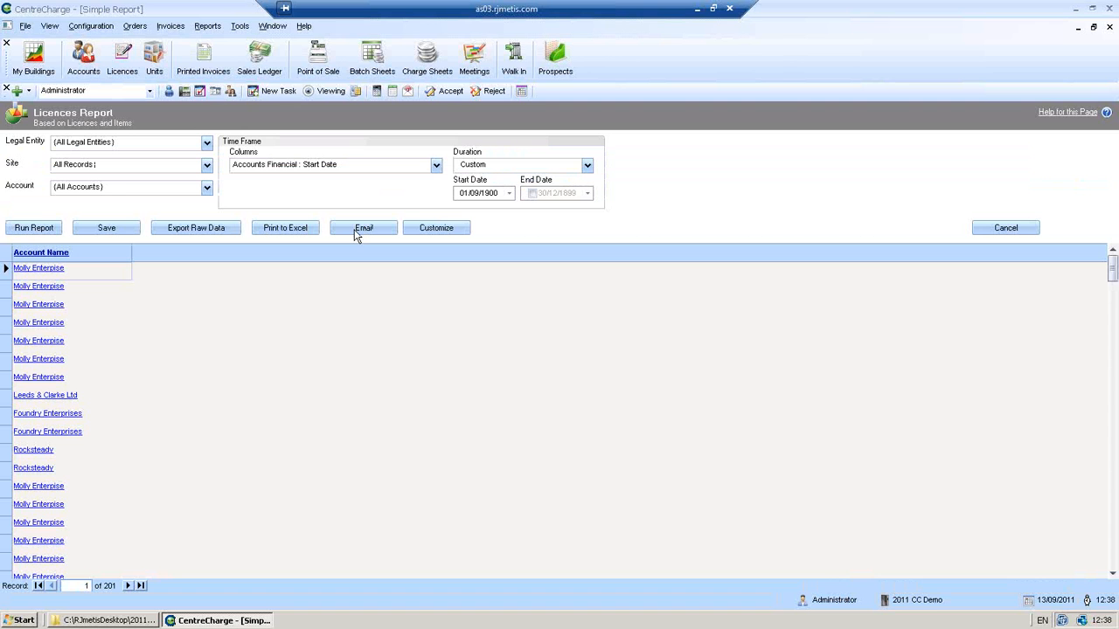
- Email New Report with its XLS export attached
{"action": "left_click", "coordinate": [355, 234]}
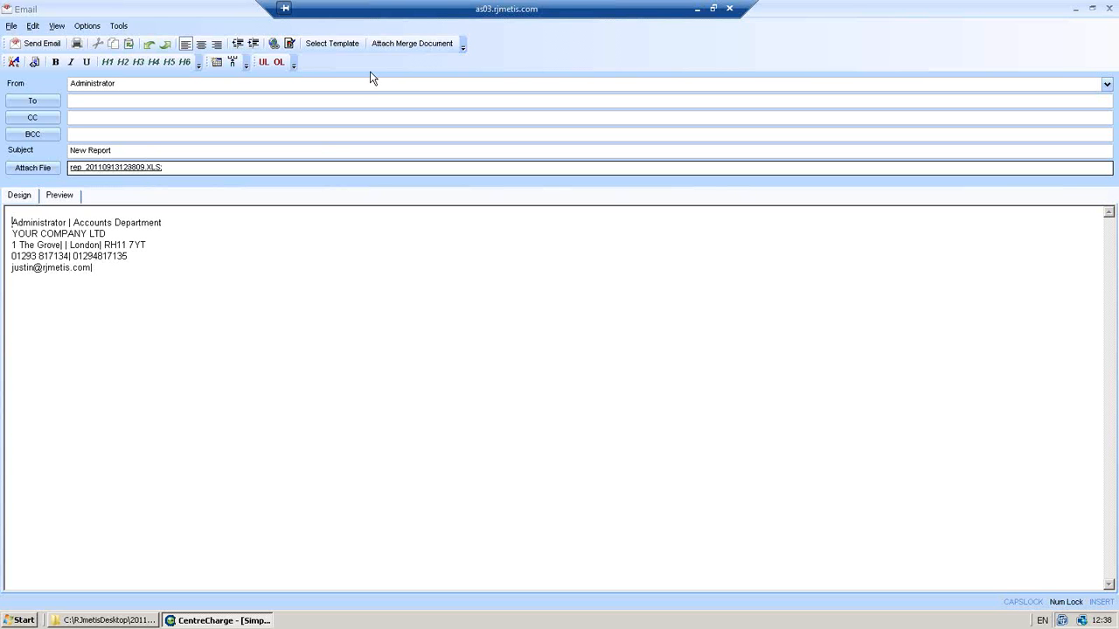
- Close the email draft to return to the Licences Report listing 201 account records
{"action": "left_click", "coordinate": [1110, 9]}
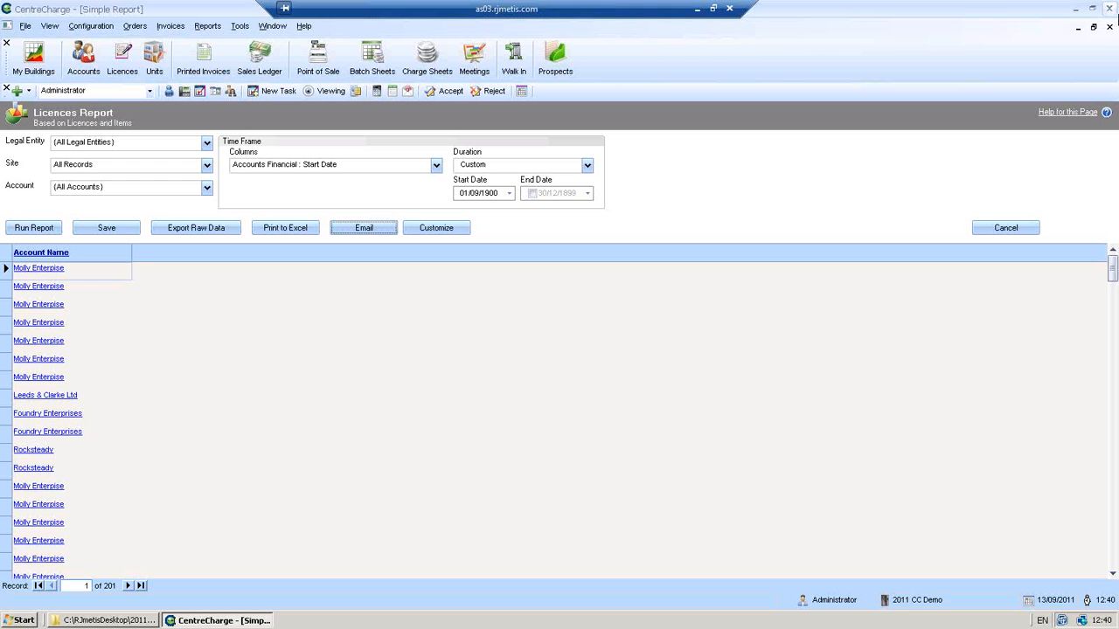
{"action": "left_click", "coordinate": [1114, 199]}
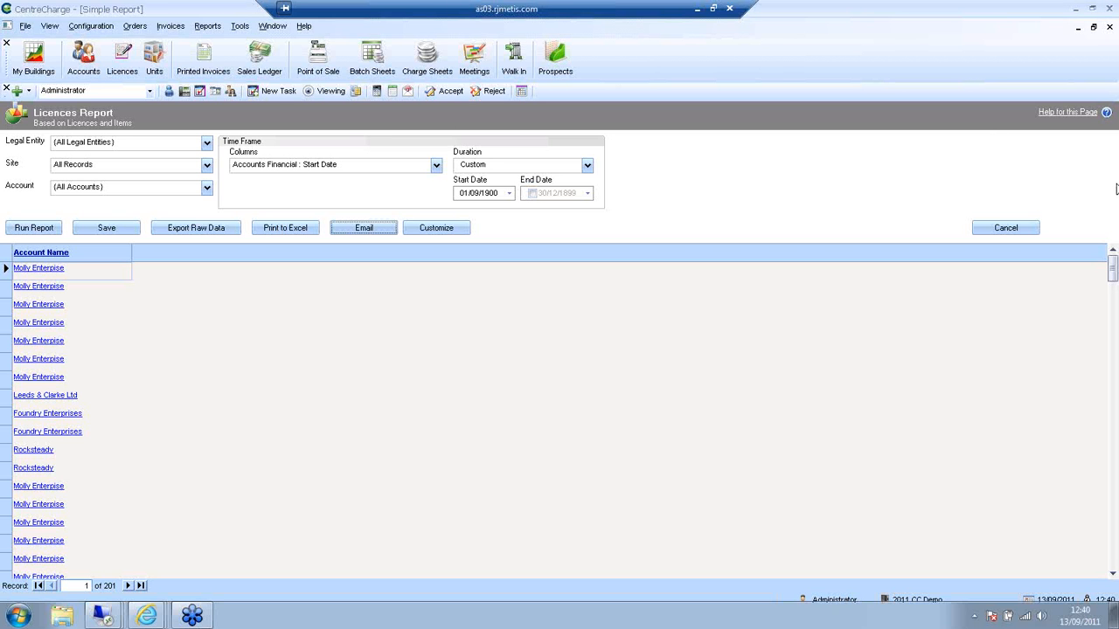